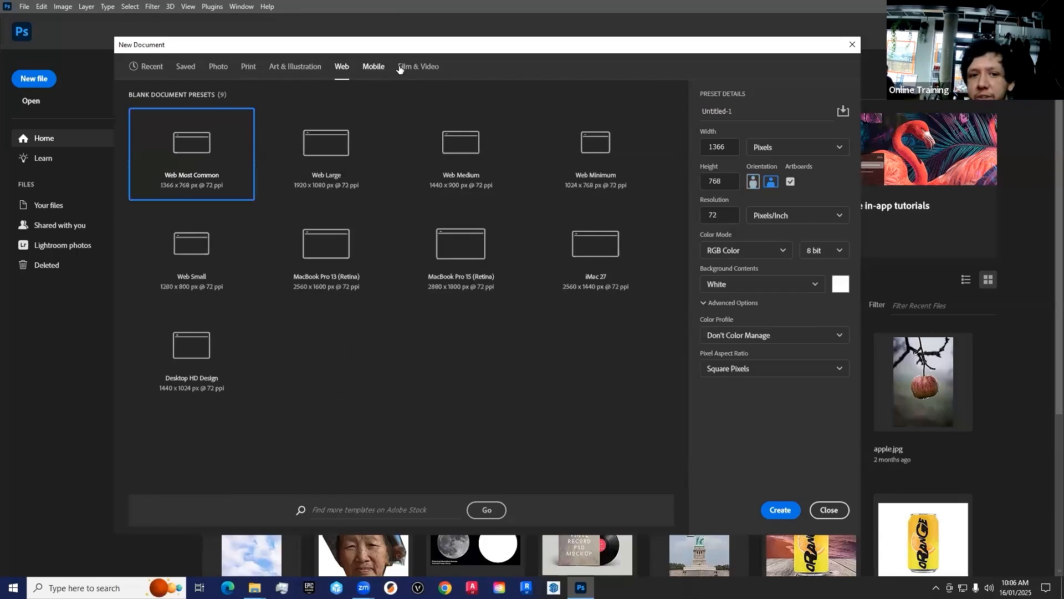
left_click(343, 68)
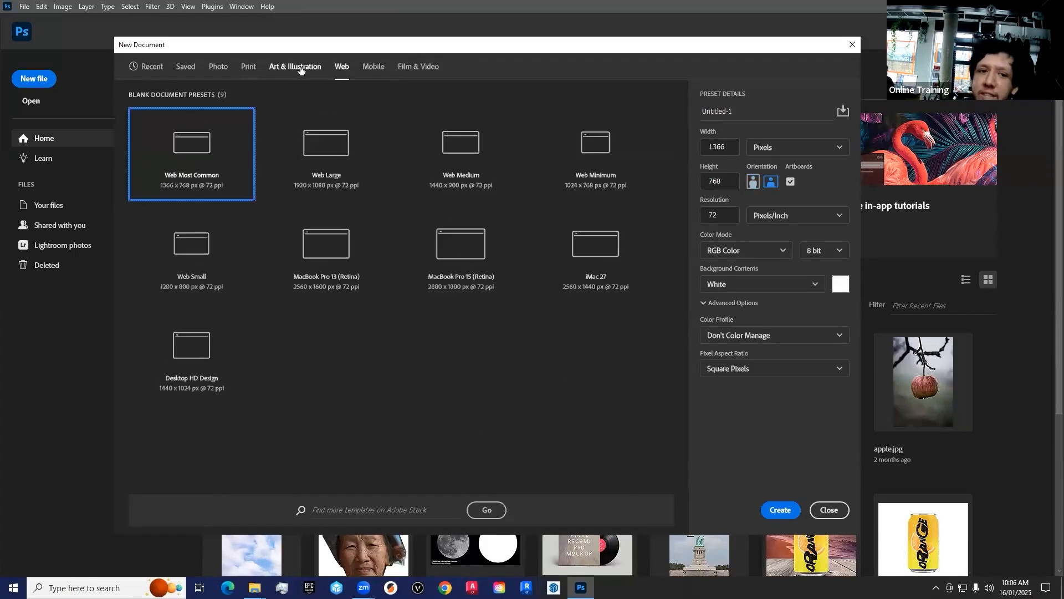
Step: Browse the Web, Art & Illustration, Print and Mobile document presets to compare their sizes
left_click(299, 68)
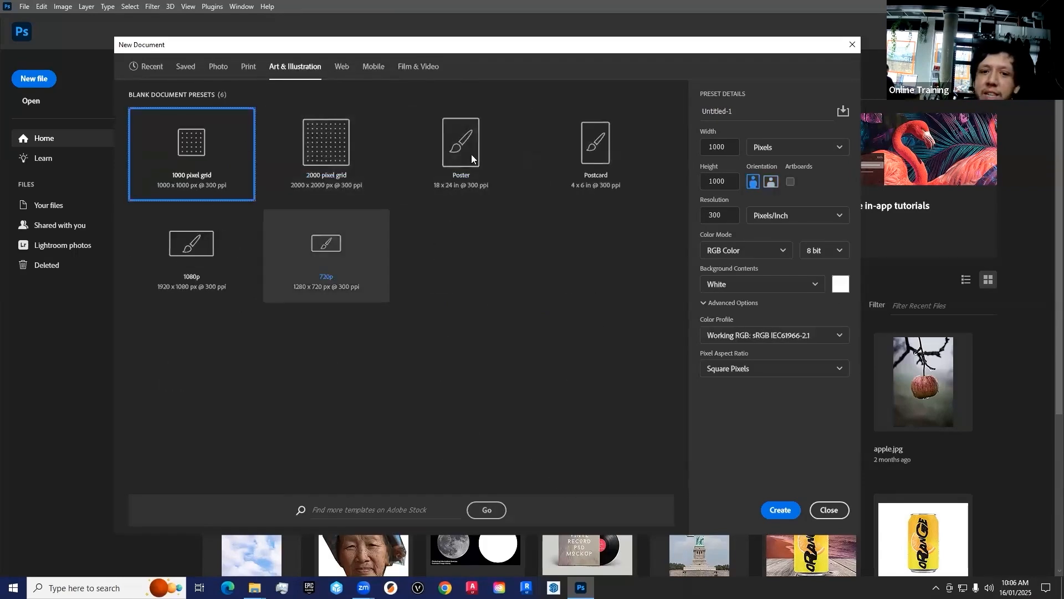
left_click(244, 67)
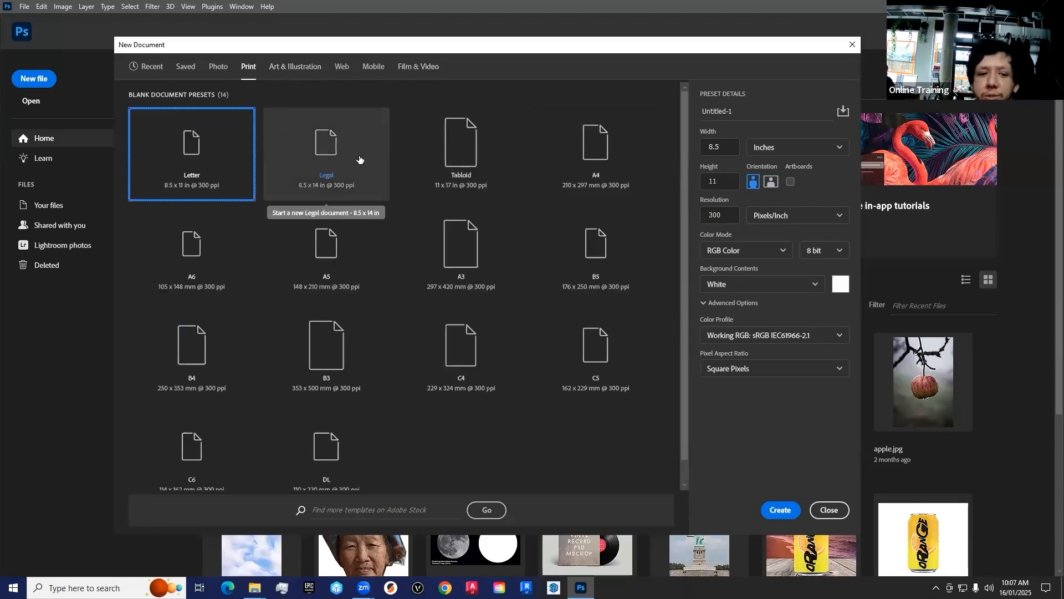
left_click(223, 254)
left_click(390, 241)
left_click(461, 247)
left_click(579, 143)
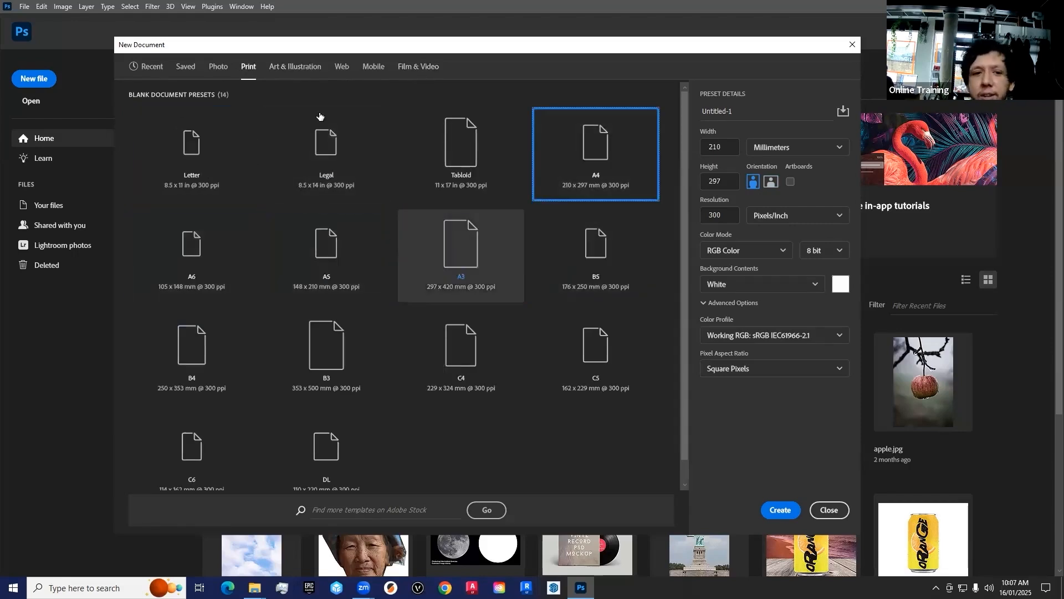
left_click(370, 67)
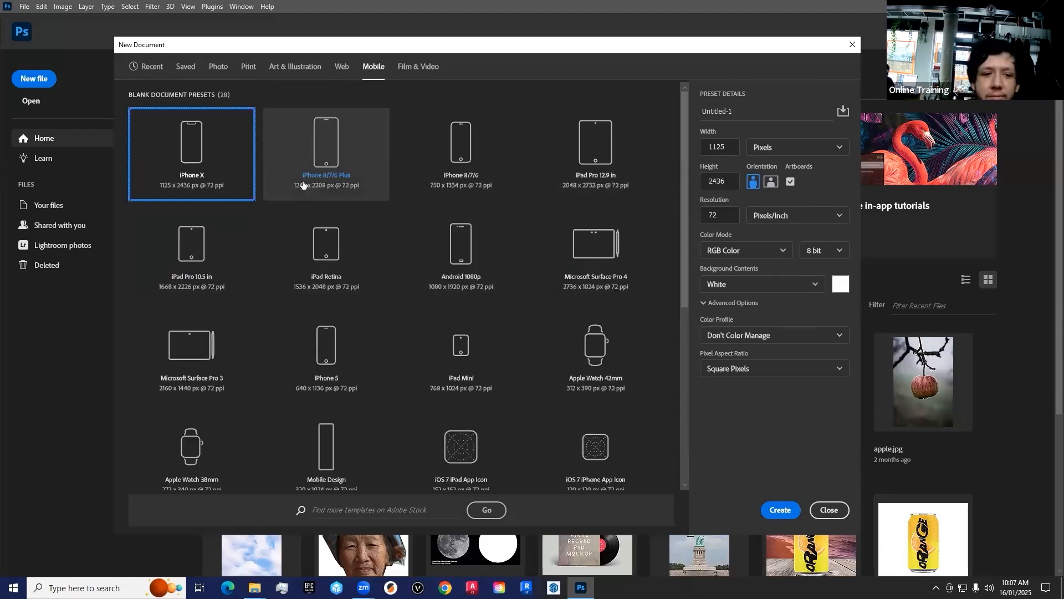
left_click(460, 163)
left_click(334, 175)
left_click(457, 252)
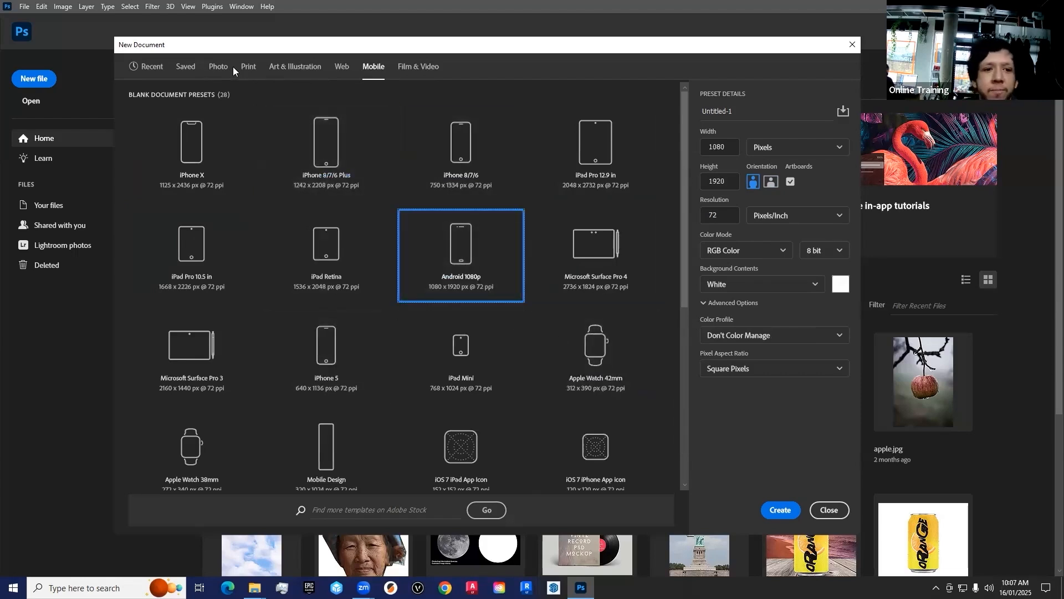
Step: Select the A4 print preset for the new document
left_click(248, 67)
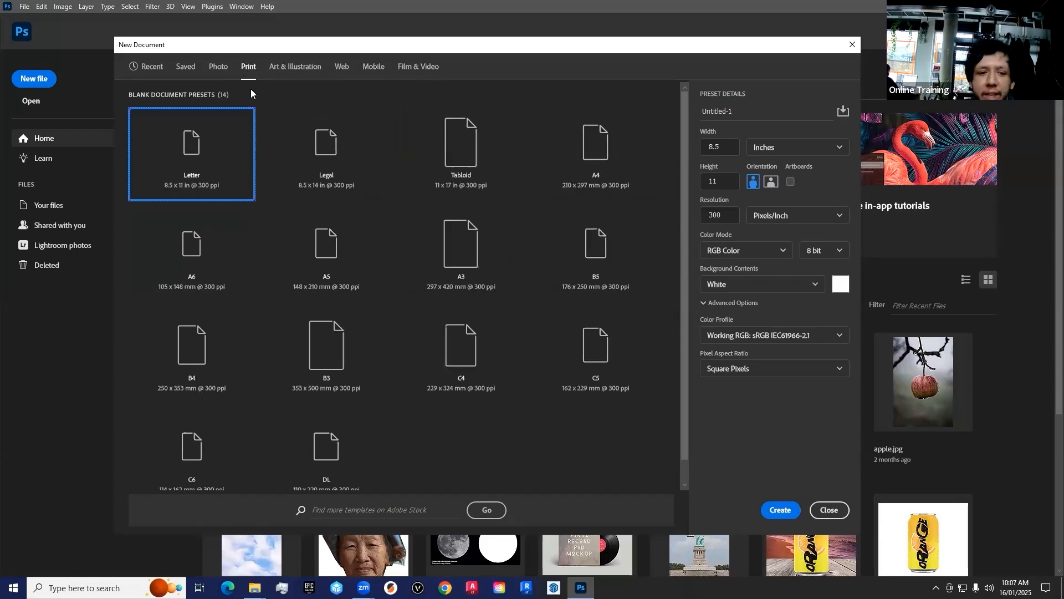
left_click(598, 147)
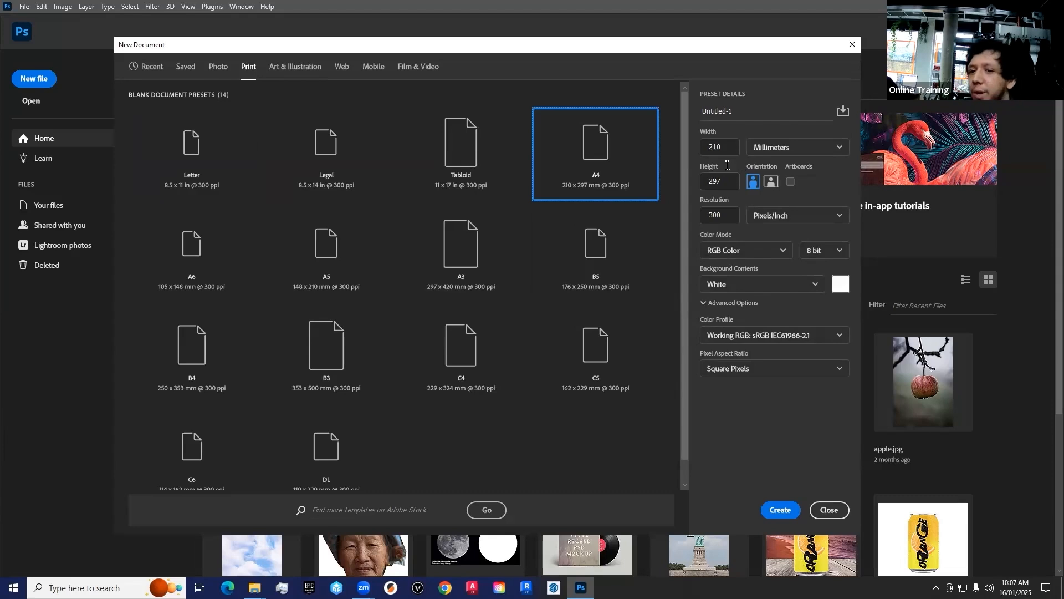
Step: Try a document height of 210 mm, then restore the A4 height of 297 mm
left_click_drag(724, 181, 647, 159)
type("210")
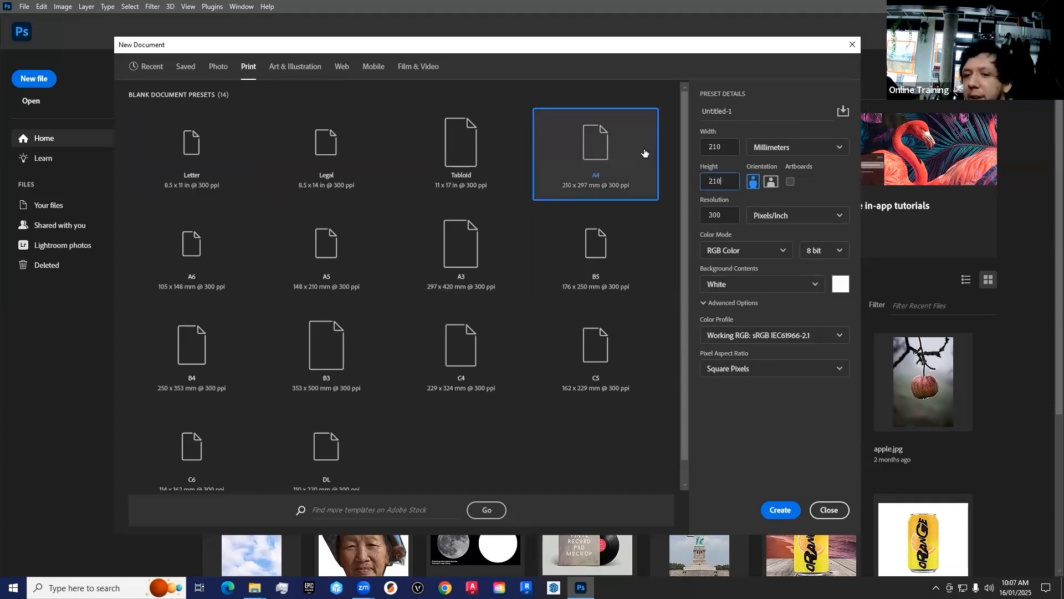
left_click(643, 153)
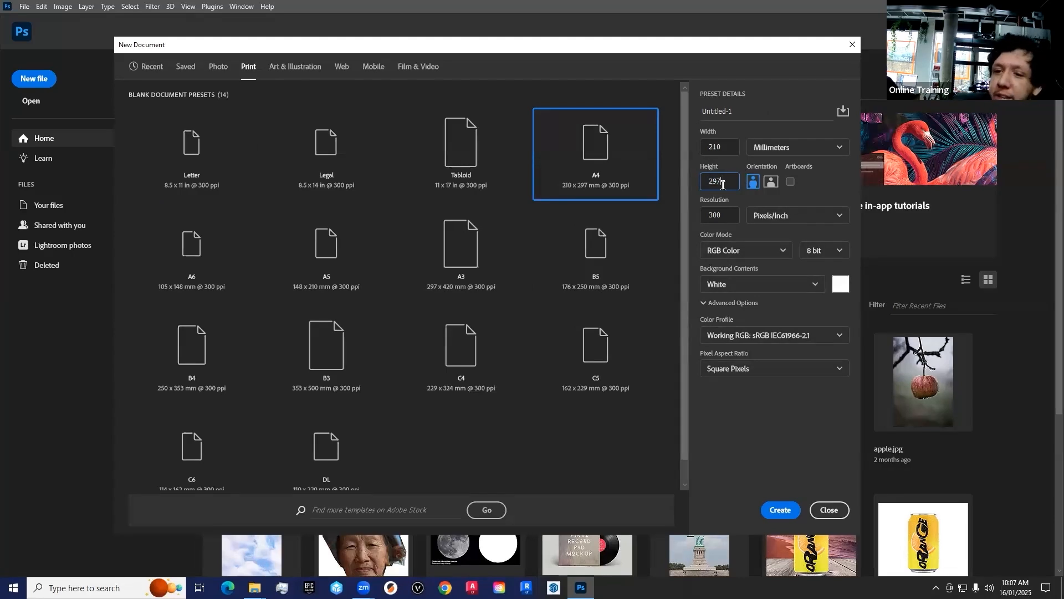
Step: Set the document's measurement unit to pixels and its orientation to landscape
left_click(830, 148)
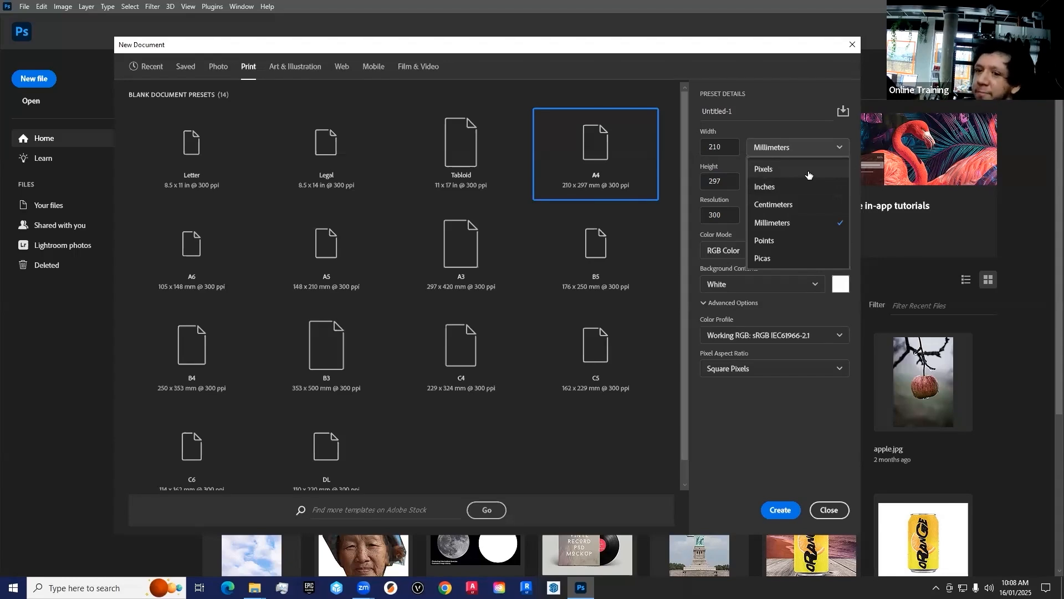
left_click(779, 170)
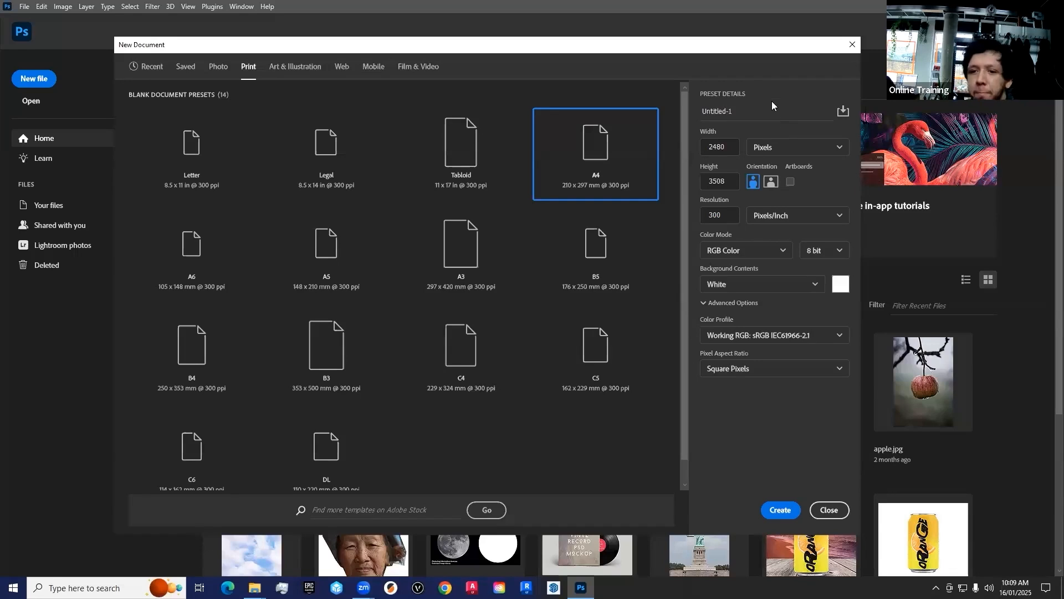
left_click(771, 182)
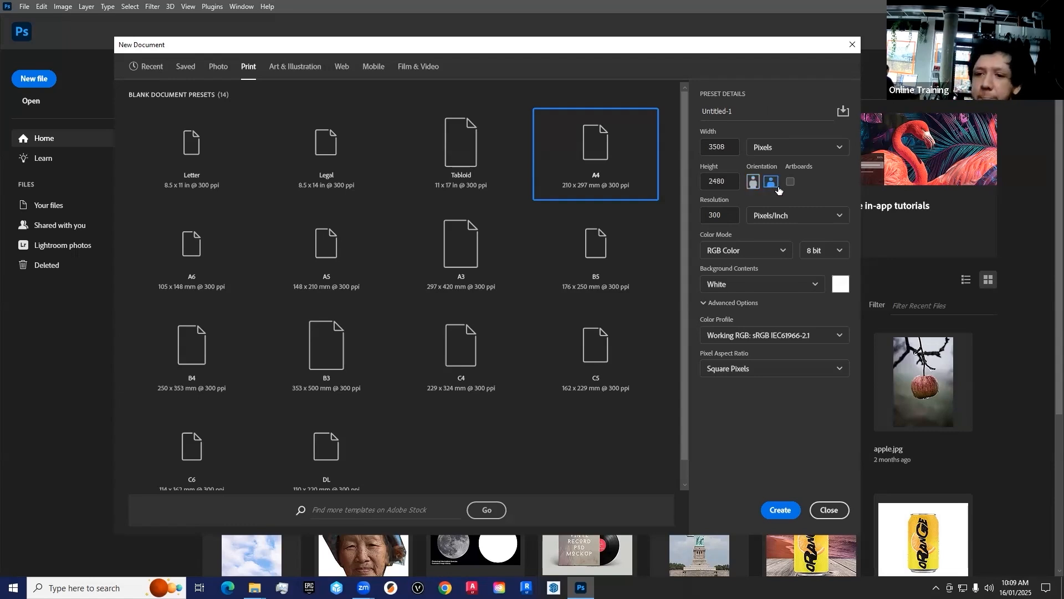
Step: Create the landscape A4 document with a resolution of 300 pixels/inch and RGB Color mode
left_click(731, 216)
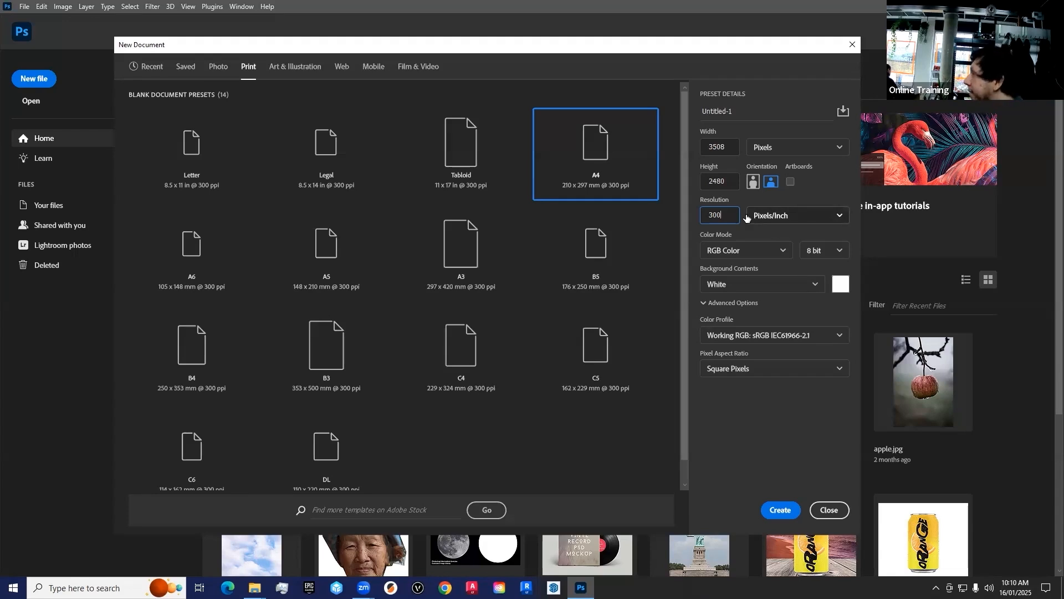
left_click(804, 66)
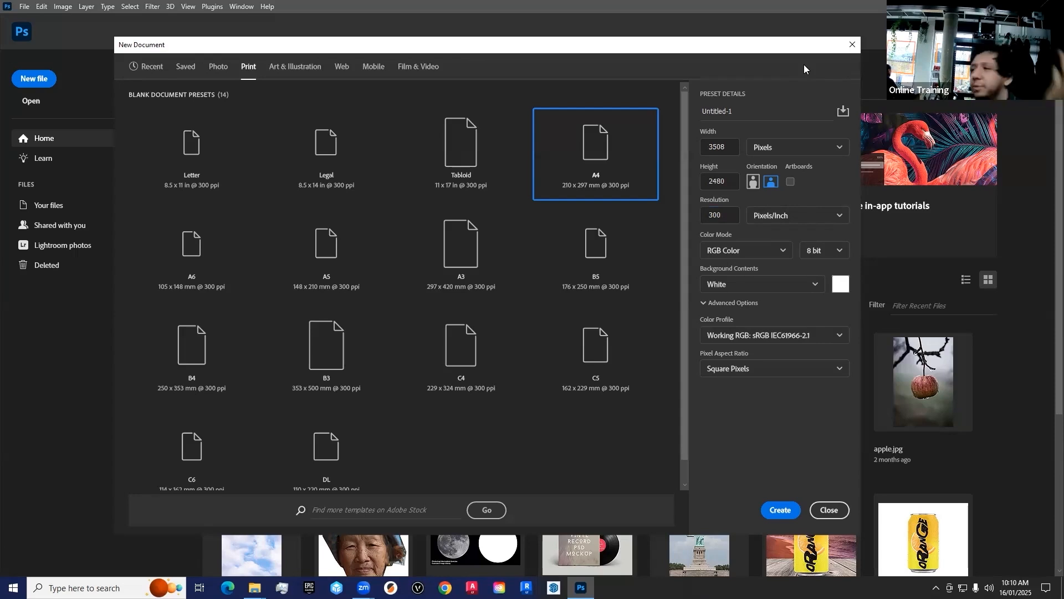
double_click(731, 217)
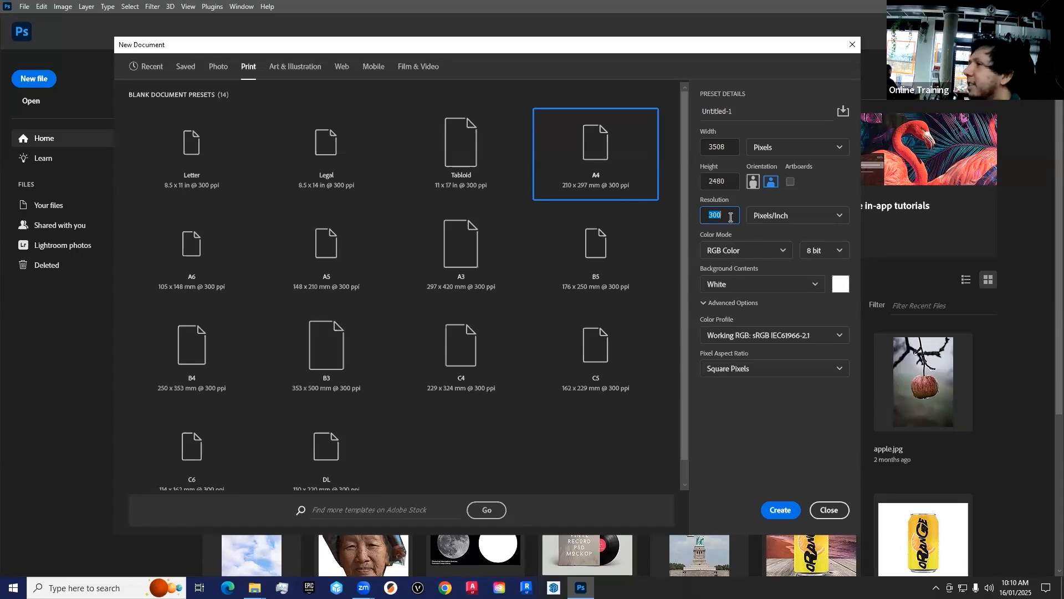
left_click(775, 256)
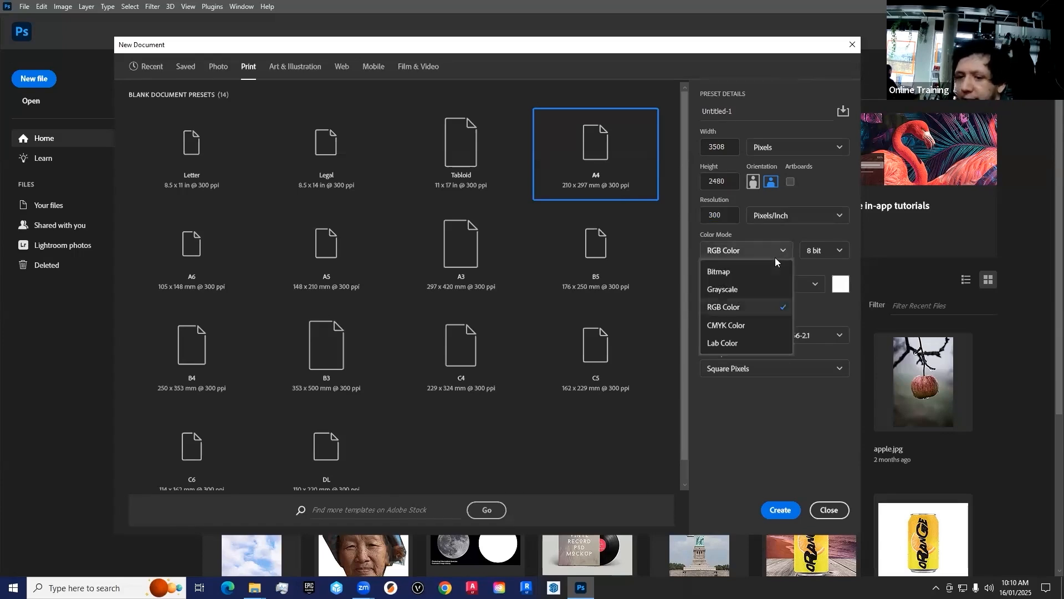
left_click(743, 308)
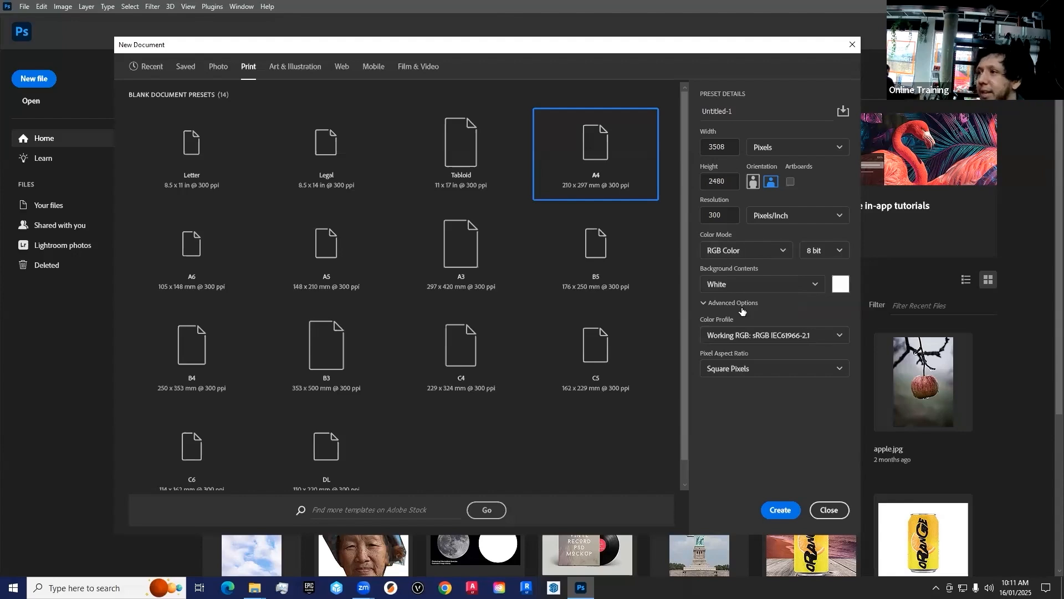
left_click(746, 250)
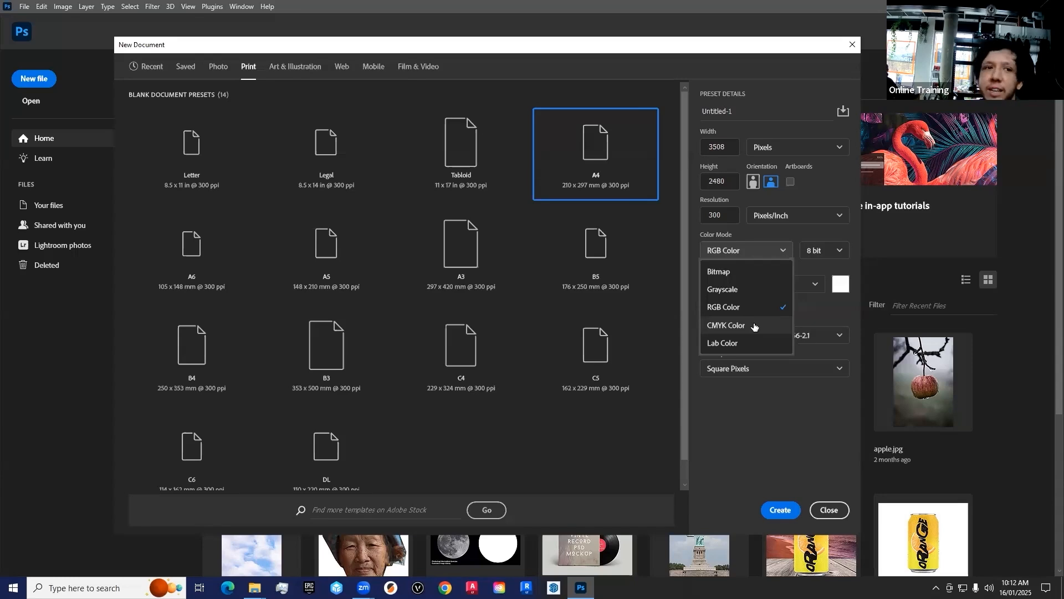
left_click(741, 306)
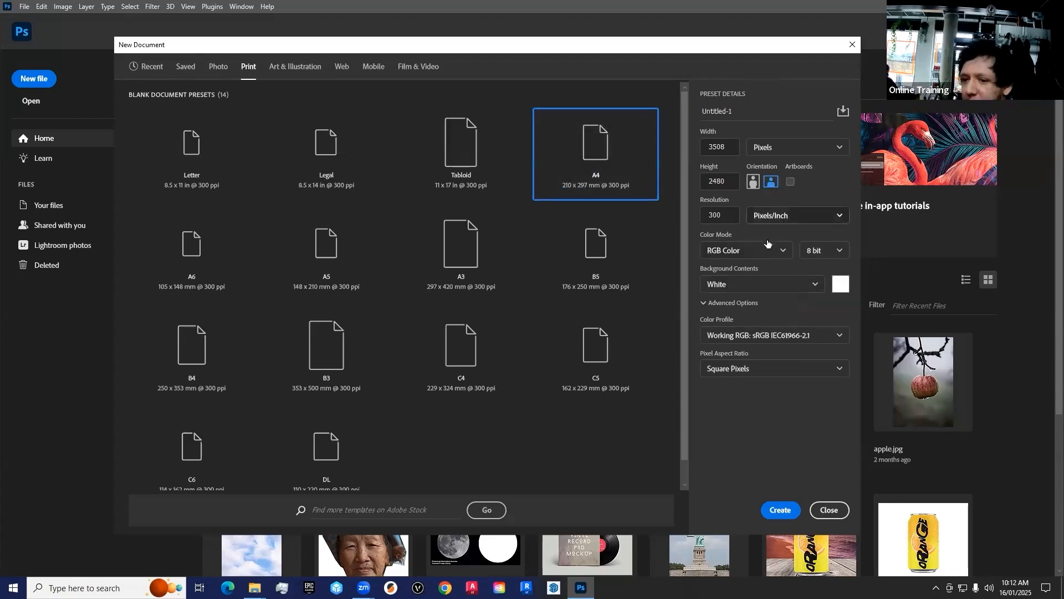
left_click(779, 508)
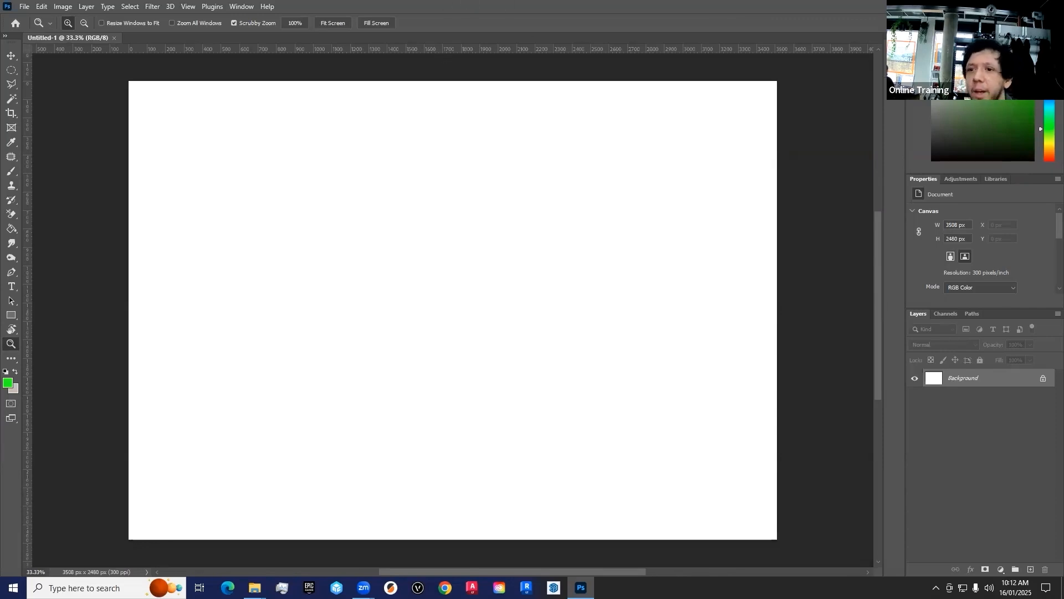
Step: Reset the Essentials workspace and hide the rulers around the canvas
left_click(244, 6)
mouse_move(248, 30)
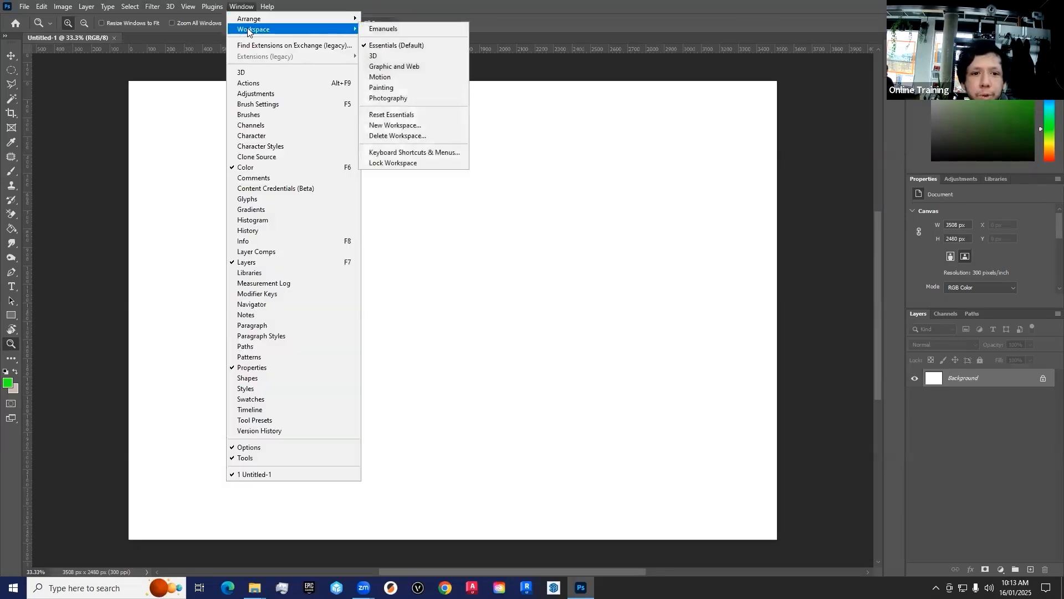
left_click(403, 115)
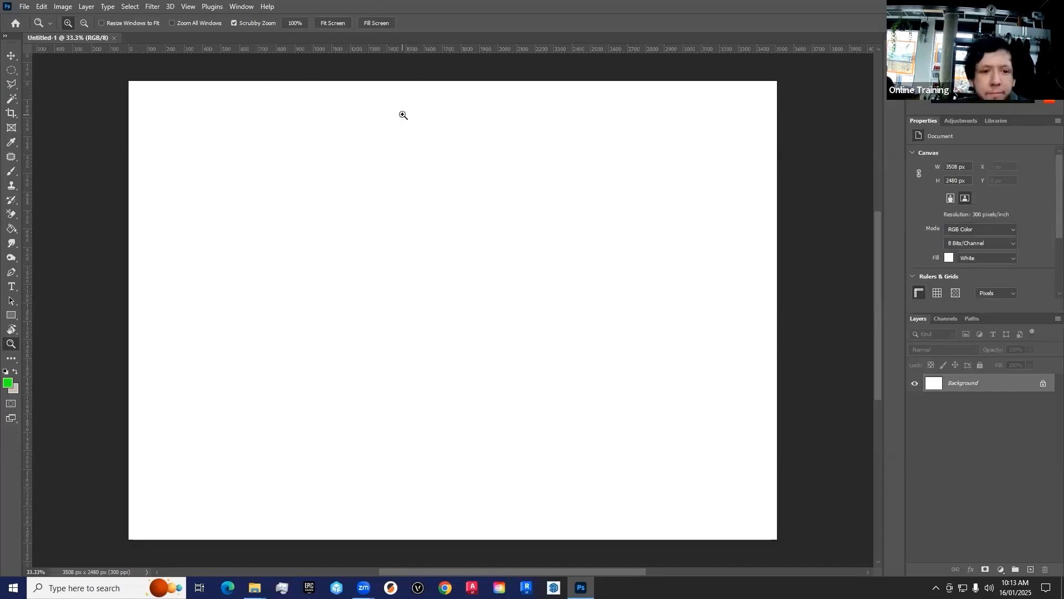
key("ctrl+r")
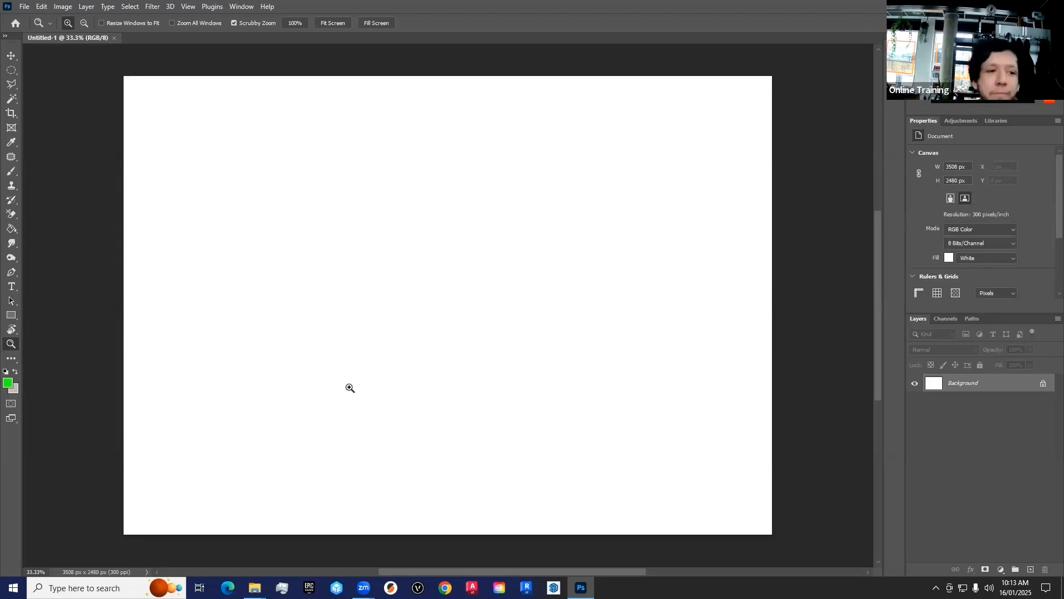
Step: Go through the tools from the marquee to the Background Eraser and examine how their options change
left_click(11, 70)
left_click(11, 85)
left_click(11, 98)
left_click(11, 113)
left_click(11, 127)
left_click(11, 142)
left_click(11, 156)
left_click(11, 171)
left_click(11, 185)
left_click(11, 200)
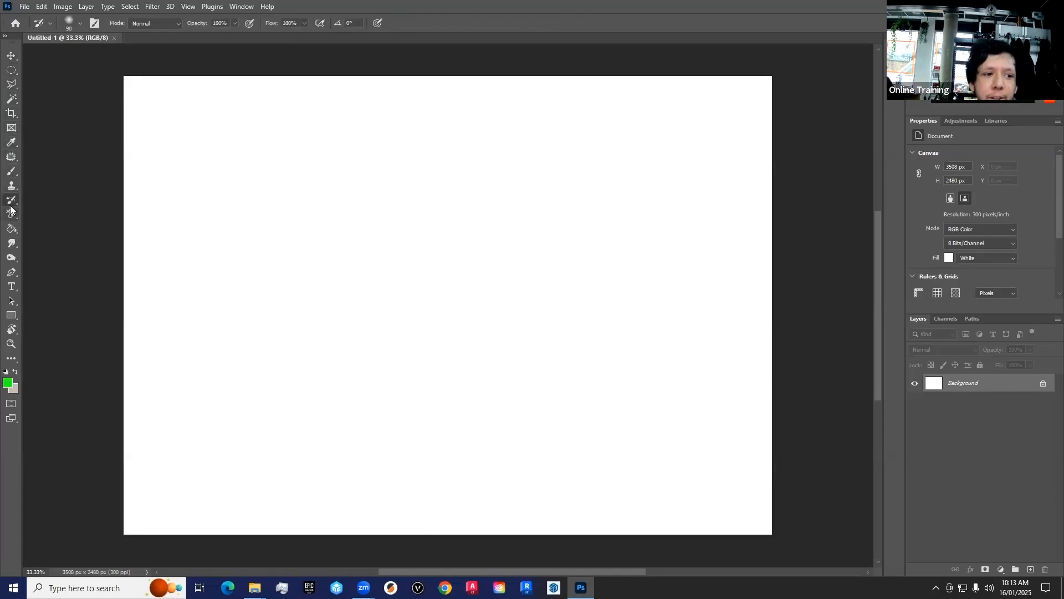
left_click(11, 185)
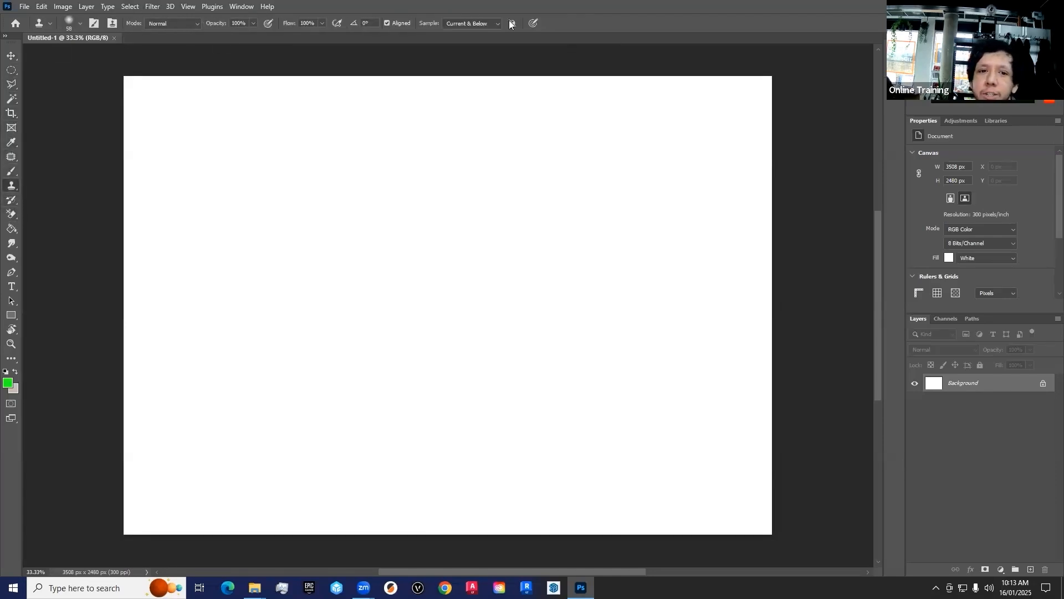
left_click(11, 70)
left_click(11, 84)
left_click(11, 99)
left_click(12, 115)
left_click(12, 128)
left_click(12, 143)
left_click(12, 158)
left_click(12, 171)
left_click(11, 187)
left_click(11, 200)
left_click(12, 216)
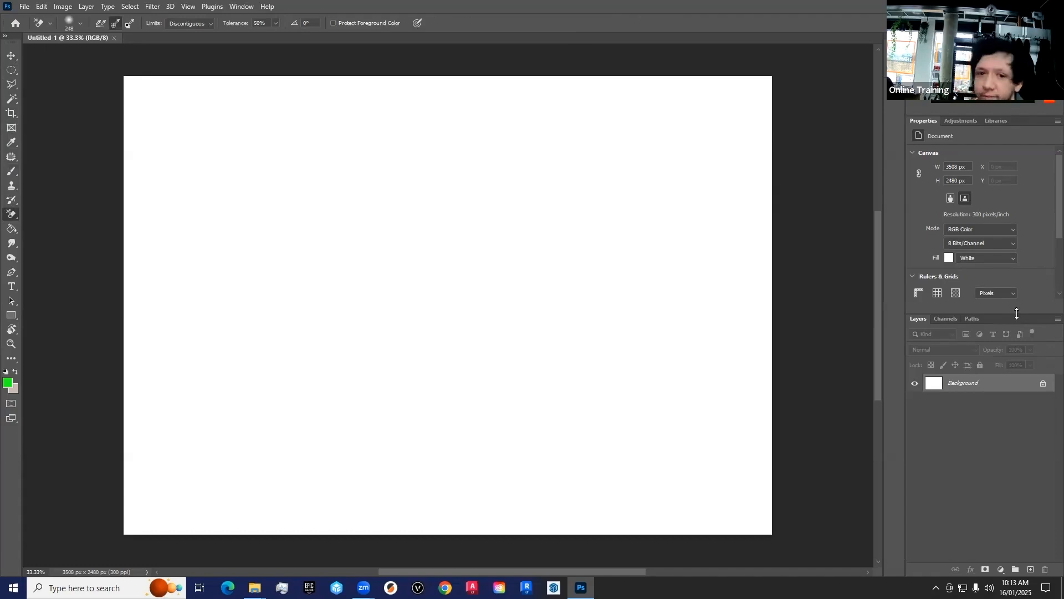
Step: Enlarge the layer list area upward and activate the Brush tool
left_click_drag(1011, 314, 1010, 274)
left_click(11, 143)
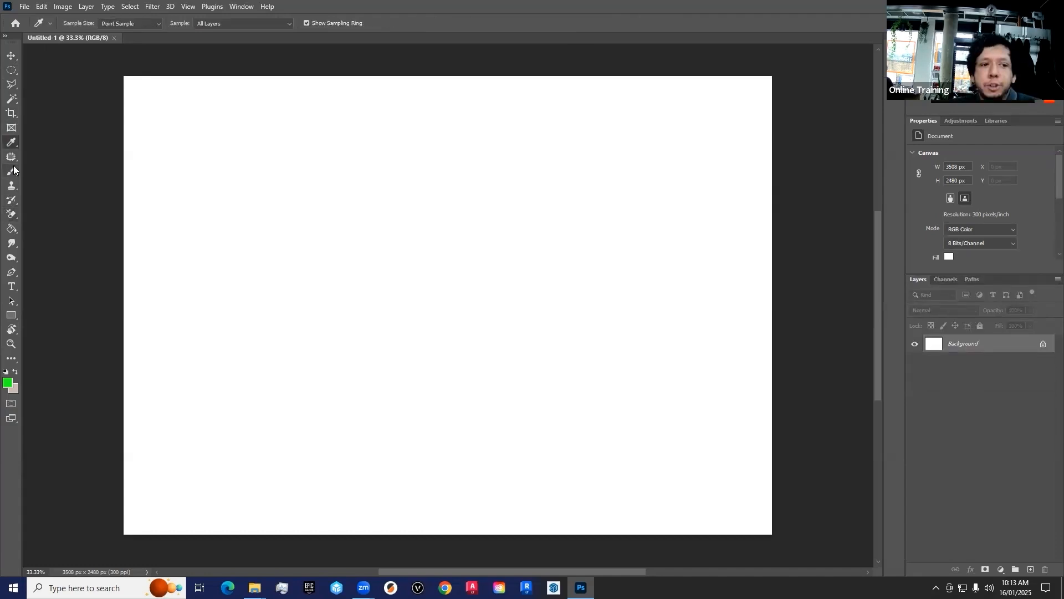
left_click(11, 170)
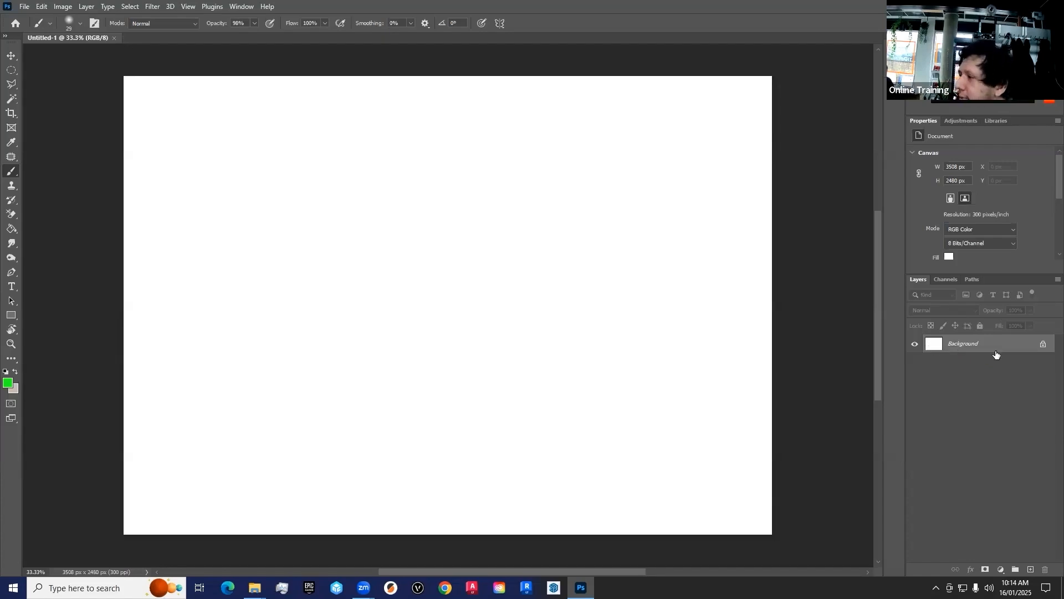
Step: Add a new empty layer above the Background and make it the active layer
left_click(1031, 570)
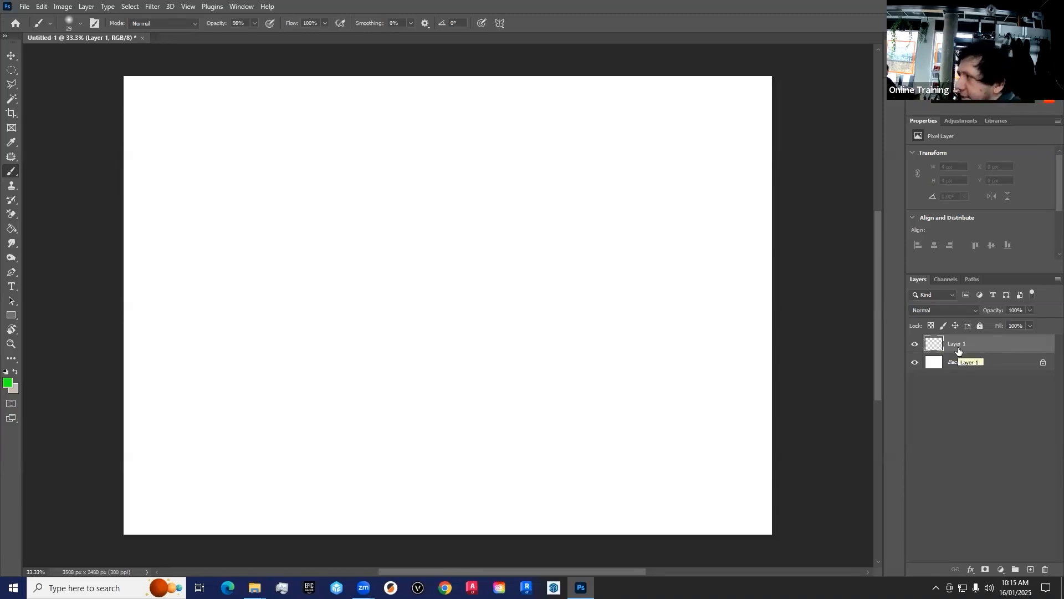
left_click(971, 366)
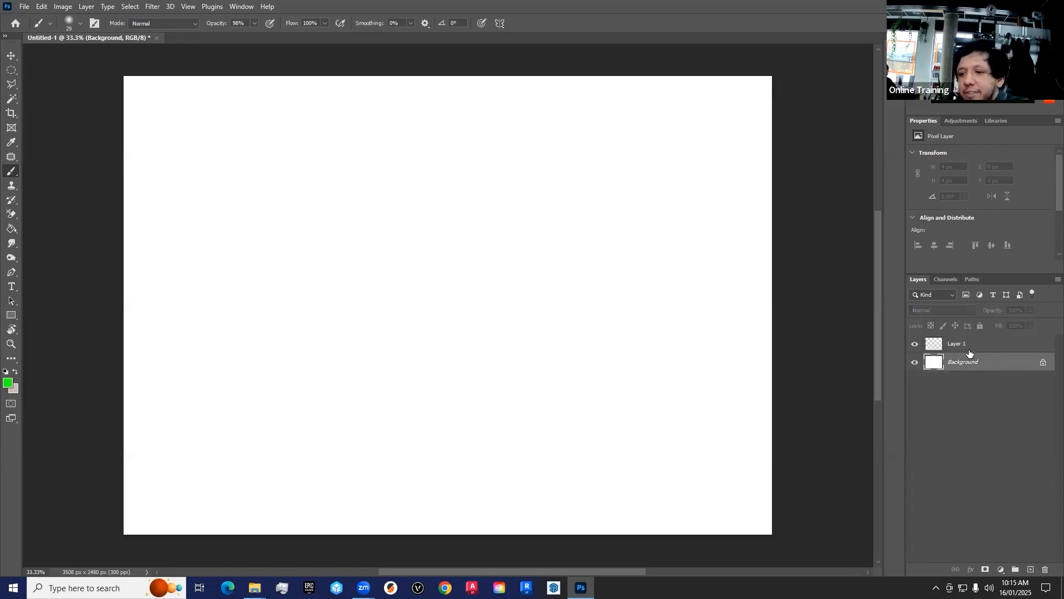
left_click(969, 347)
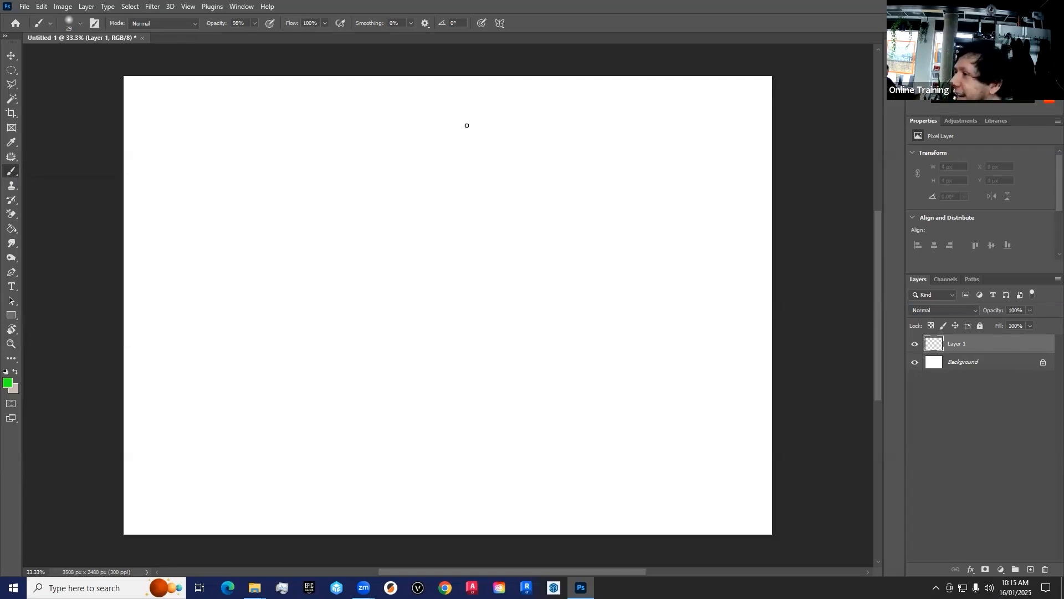
Step: Paint green lines, dots and a looping stroke along the canvas's upper edge, spanning about 3000 px on the new layer
left_click_drag(155, 108, 252, 108)
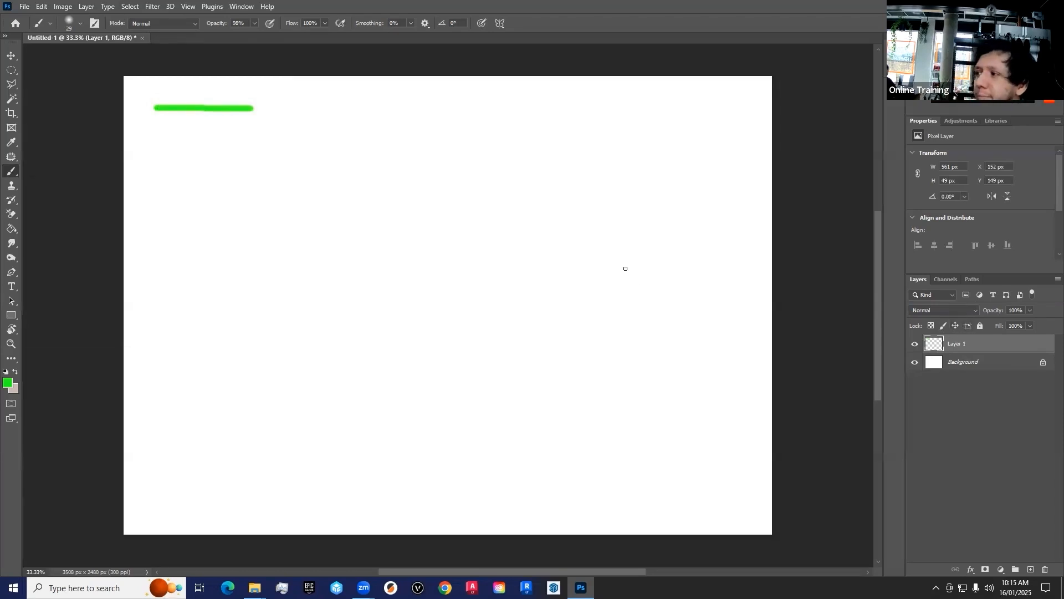
left_click(267, 108)
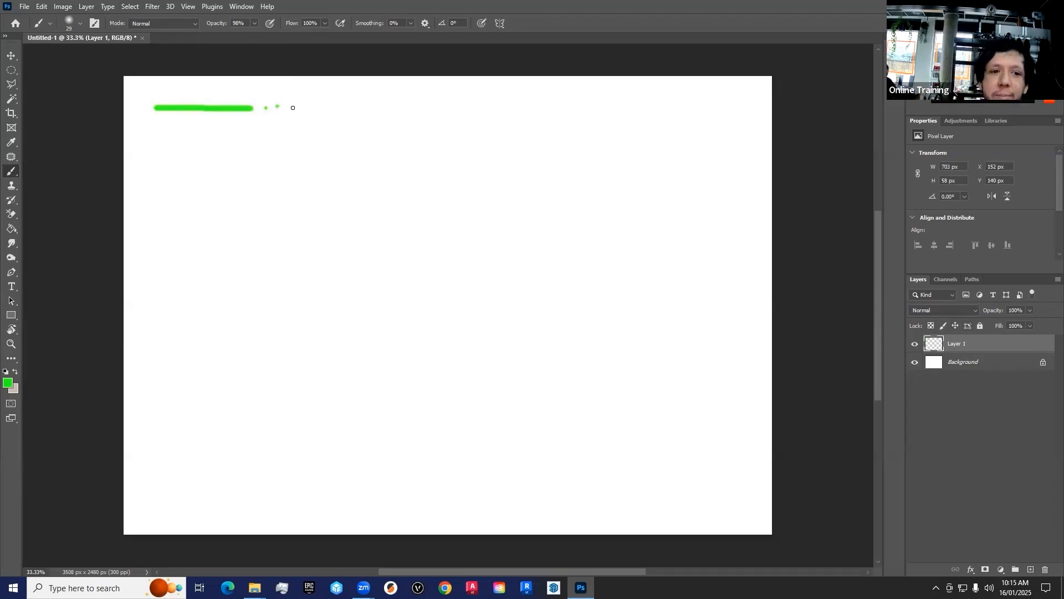
left_click(348, 106, "shift")
mouse_move(360, 108)
left_mouse_down()
mouse_move(433, 106)
mouse_move(441, 117)
mouse_move(457, 96)
mouse_move(521, 115)
mouse_move(540, 101)
mouse_move(587, 105)
mouse_move(599, 121)
mouse_move(657, 107)
mouse_move(700, 124)
left_mouse_up()
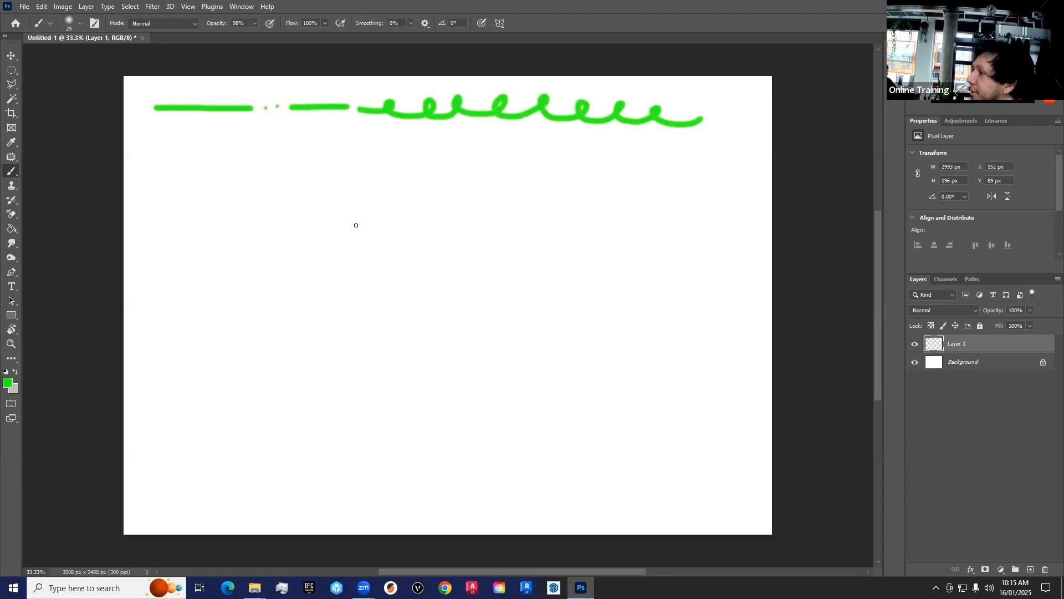
Step: Choose the Hard Round brush preset with 100% hardness from the General Brushes
left_click(79, 24)
left_click(60, 206)
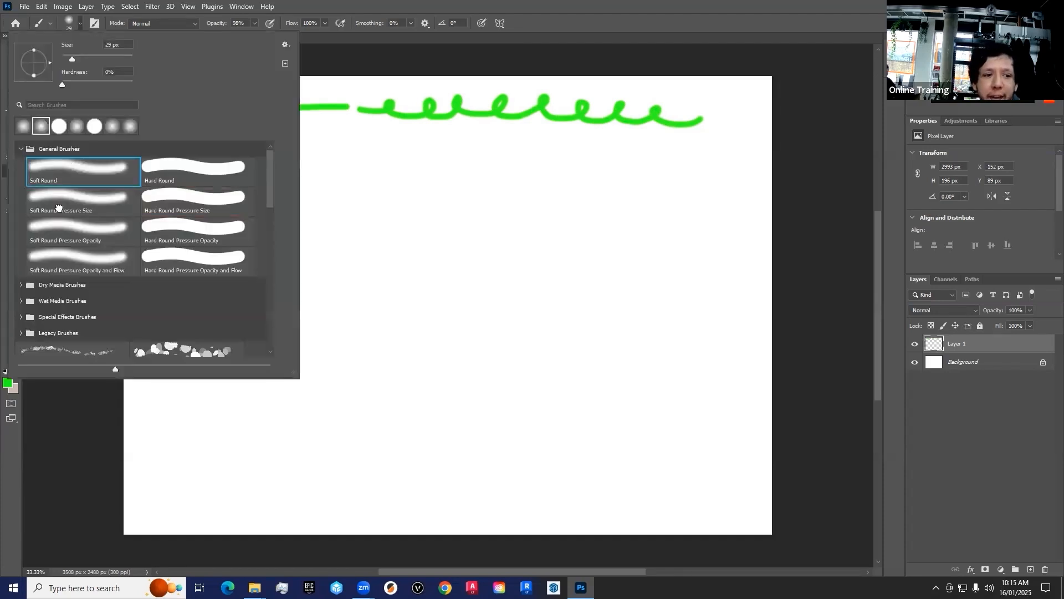
left_click(20, 284)
left_click(20, 285)
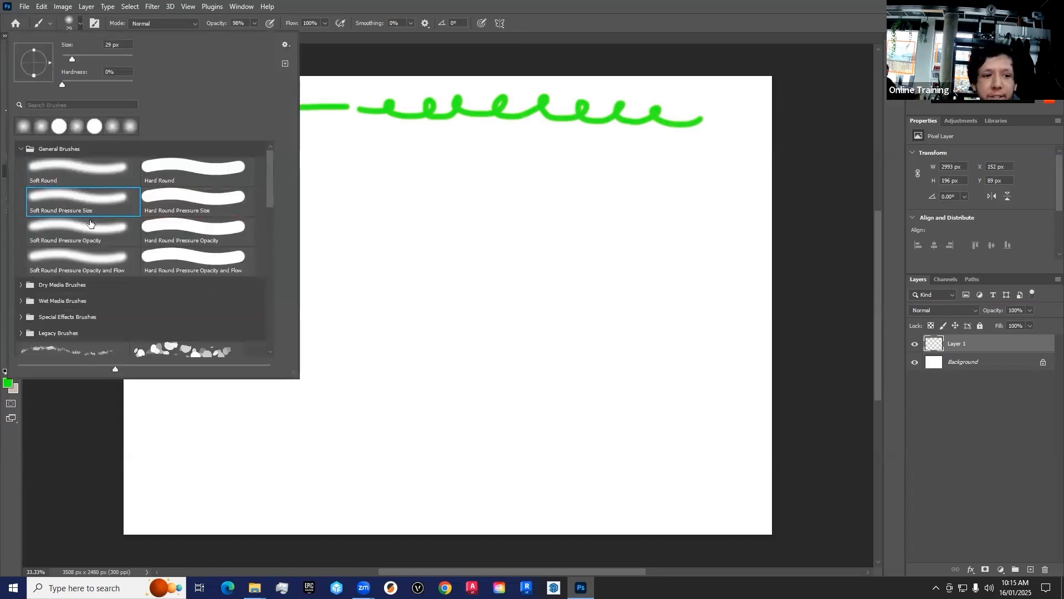
left_click(159, 170)
left_click(81, 169)
left_click(178, 169)
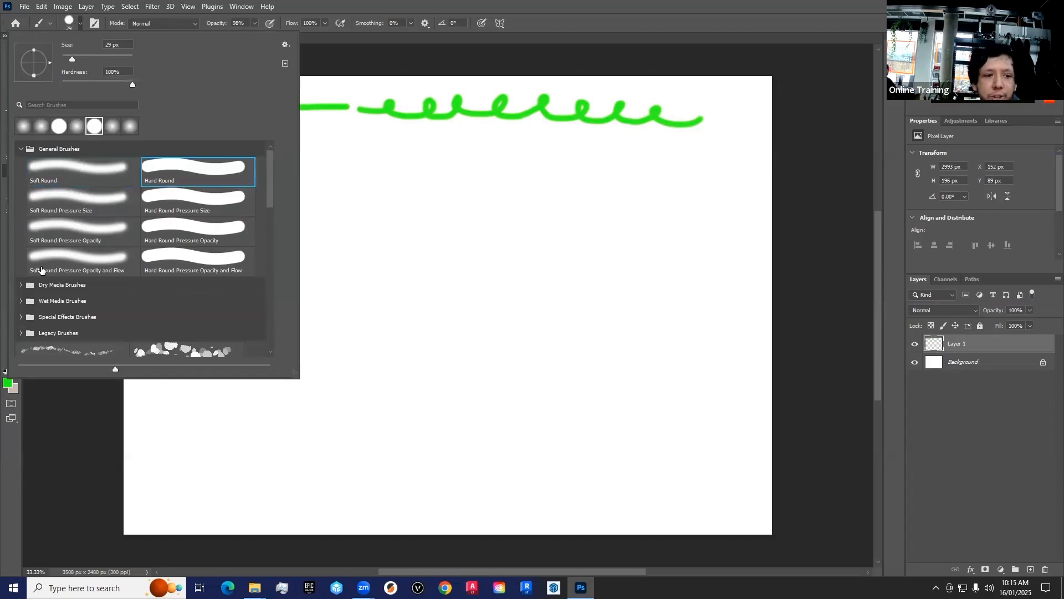
Step: Look through the Dry Media Brushes and set the brush opacity to 100%
left_click(20, 284)
scroll(102, 296, "down", 1)
scroll(102, 296, "down", 3)
scroll(102, 295, "up", 4)
left_click(428, 5)
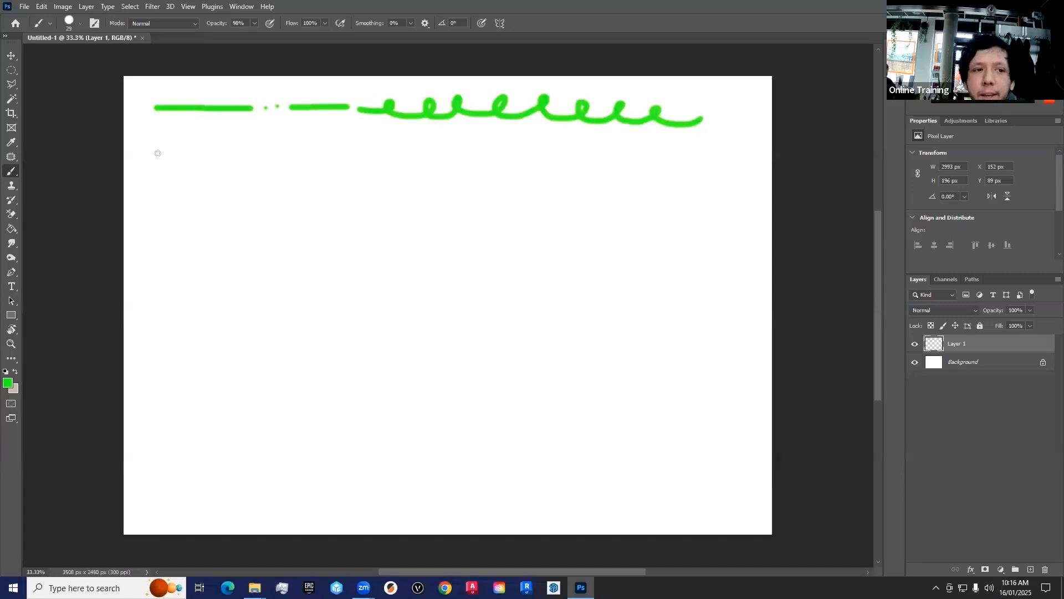
left_click_drag(222, 24, 248, 24)
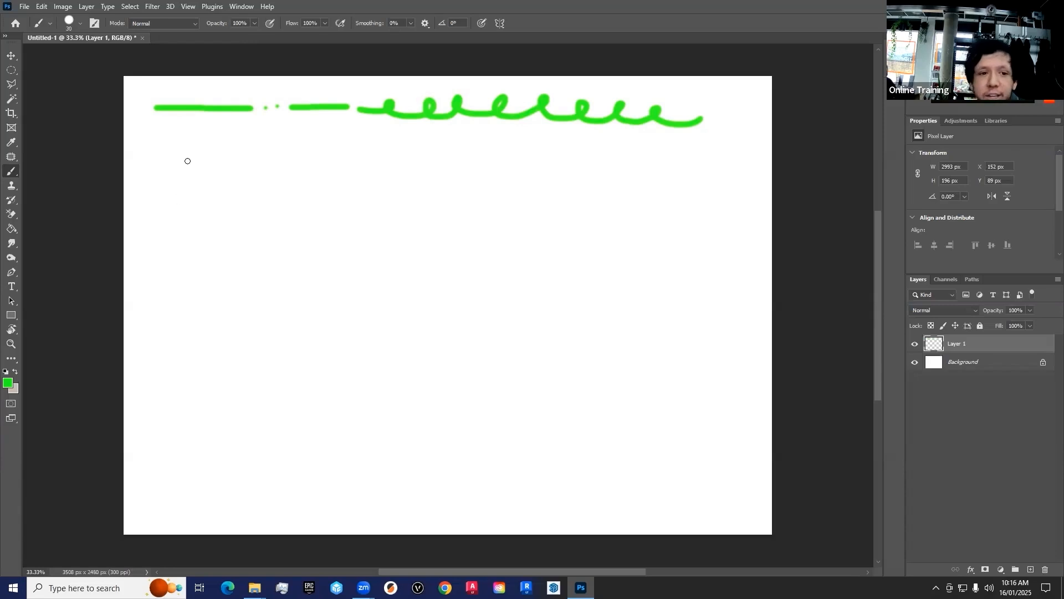
Step: Enlarge the brush to 300 px and stamp three large green dots in a row under the first line
key("bracketright")
key("bracketright")
key("bracketright")
key("bracketright")
key("bracketright")
key("bracketright")
key("bracketright")
key("bracketright")
key("bracketright")
key("bracketright")
key("bracketright")
key("bracketright")
key("bracketright")
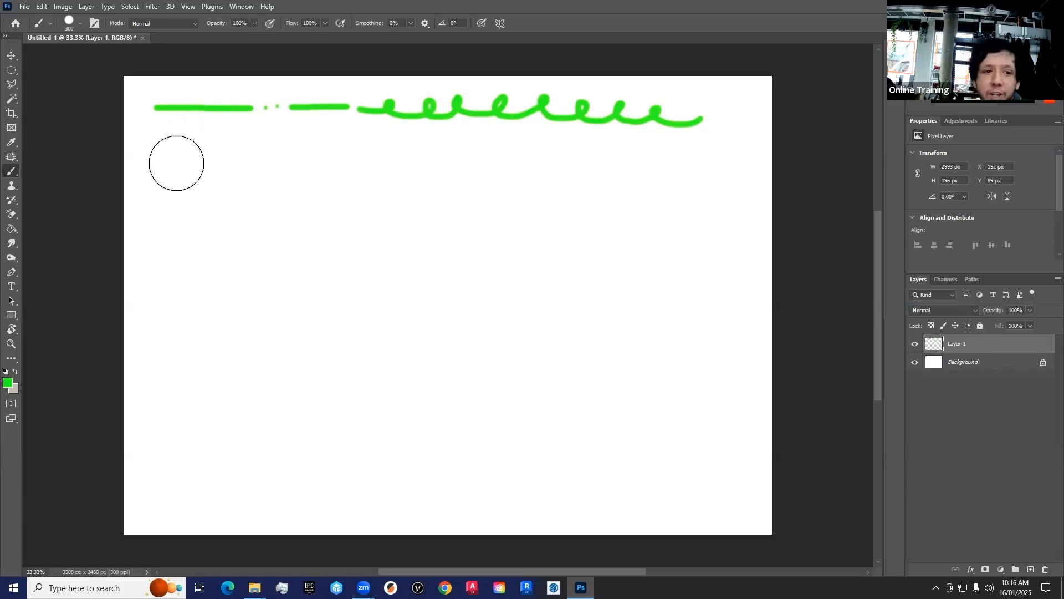
left_click(176, 163)
left_click(241, 163)
left_click(311, 163)
Step: Shrink the brush and continue the row with three small dots, a thick horizontal bar and three more dots
key("bracketleft")
key("bracketleft")
key("bracketleft")
key("bracketleft")
key("bracketleft")
key("bracketleft")
left_click(364, 160)
left_click(391, 161)
left_click(415, 160)
left_click(437, 158)
left_click(523, 158, "shift")
left_click(540, 156)
left_click(564, 156)
left_click(582, 156)
Step: Reduce the brush to 25 px, end the row with a looping stroke and paint thin dashes and dots beneath the bar
key("bracketleft")
key("bracketleft")
key("bracketleft")
key("bracketleft")
key("bracketleft")
key("bracketleft")
key("bracketleft")
key("bracketleft")
key("bracketleft")
mouse_move(602, 157)
left_mouse_down()
mouse_move(685, 142)
mouse_move(753, 160)
left_mouse_up()
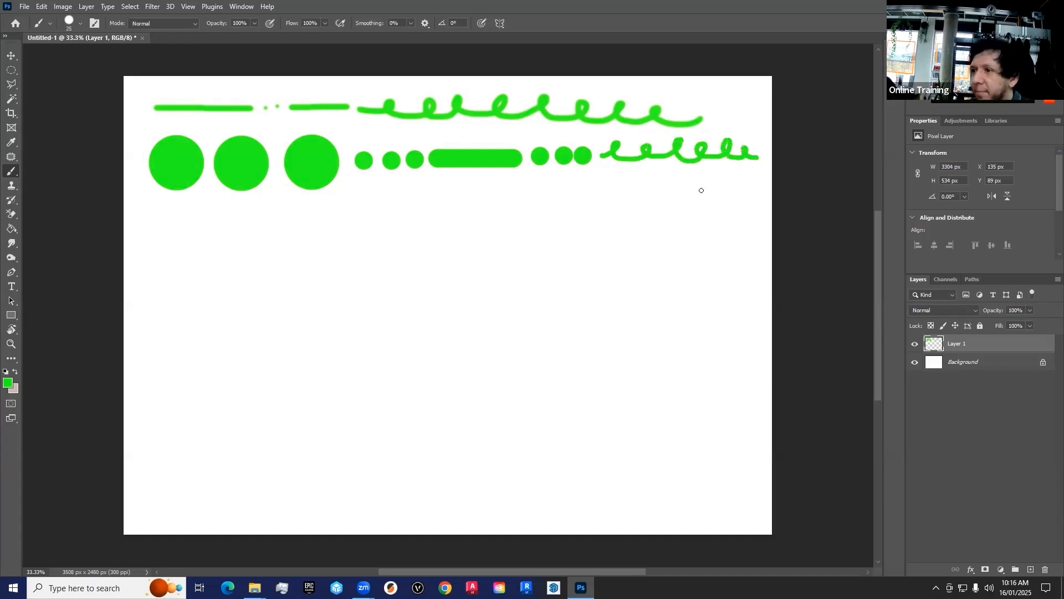
left_click_drag(361, 188, 481, 188)
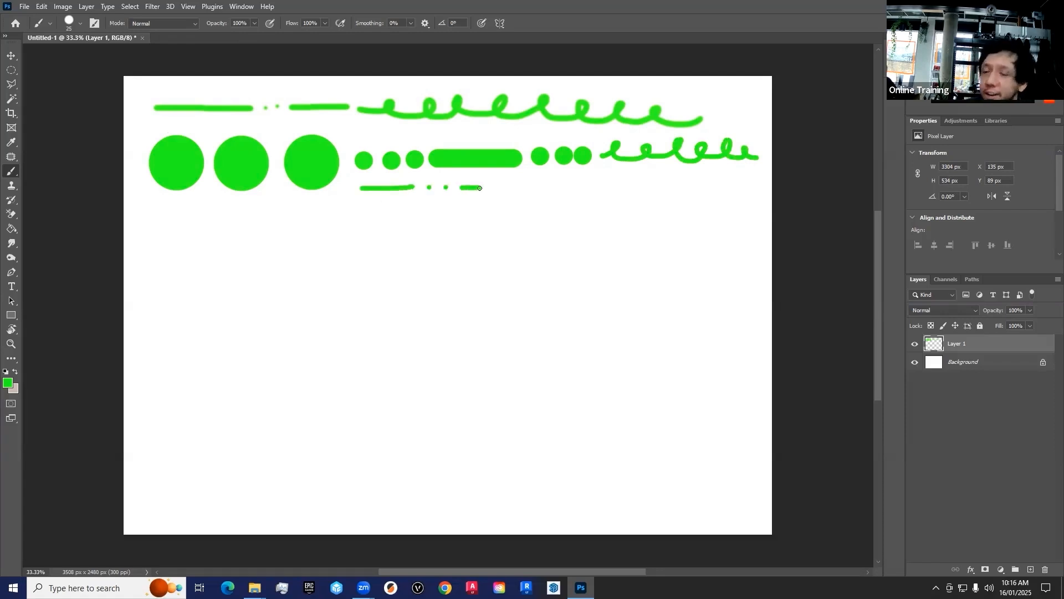
Step: Set the foreground color to pink #f92e71 and paint a row of dots and dashes plus a thick 90 px scribble beneath the green marks
left_click(7, 383)
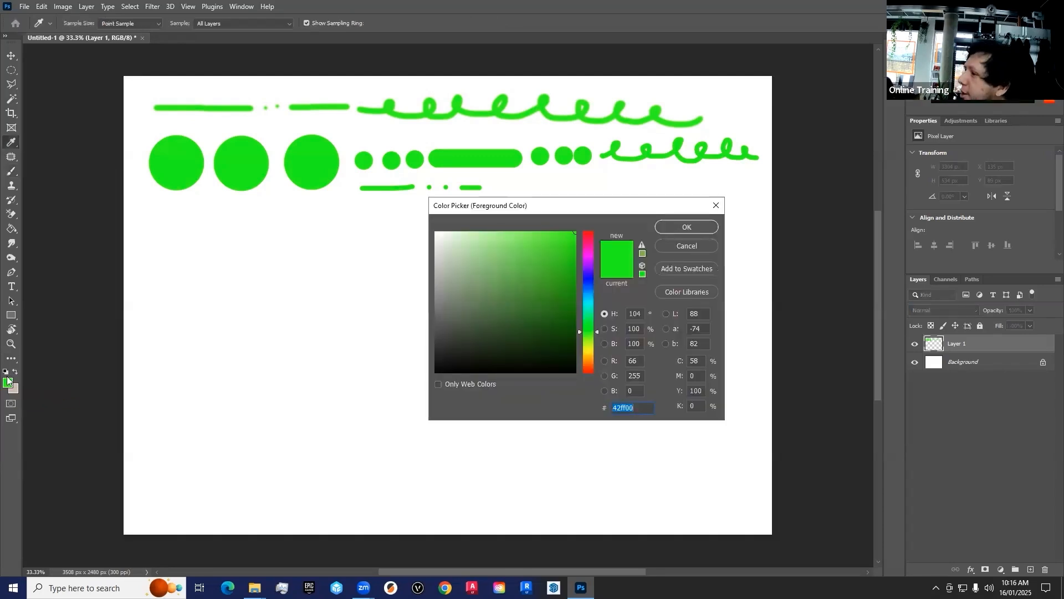
left_click_drag(524, 209, 457, 189)
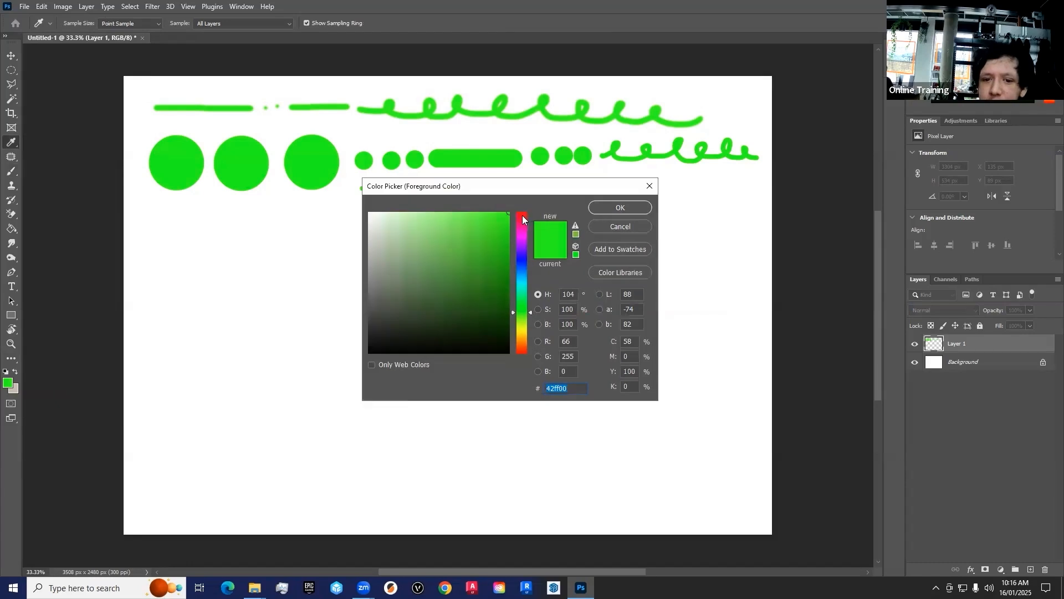
mouse_move(520, 221)
left_mouse_down()
mouse_move(521, 351)
mouse_move(520, 226)
left_mouse_up()
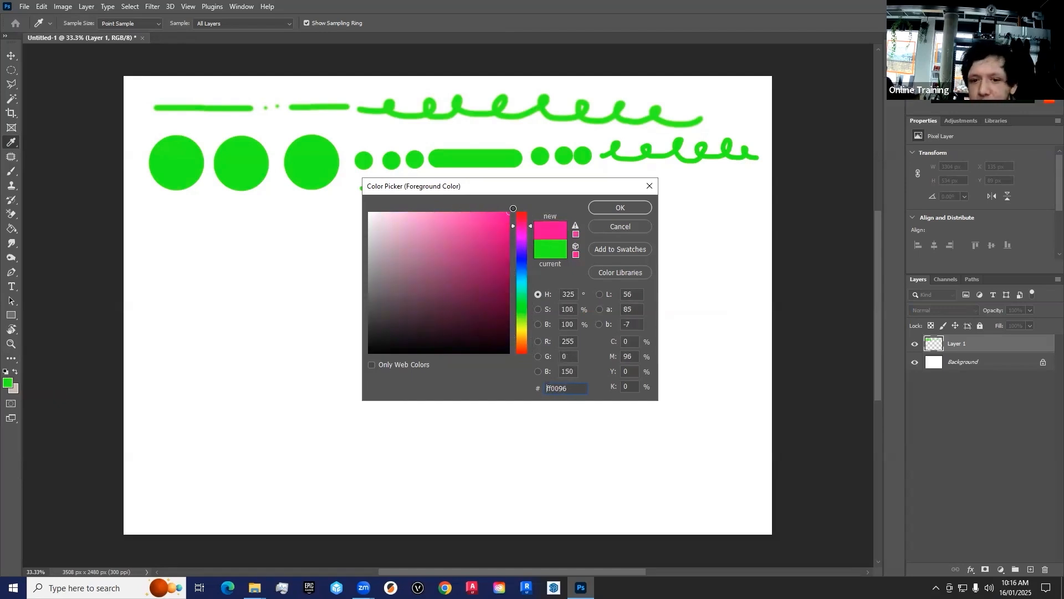
left_click_drag(481, 243, 530, 220)
left_click(483, 217)
left_click(621, 208)
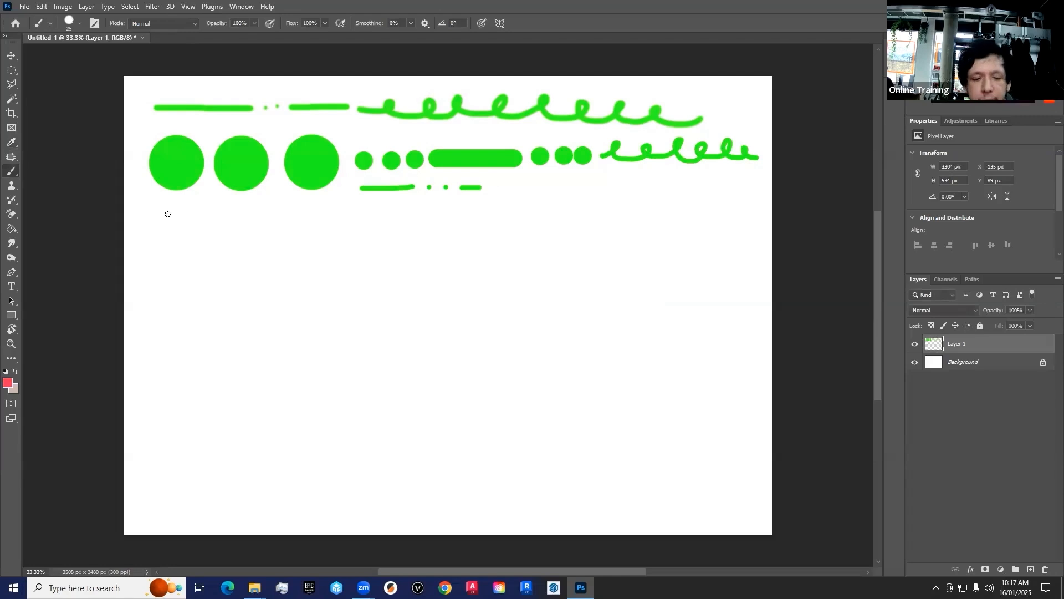
left_click(167, 214)
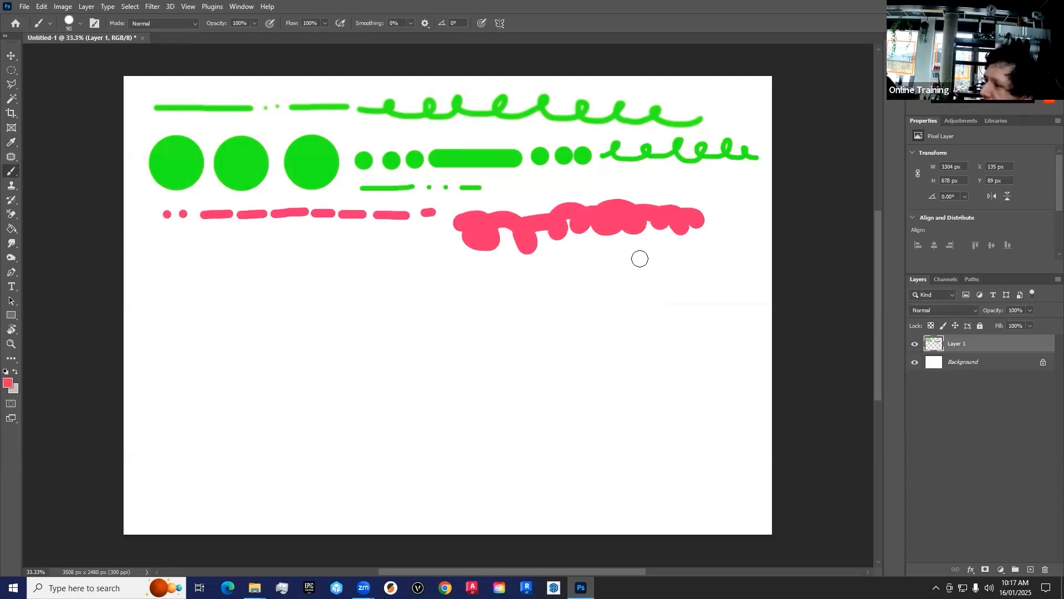
Step: Erase the entire thick pink scribble with an enlarged Eraser in Pencil mode
left_click(11, 214)
left_click(35, 215)
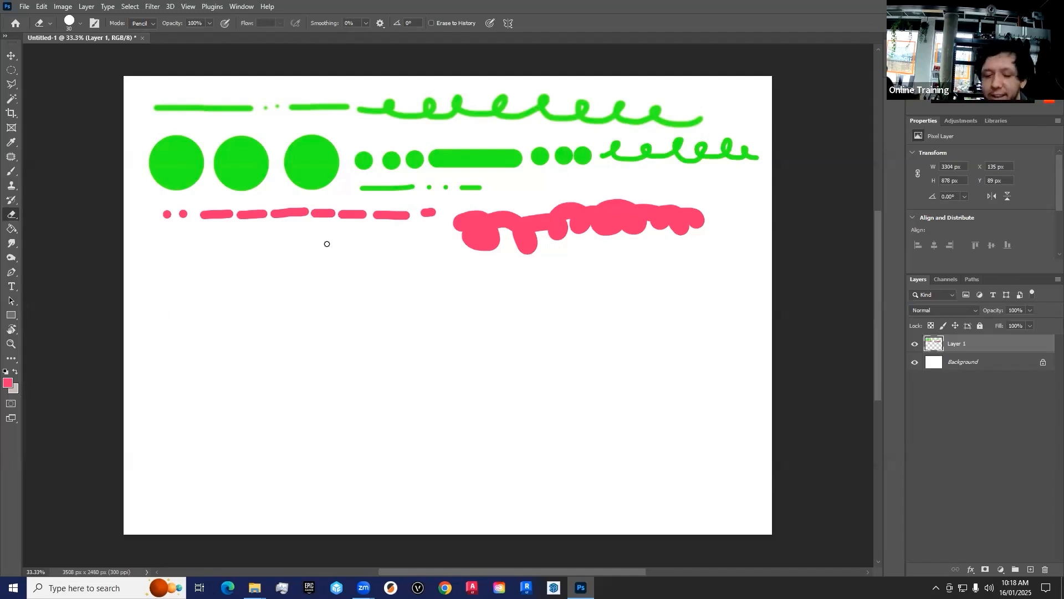
key("bracketright")
key("bracketright")
key("bracketright")
key("bracketright")
key("bracketright")
key("bracketright")
key("bracketright")
key("bracketright")
mouse_move(466, 220)
left_mouse_down()
mouse_move(655, 211)
mouse_move(631, 206)
mouse_move(585, 210)
mouse_move(759, 225)
mouse_move(461, 247)
mouse_move(506, 240)
left_mouse_up()
Step: Shrink the eraser and punch five round holes along the thick green bar
key("bracketleft")
key("bracketleft")
Step: Reduce the eraser to 35 px and cut horizontal stripes through the third large circle and vertical stripes through the second
key("bracketleft")
key("bracketleft")
key("bracketleft")
left_click(438, 159)
left_click(455, 158)
left_click(475, 158)
left_click(489, 159)
left_click(503, 159)
key("bracketleft")
key("bracketleft")
key("bracketleft")
left_click_drag(282, 143, 354, 142)
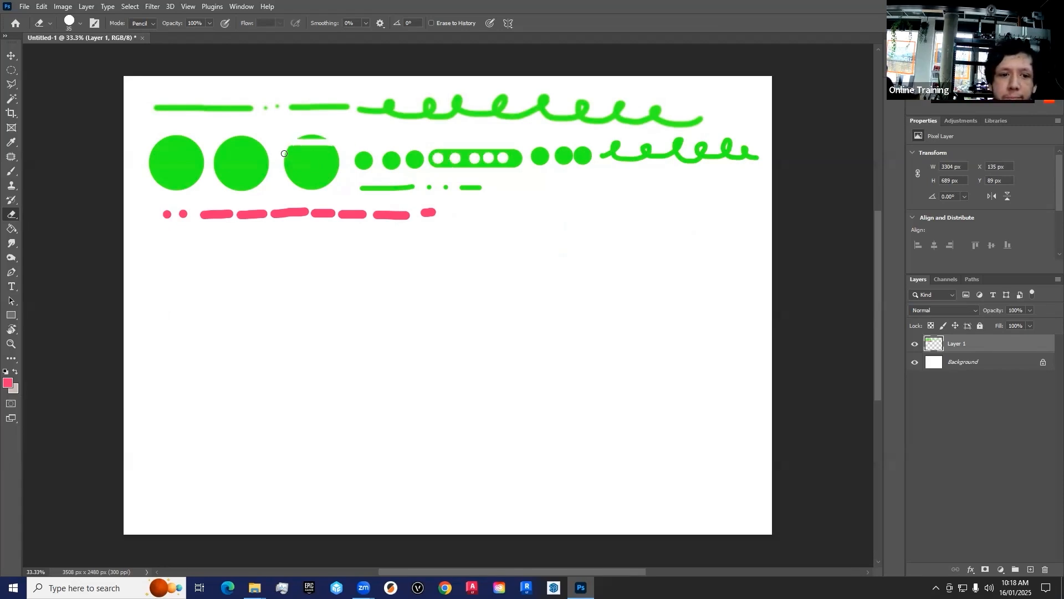
mouse_move(285, 156)
left_mouse_down()
mouse_move(358, 156)
mouse_move(330, 187)
left_mouse_up()
mouse_move(254, 129)
left_mouse_down()
mouse_move(258, 195)
mouse_move(235, 128)
mouse_move(241, 199)
left_mouse_up()
left_click_drag(220, 142, 226, 196)
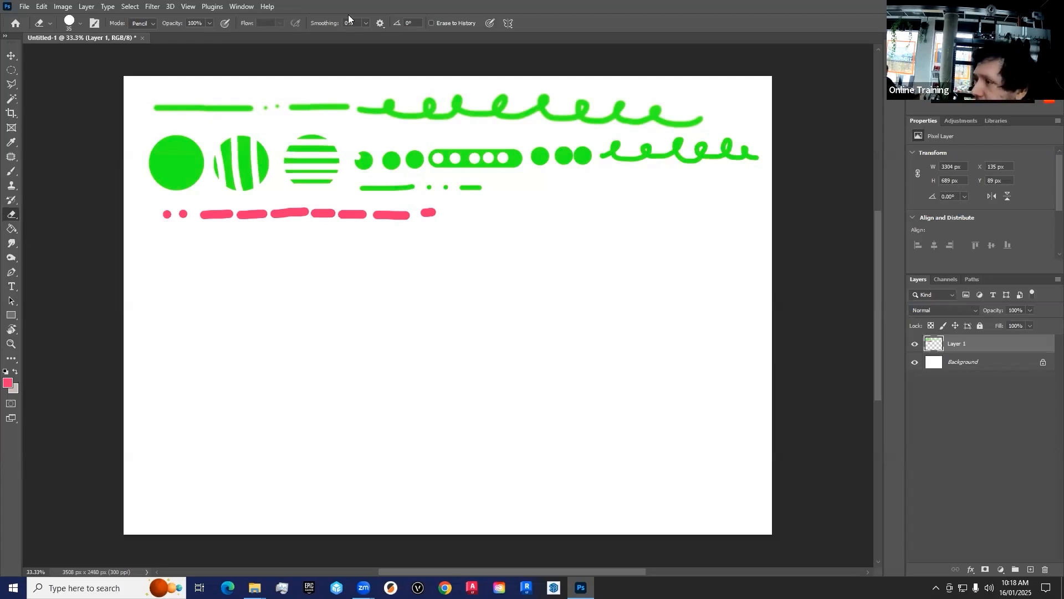
Step: Shift the whole painted layer with the Move tool, leaving it at X 102 px and Y 116 px
left_click(9, 59)
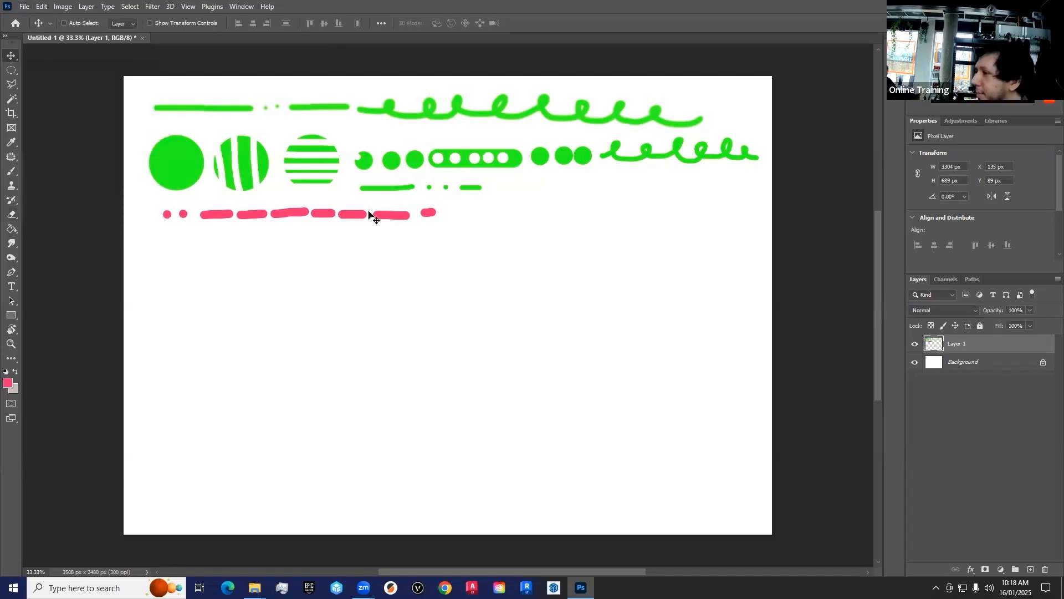
mouse_move(192, 156)
left_mouse_down()
mouse_move(195, 232)
mouse_move(179, 145)
mouse_move(187, 170)
left_mouse_up()
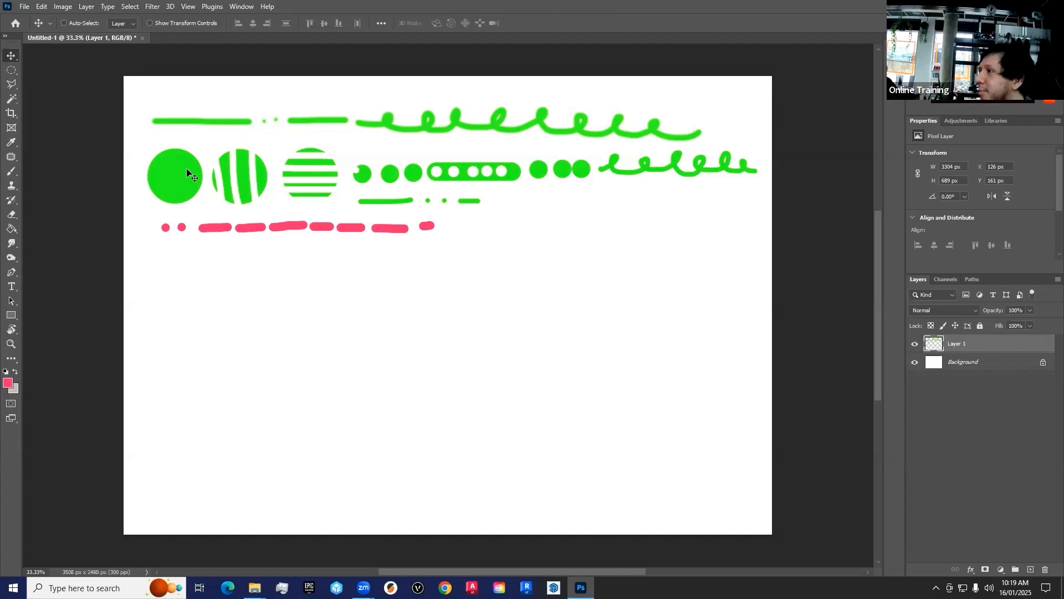
mouse_move(186, 173)
left_mouse_down()
mouse_move(185, 219)
mouse_move(184, 195)
mouse_move(198, 216)
mouse_move(180, 179)
left_mouse_up()
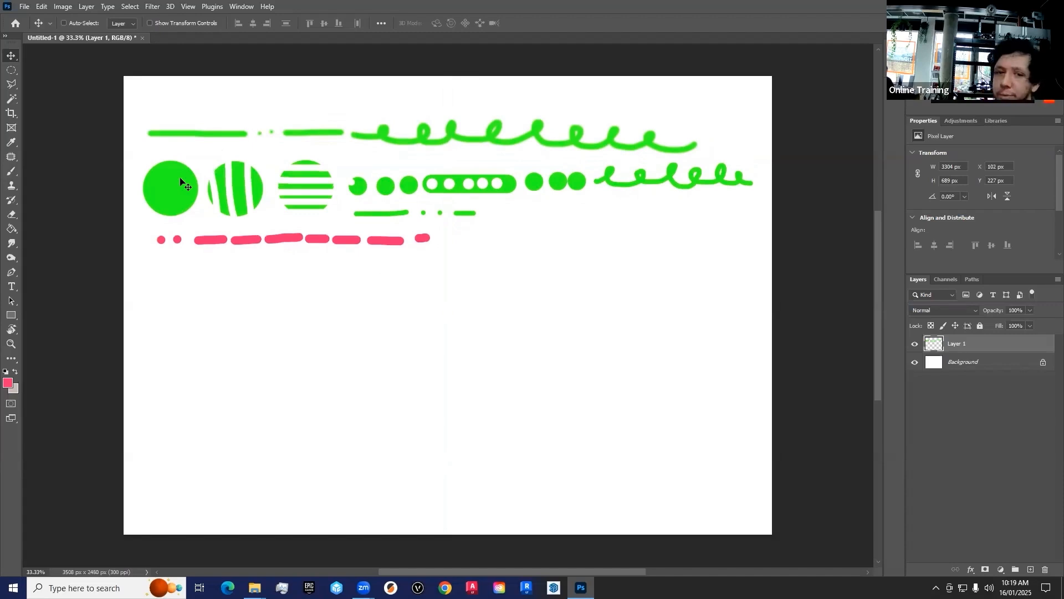
key("ctrl+z")
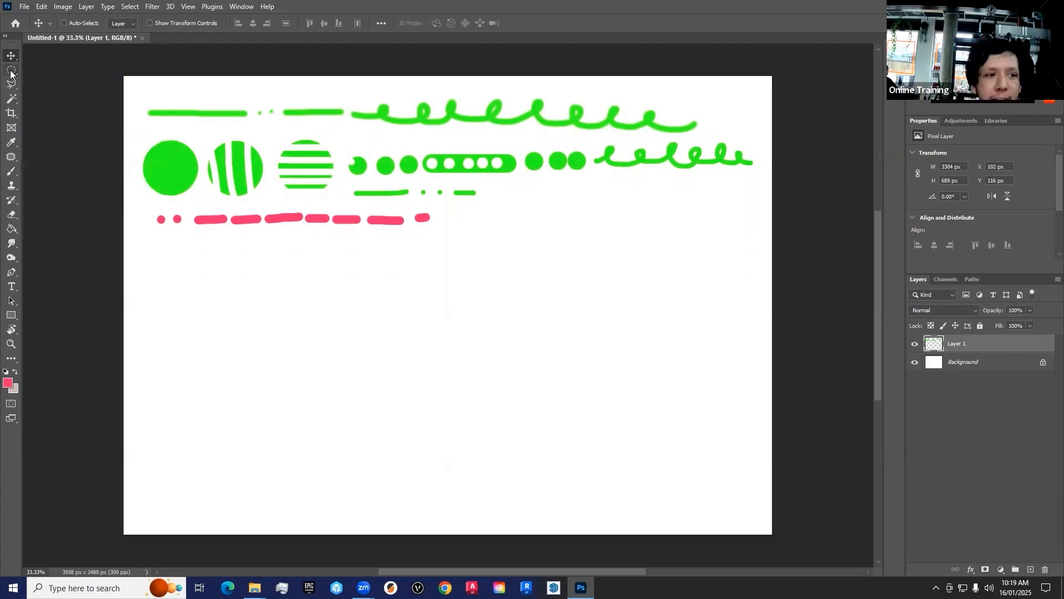
Step: Select the row of pink dots and dashes with a rectangular marquee about 1650 × 208 px
left_click(10, 71)
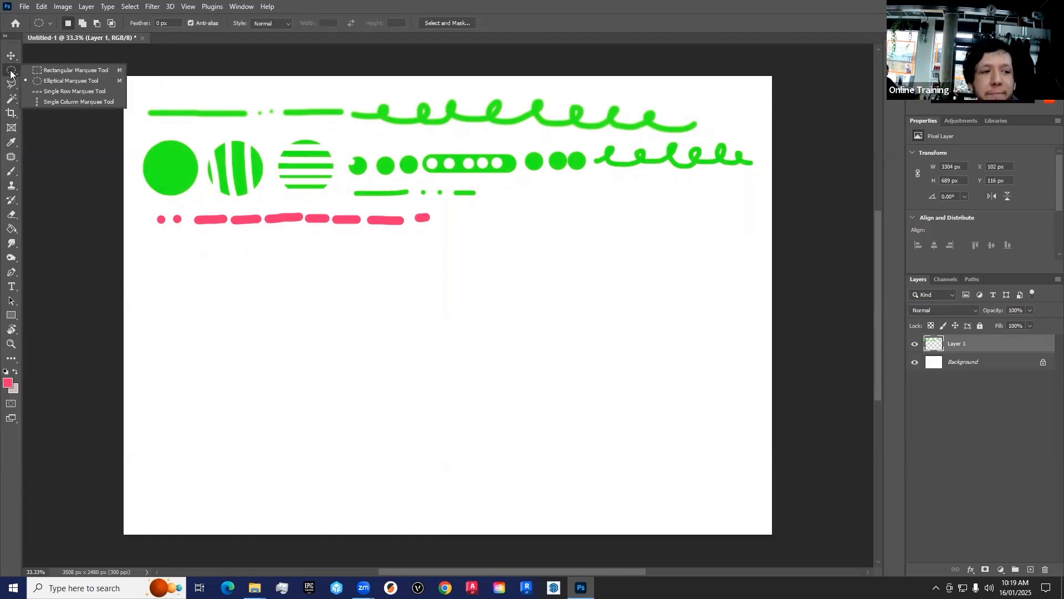
left_click(52, 70)
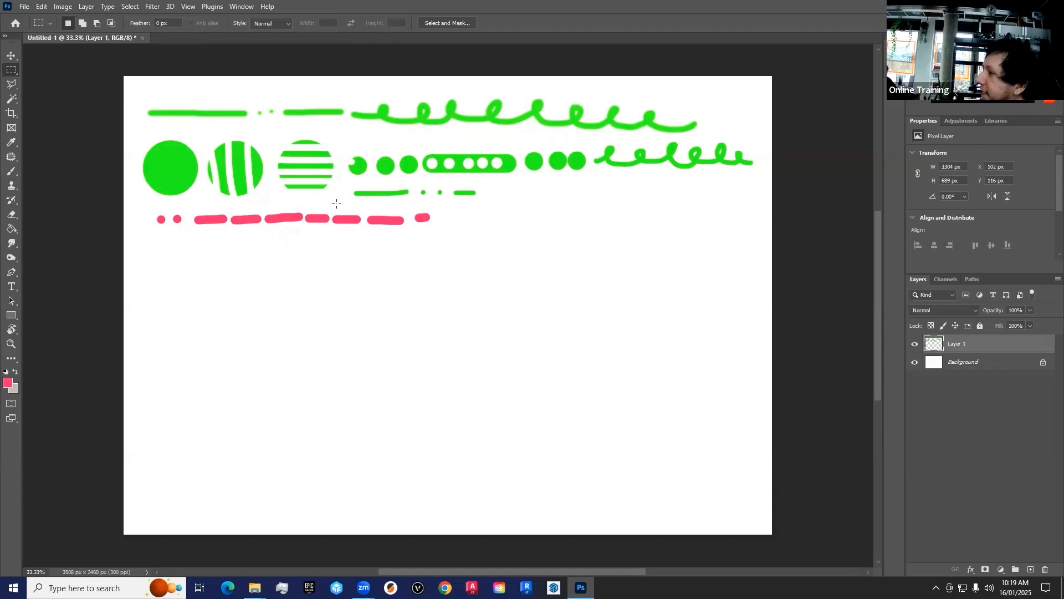
left_click_drag(141, 201, 440, 233)
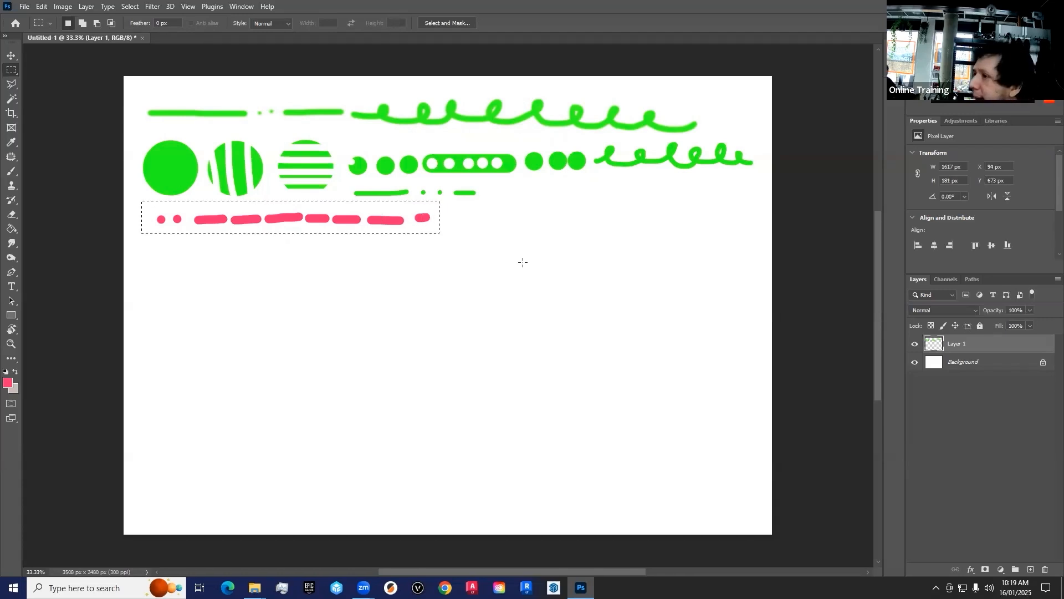
left_click(338, 226)
left_click_drag(426, 236, 444, 238)
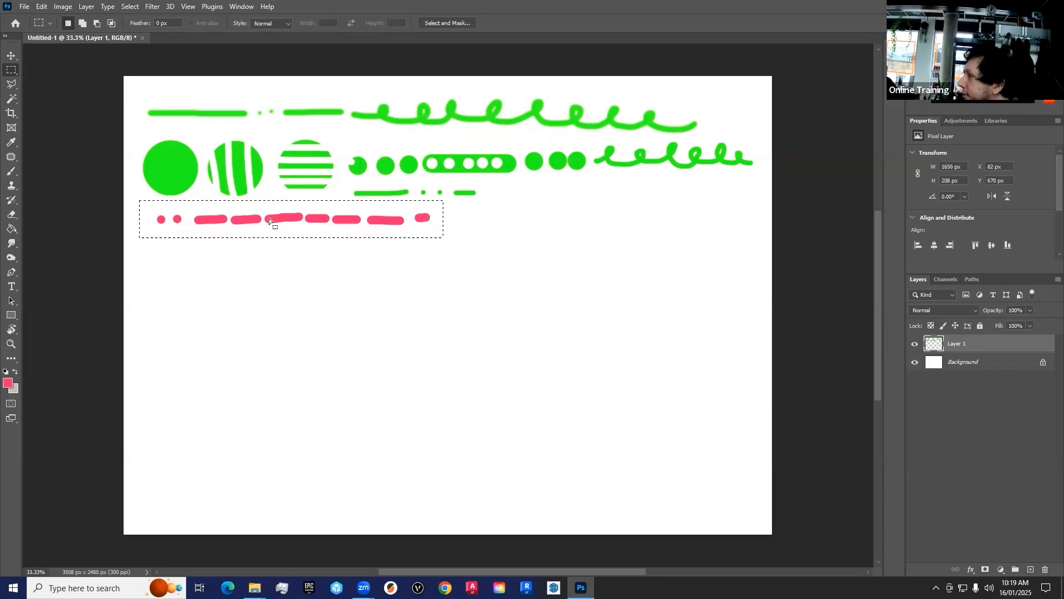
Step: Move the selected pink row across to the canvas's right half and back under the circles
left_click_drag(261, 214, 643, 243)
left_click(12, 56)
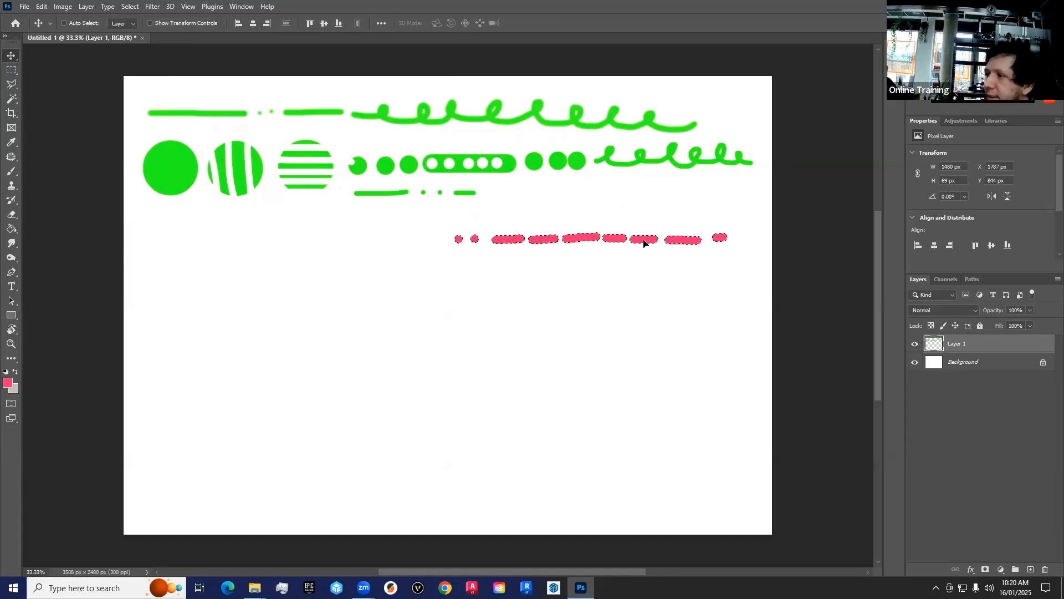
left_click_drag(643, 243, 344, 219)
Step: Select the last three pink dashes with a rectangular marquee, move them to the far right of the row and deselect
key("m")
left_click_drag(433, 205, 320, 229)
left_click(11, 56)
left_click_drag(383, 219, 633, 226)
key("ctrl+d")
Step: Select a vertical strip about 100 × 397 px through the solid green circle and move it beside the separated pink dashes
left_click(12, 70)
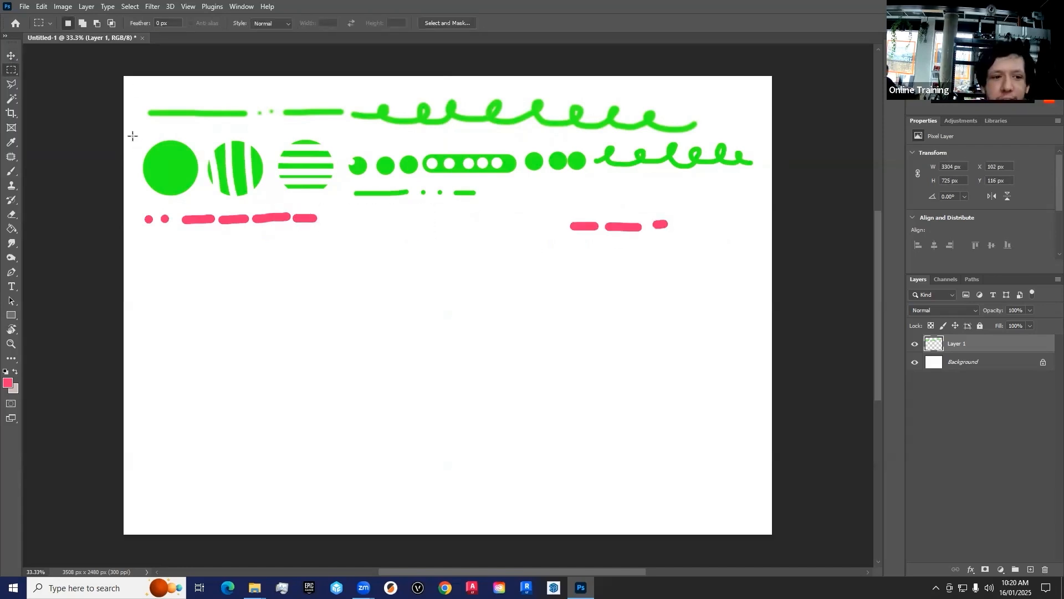
left_click_drag(156, 130, 175, 203)
key("v")
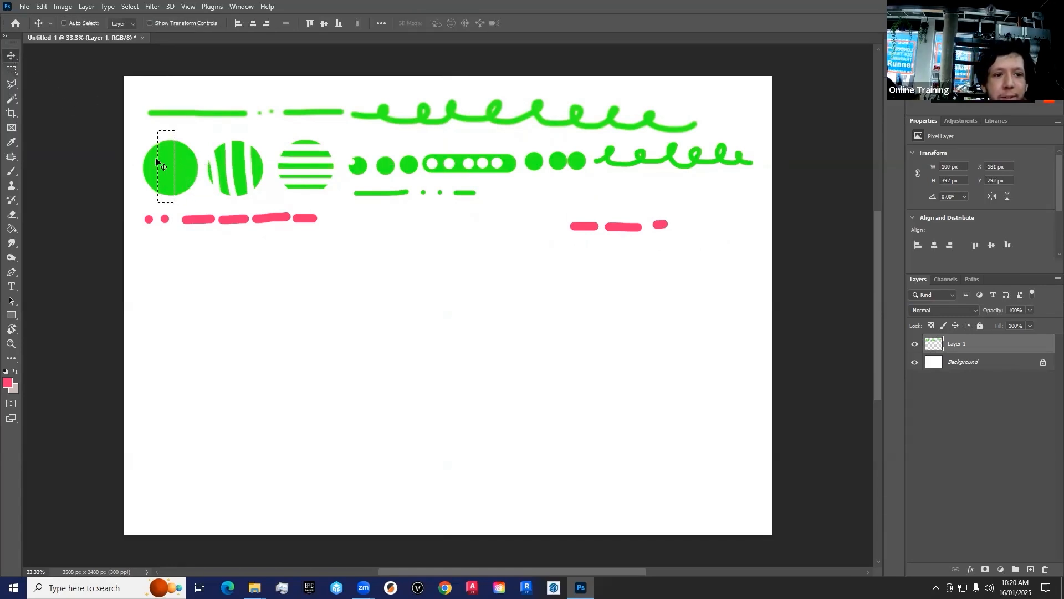
left_click_drag(368, 216, 540, 255)
Step: Select a section about 124 × 130 px of the first green line and move it next to the relocated green strip
key("m")
left_click_drag(165, 111, 187, 118)
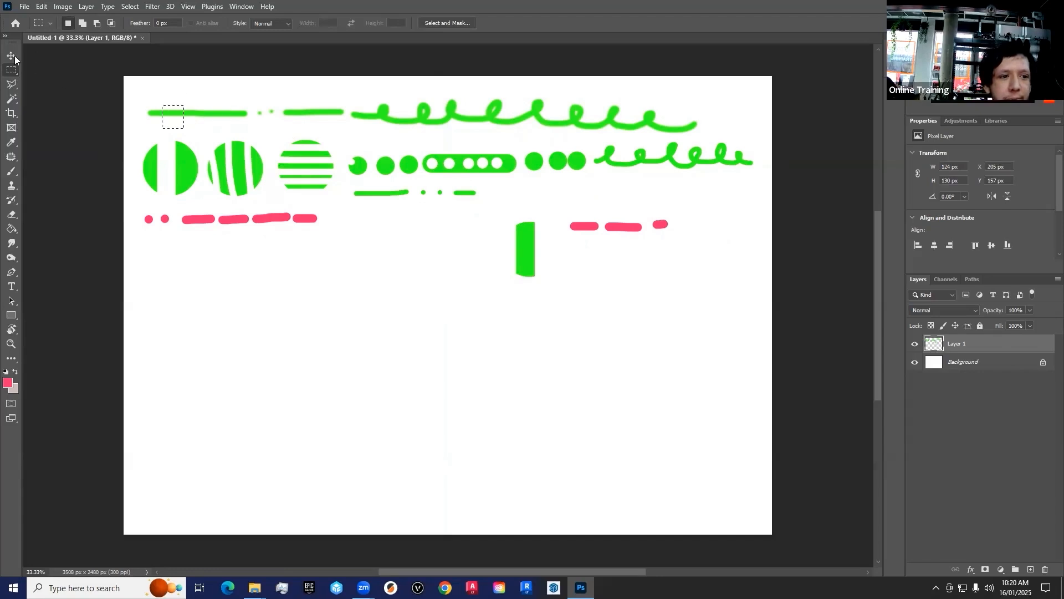
key("v")
left_click_drag(382, 196, 481, 232)
Step: Cut a small rectangle from the solid circle and a section of the small dots, move both beside the green strip and deselect
left_click(11, 70)
mouse_move(186, 158)
left_mouse_down()
mouse_move(195, 173)
mouse_move(501, 227)
mouse_move(545, 222)
left_mouse_up()
key("v")
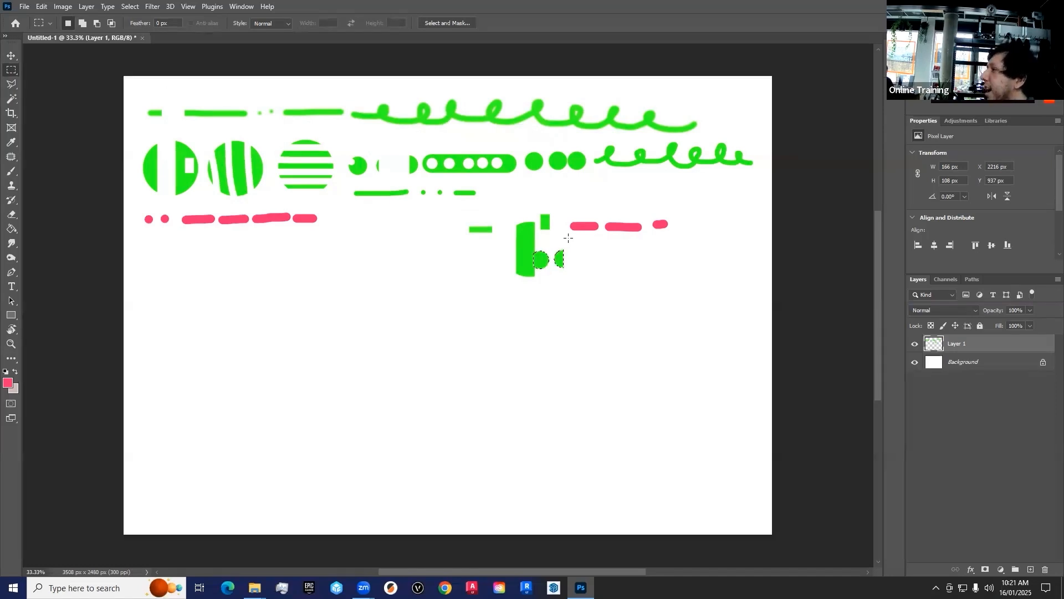
left_click(581, 237)
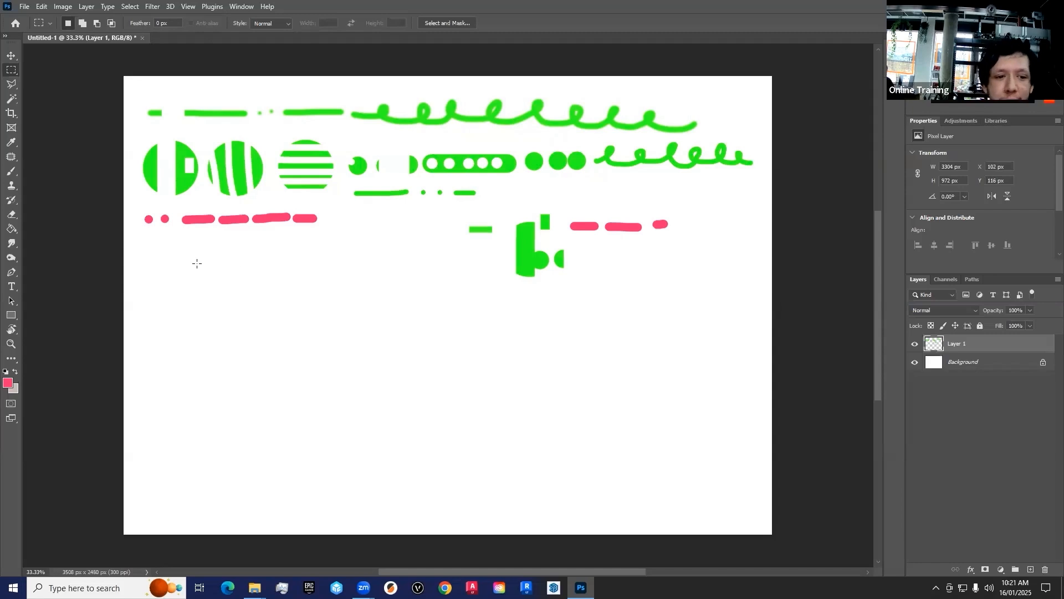
Step: Draw a rectangular selection about 1062 × 537 px in the empty area below the pink dashes and add a new layer
left_click_drag(153, 254, 304, 328)
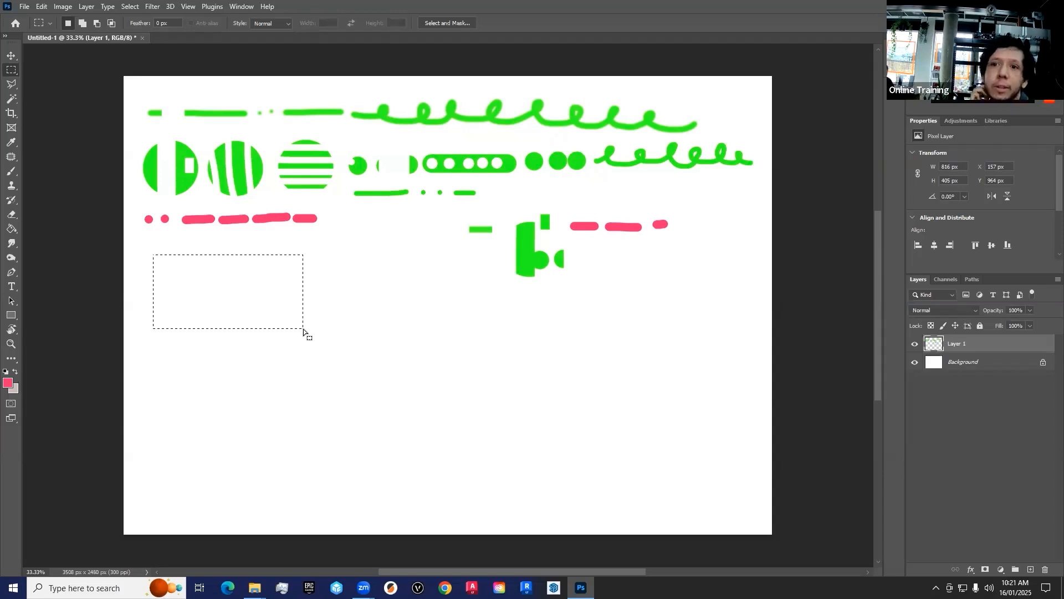
left_click_drag(156, 240, 352, 337)
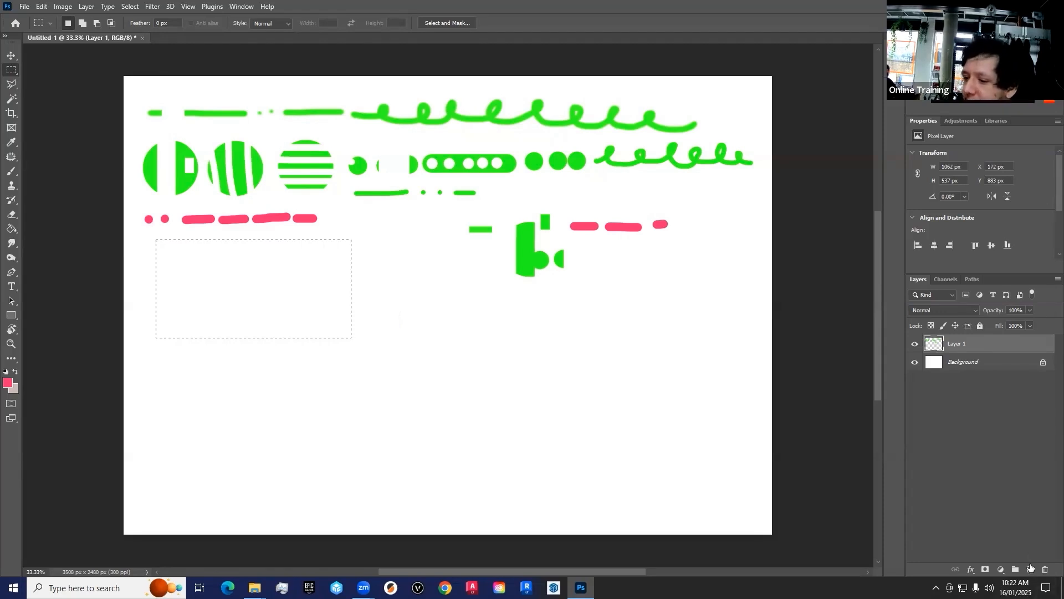
left_click(1031, 570)
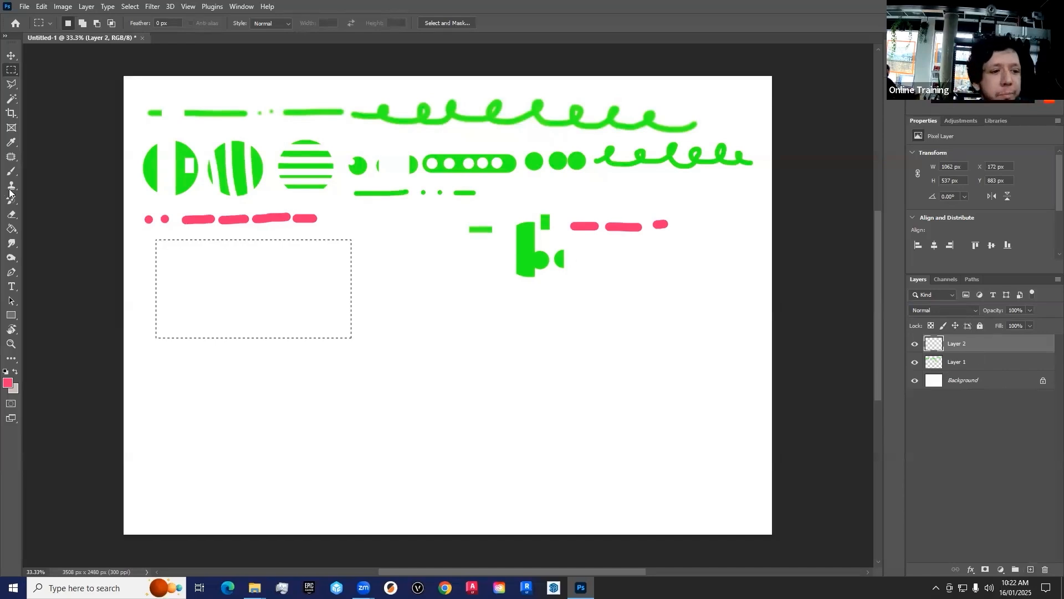
Step: Switch to the Brush tool and change the foreground color from the palette to a bright blue
left_click(12, 172)
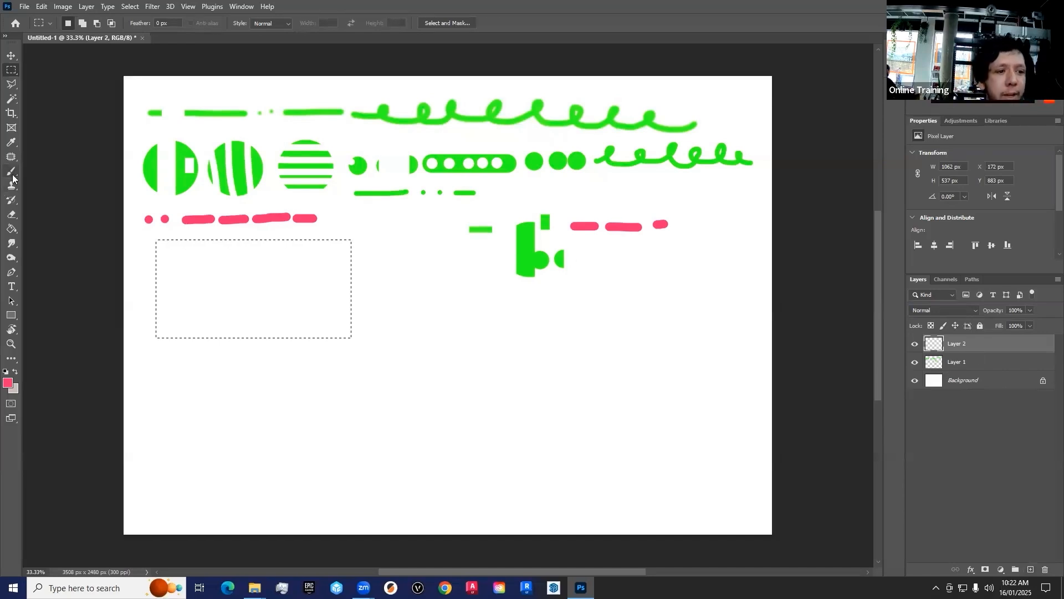
left_click(9, 382)
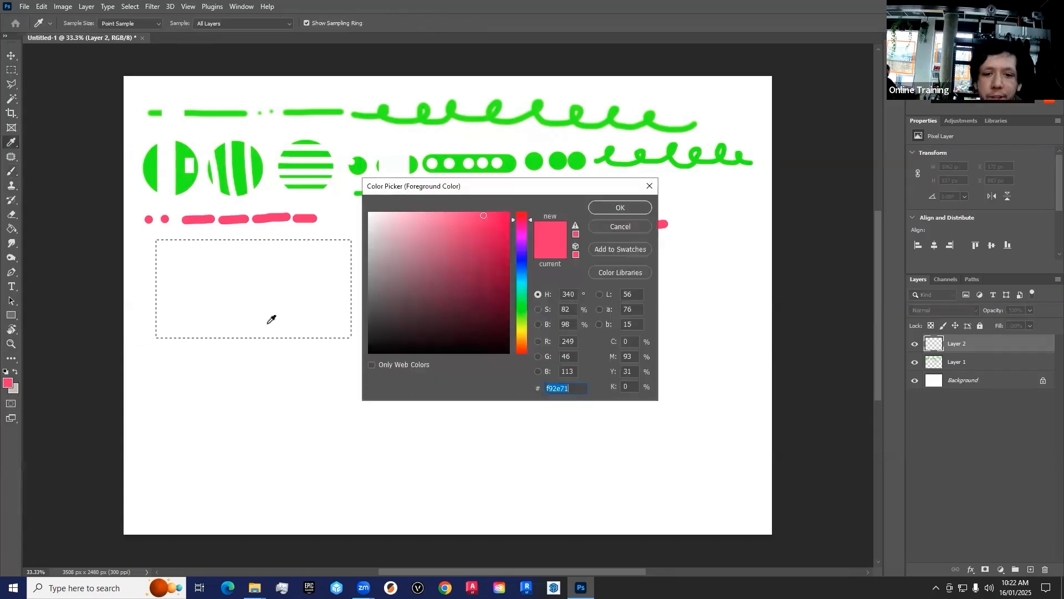
left_click(521, 266)
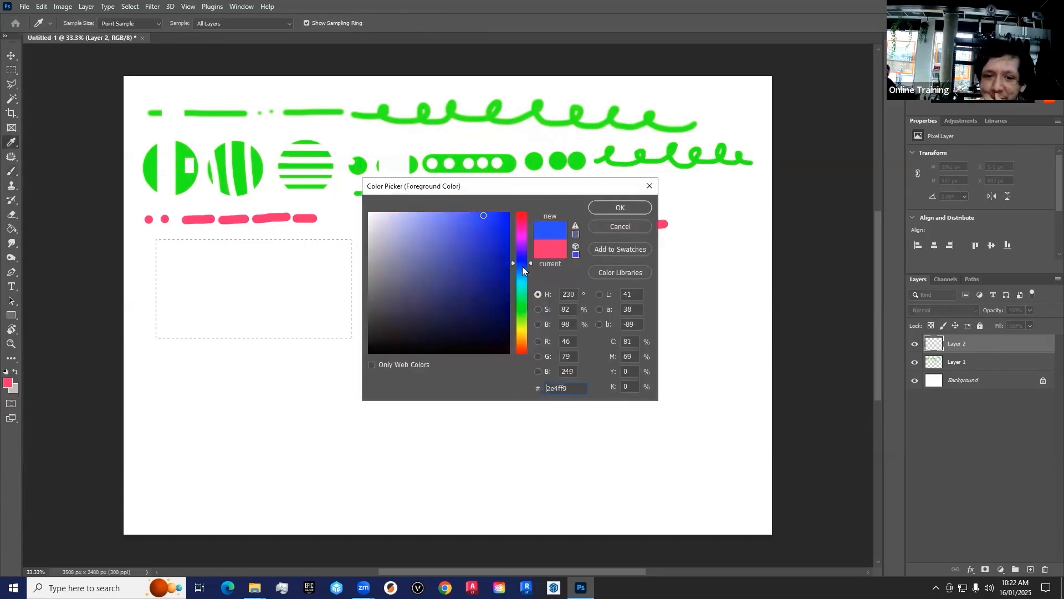
left_click(621, 207)
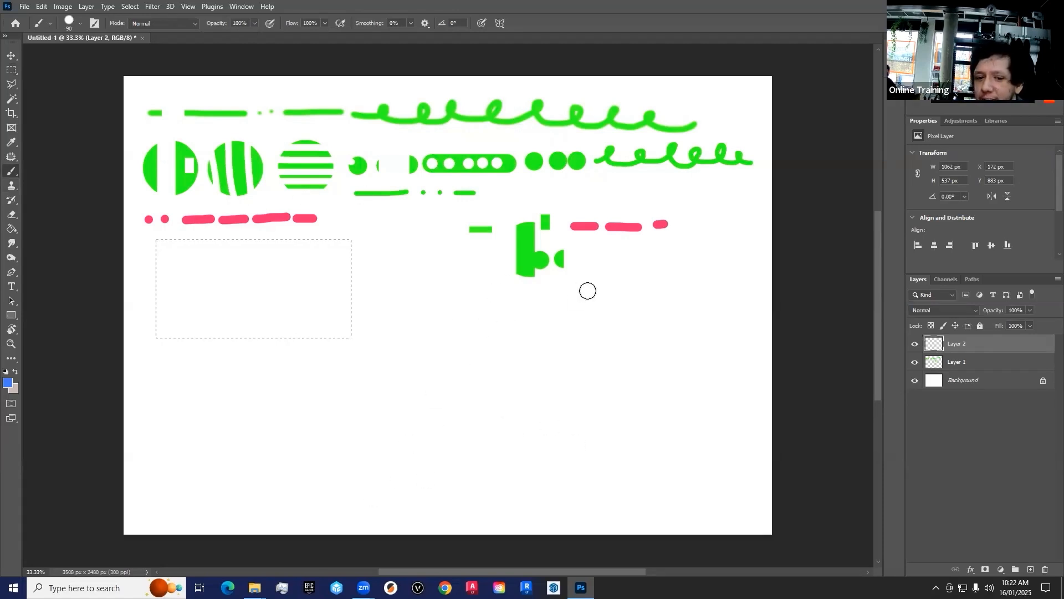
Step: Fill the rectangular selection below the pink dashes with blue brush strokes, enlarging the brush to cover the remaining gaps
left_click_drag(319, 228, 315, 344)
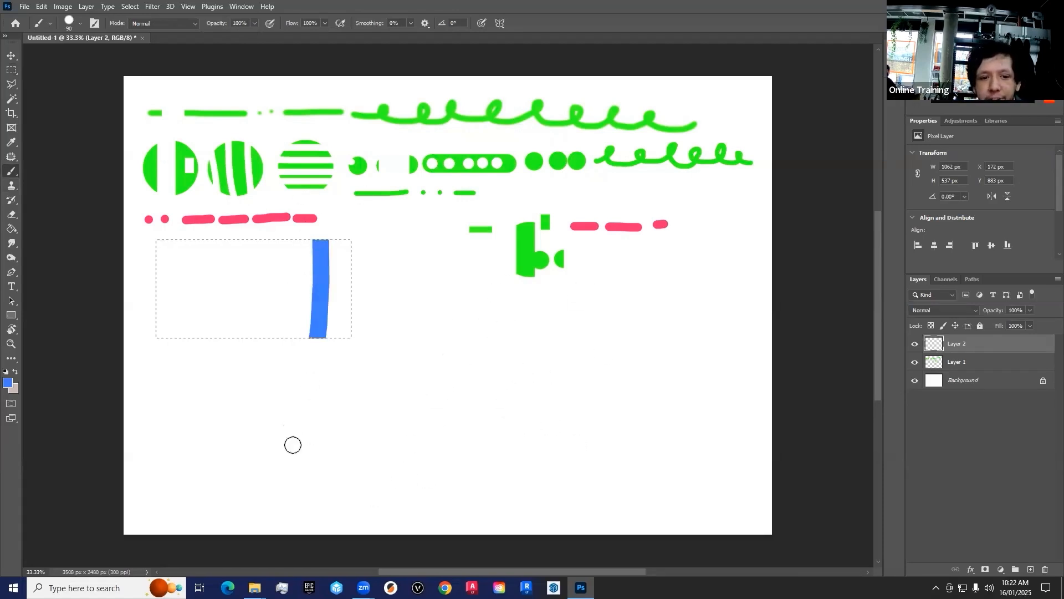
left_click_drag(294, 421, 300, 230)
mouse_move(135, 283)
left_mouse_down()
mouse_move(498, 296)
mouse_move(139, 303)
left_mouse_up()
left_click_drag(279, 410, 252, 210)
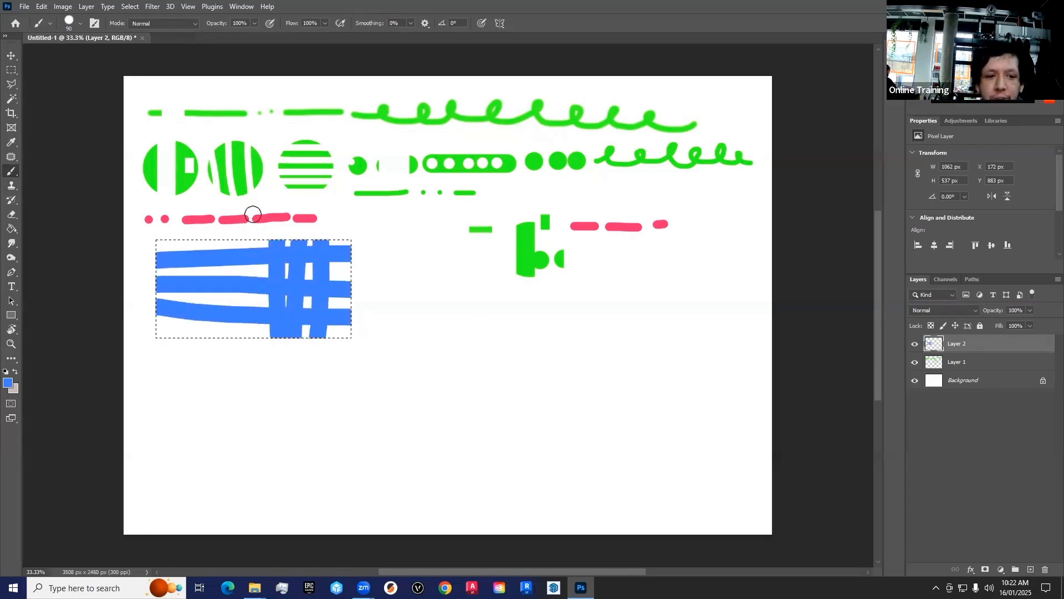
left_click_drag(233, 407, 223, 226)
mouse_move(207, 425)
left_mouse_down()
mouse_move(203, 229)
mouse_move(200, 395)
left_mouse_up()
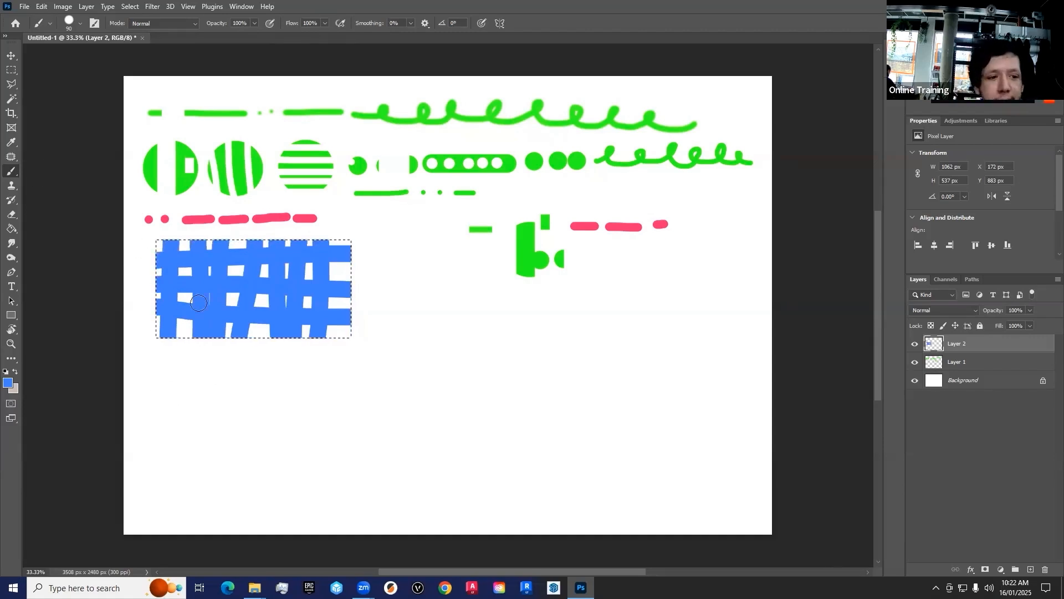
mouse_move(290, 273)
left_mouse_down()
mouse_move(389, 265)
mouse_move(303, 322)
left_mouse_up()
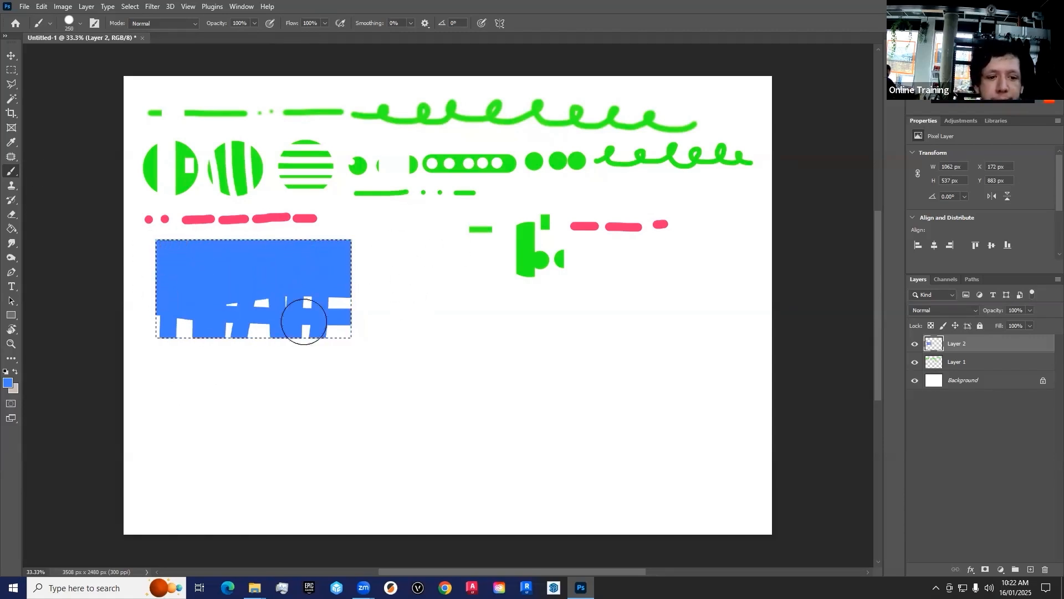
Step: Draw a rectangular selection about 670 × 744 px beside the blue rectangle, paint blue circles of various brush sizes inside it, and deselect
left_click(14, 70)
left_click_drag(370, 266, 492, 401)
left_click(11, 171)
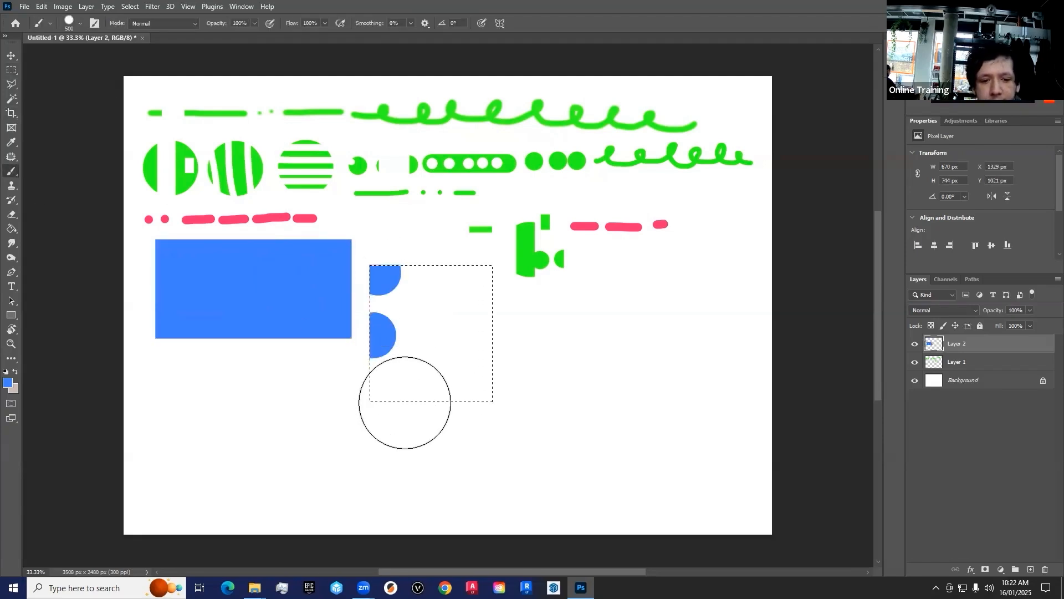
left_click(404, 402)
key("bracketleft")
key("bracketleft")
key("bracketleft")
key("bracketleft")
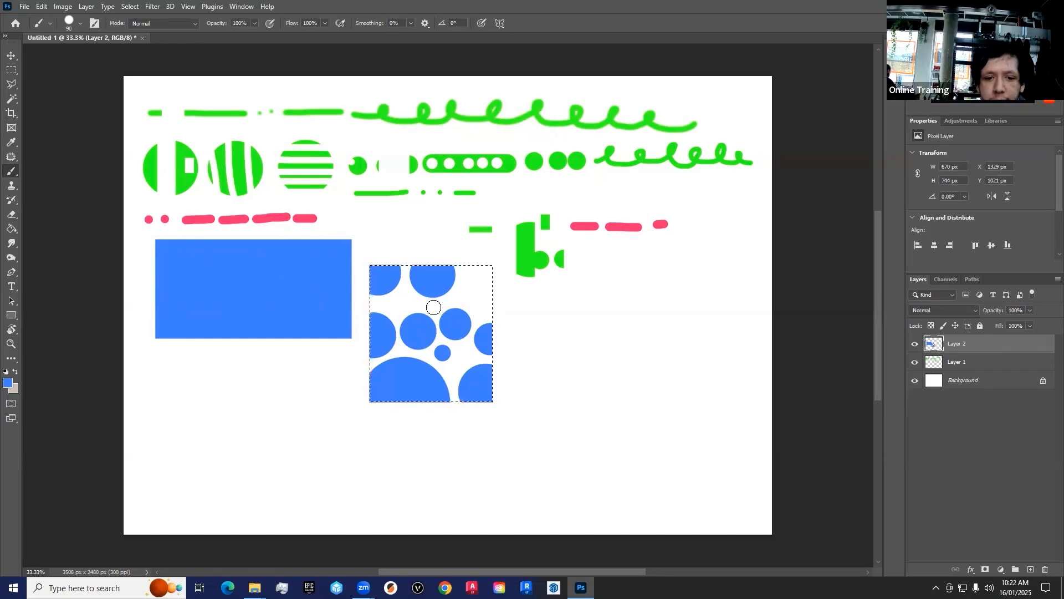
key("bracketright")
key("bracketright")
left_click(494, 281)
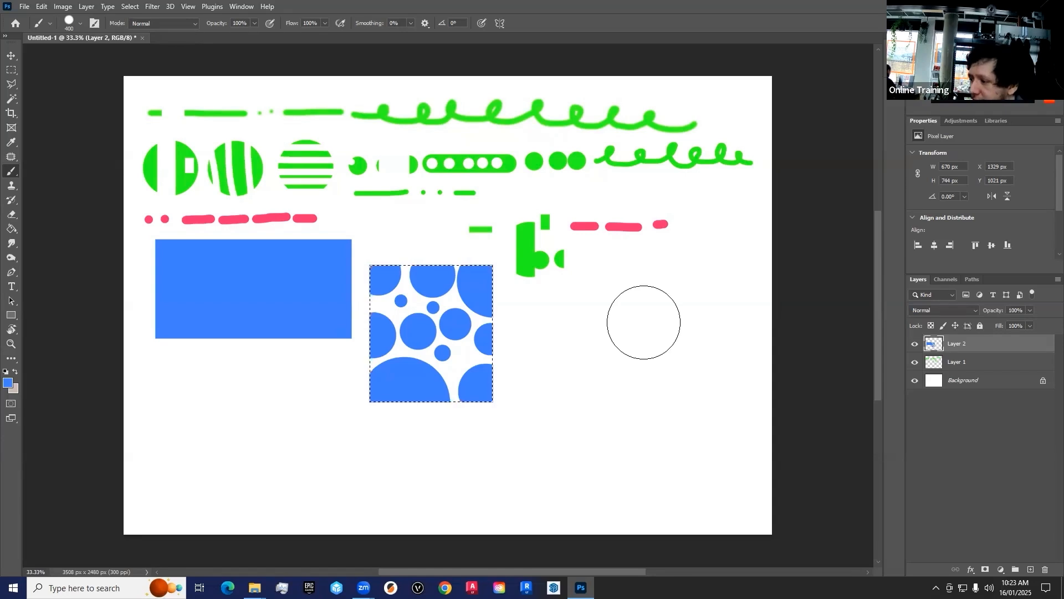
key("ctrl+d")
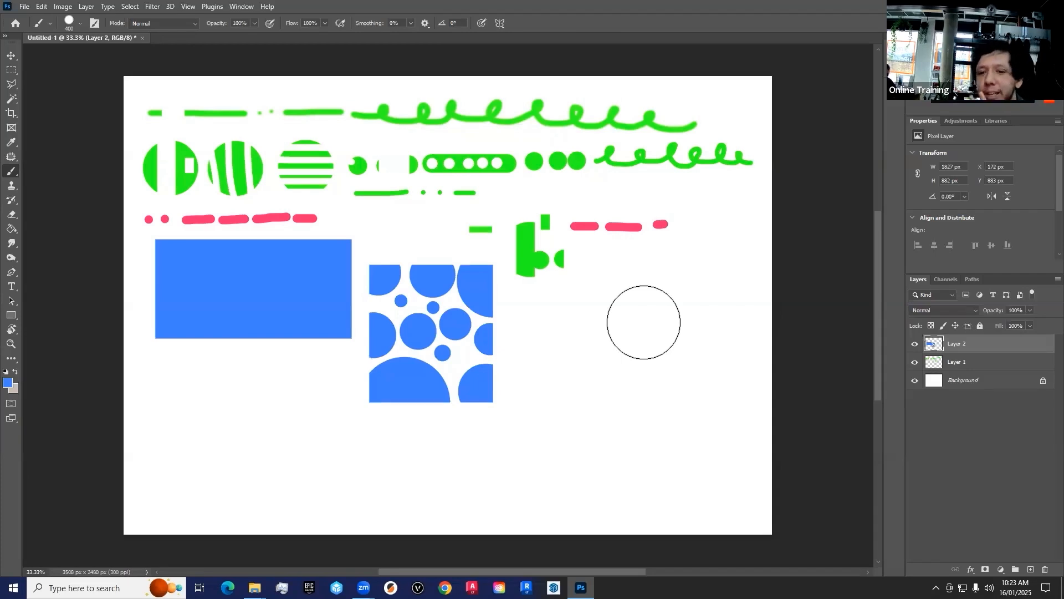
Step: Draw a square selection about 357 × 357 px below the relocated green pieces, fill it with blue using the brush, and deselect
key("m")
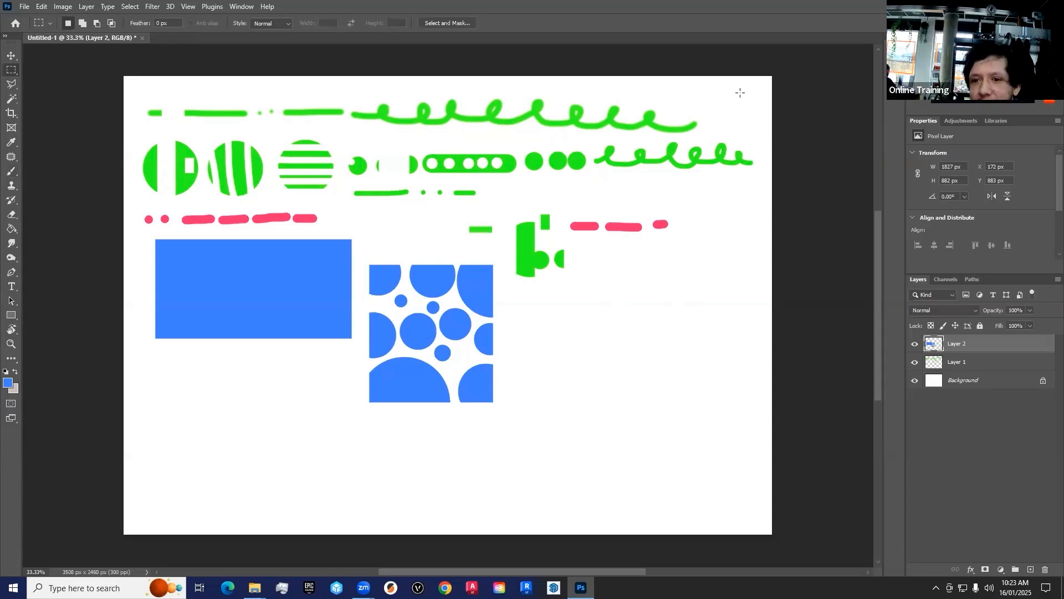
left_click_drag(740, 92, 743, 95)
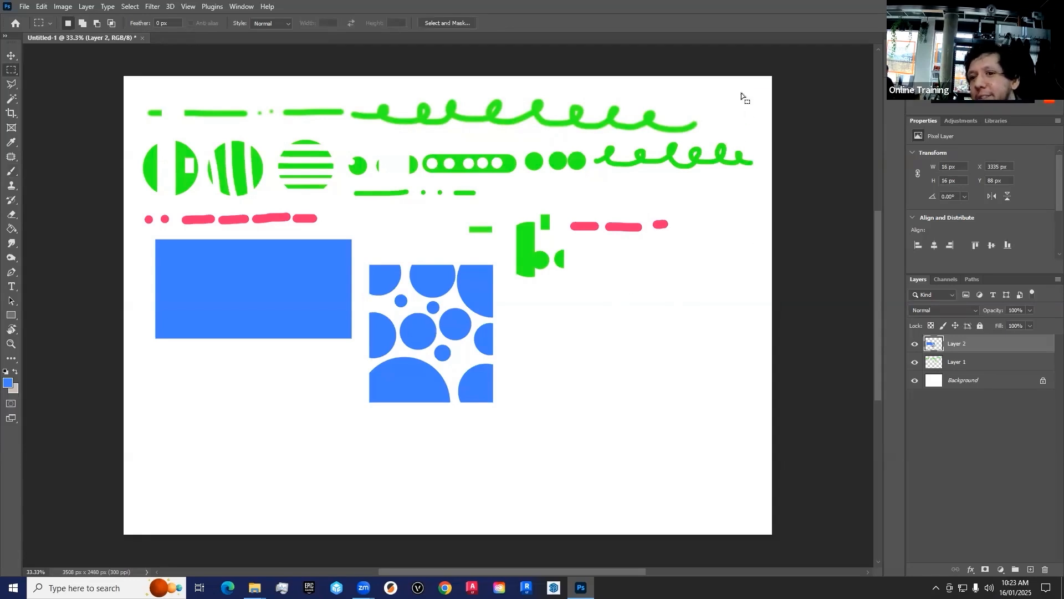
left_click(699, 313)
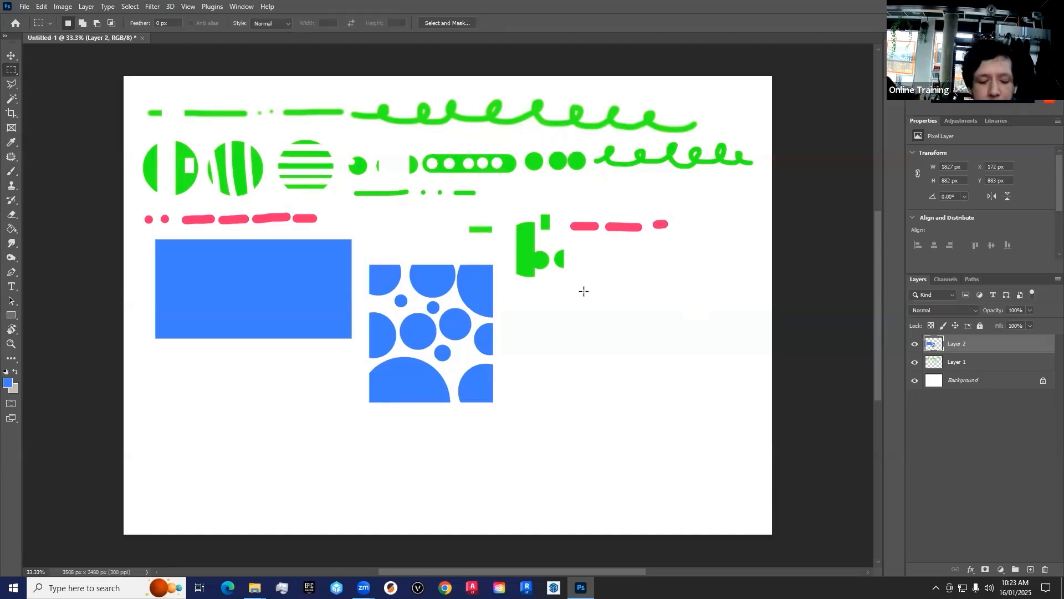
left_click_drag(522, 288, 643, 332)
left_click_drag(573, 315, 557, 321)
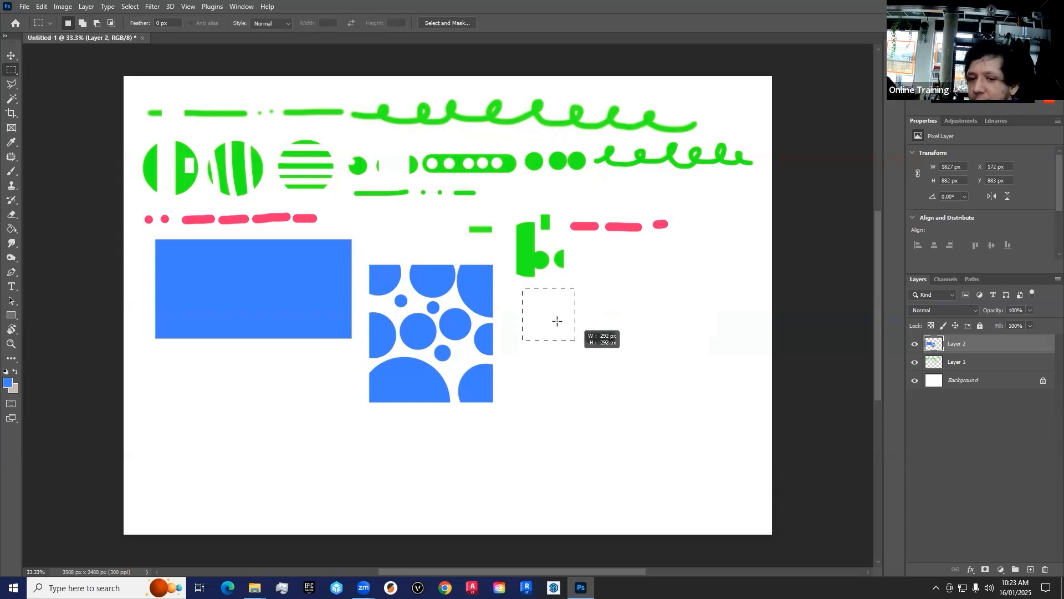
left_click_drag(597, 375, 562, 322)
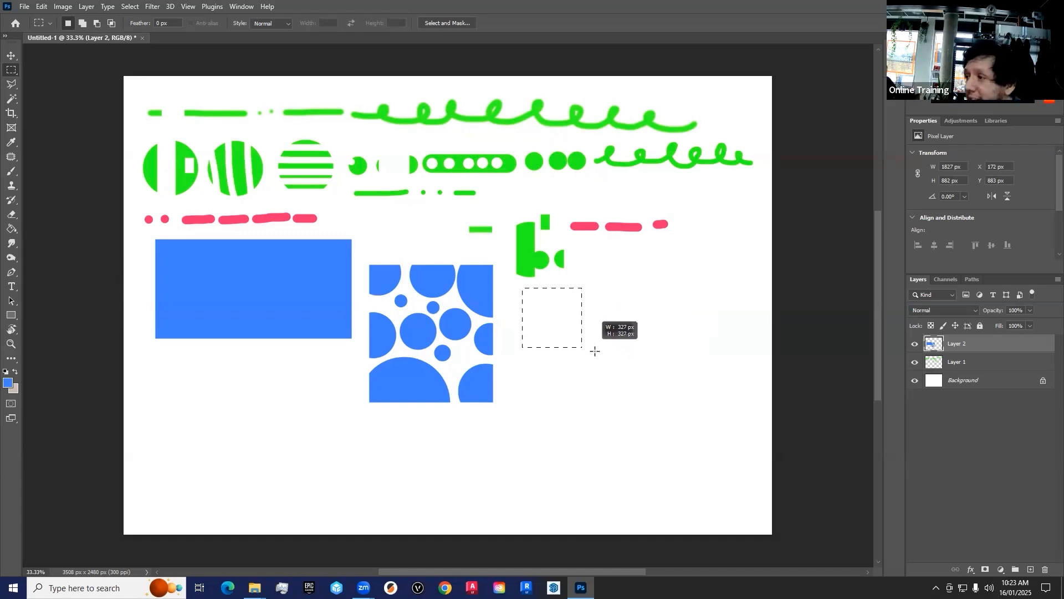
left_click_drag(598, 354, 598, 353)
key("b")
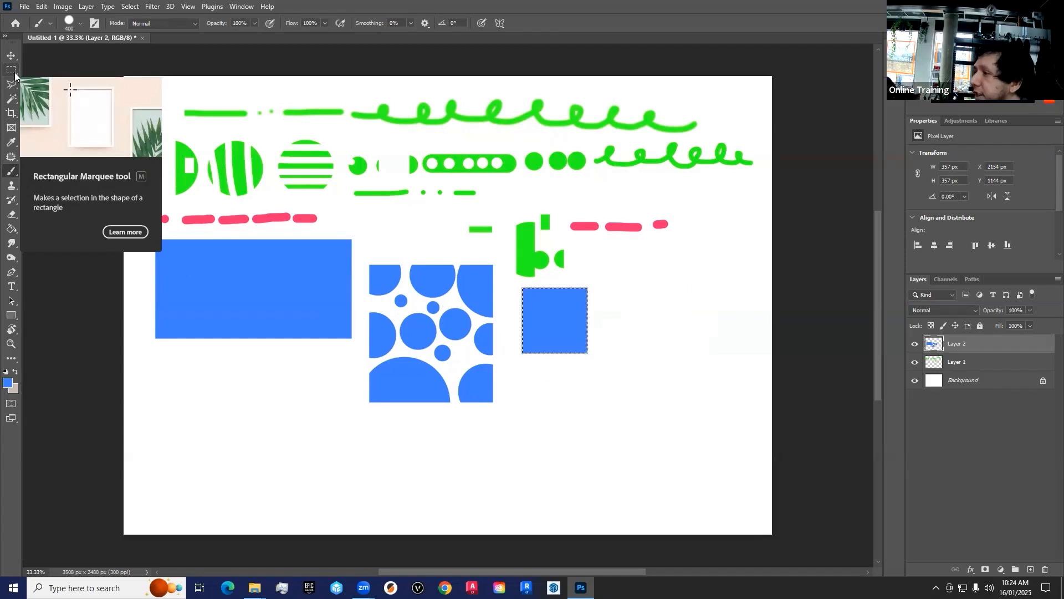
key("ctrl+d")
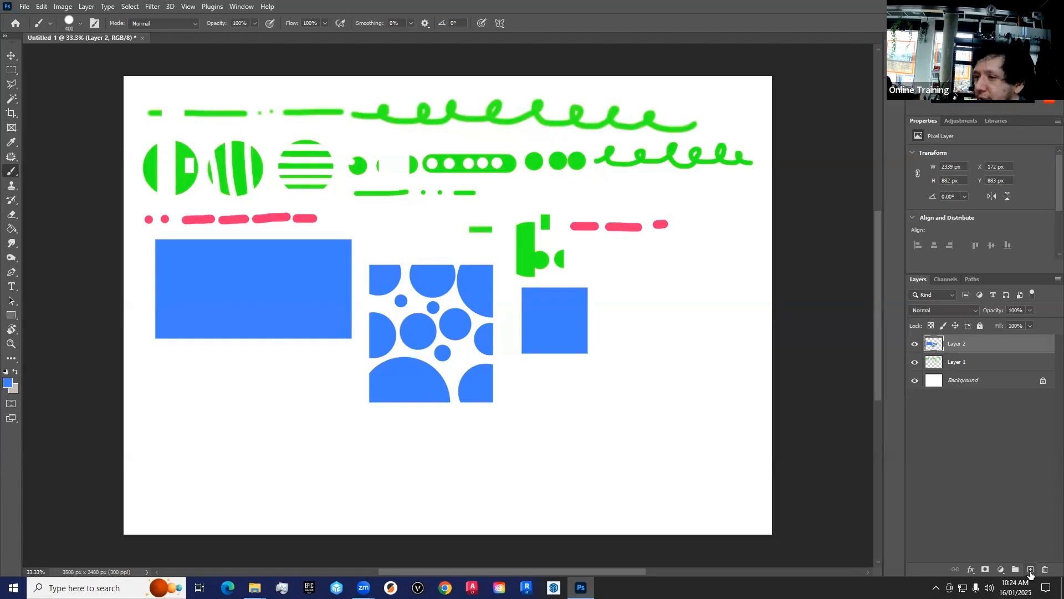
Step: Add a new layer and set the foreground color to yellow f8ff35
left_click(1031, 569)
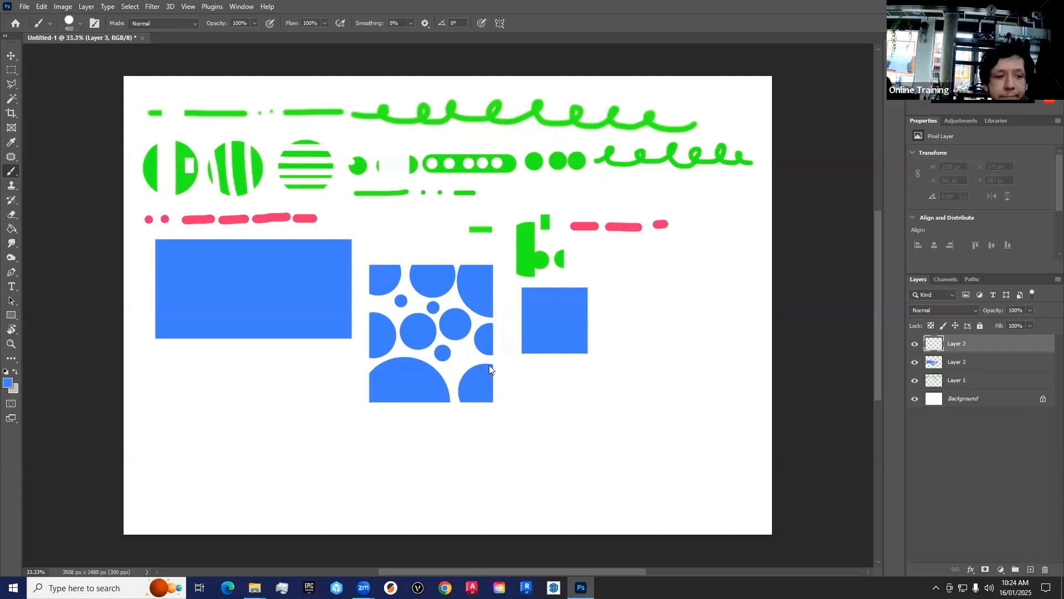
left_click(7, 383)
left_click_drag(518, 321, 520, 329)
left_click(480, 212)
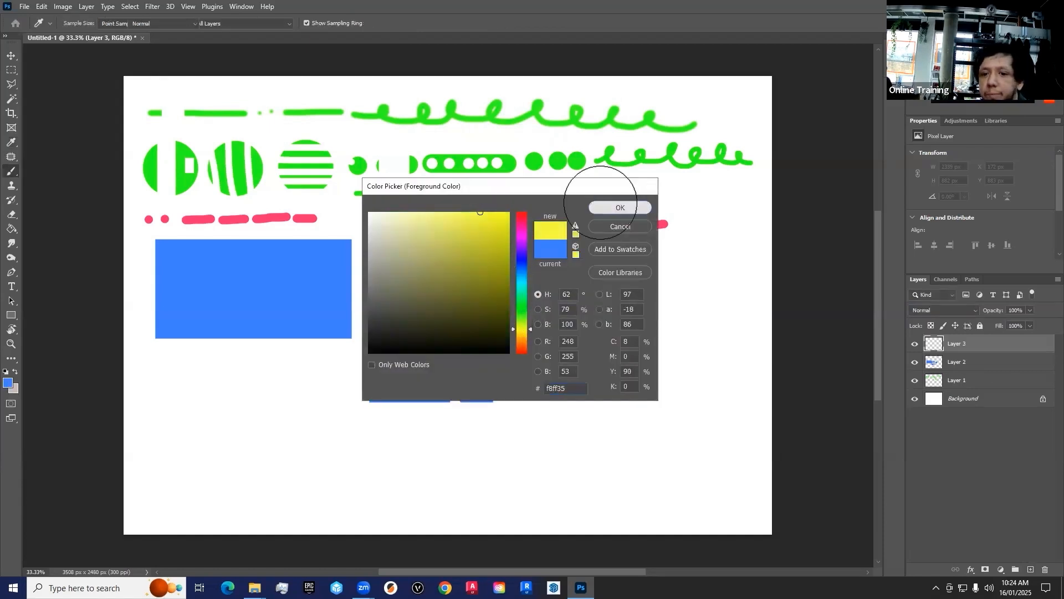
left_click(604, 208)
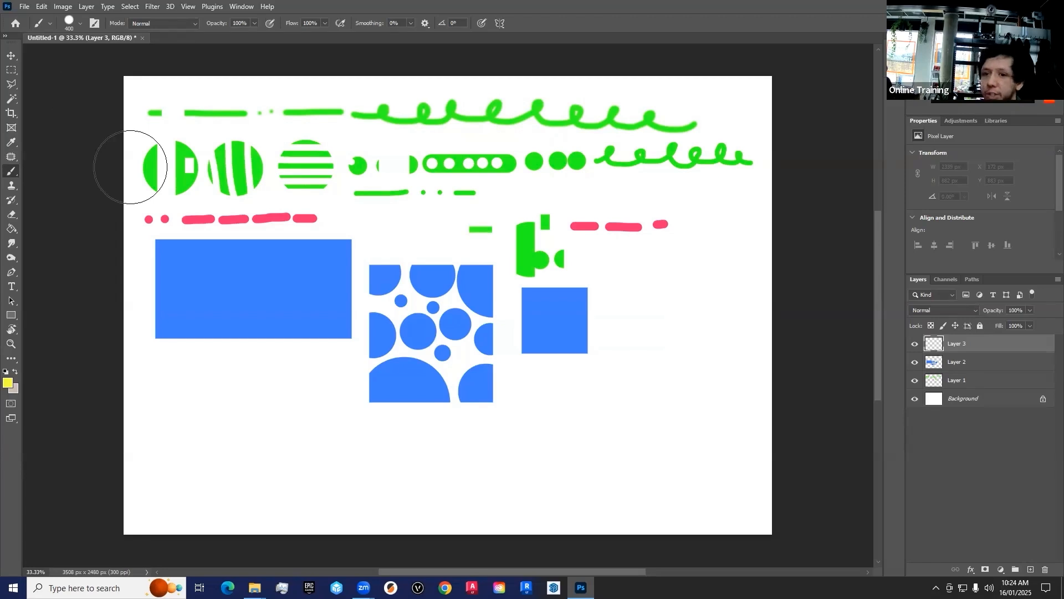
Step: Draw a tall elliptical selection about 313 × 664 px below the blue rectangle with the Elliptical Marquee tool
left_click(12, 71)
right_click(12, 73)
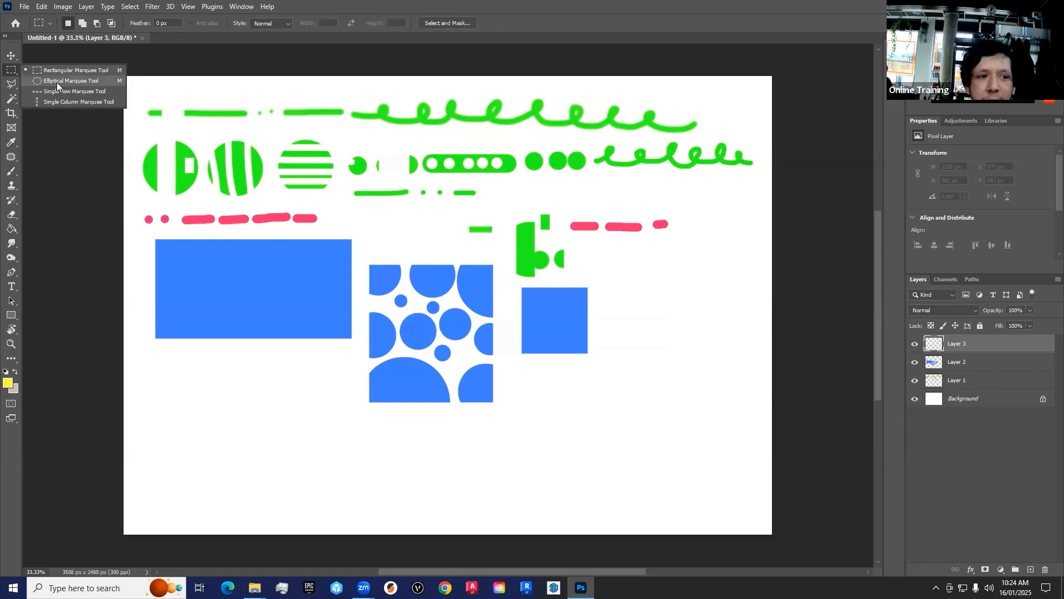
left_click(57, 82)
right_click(12, 70)
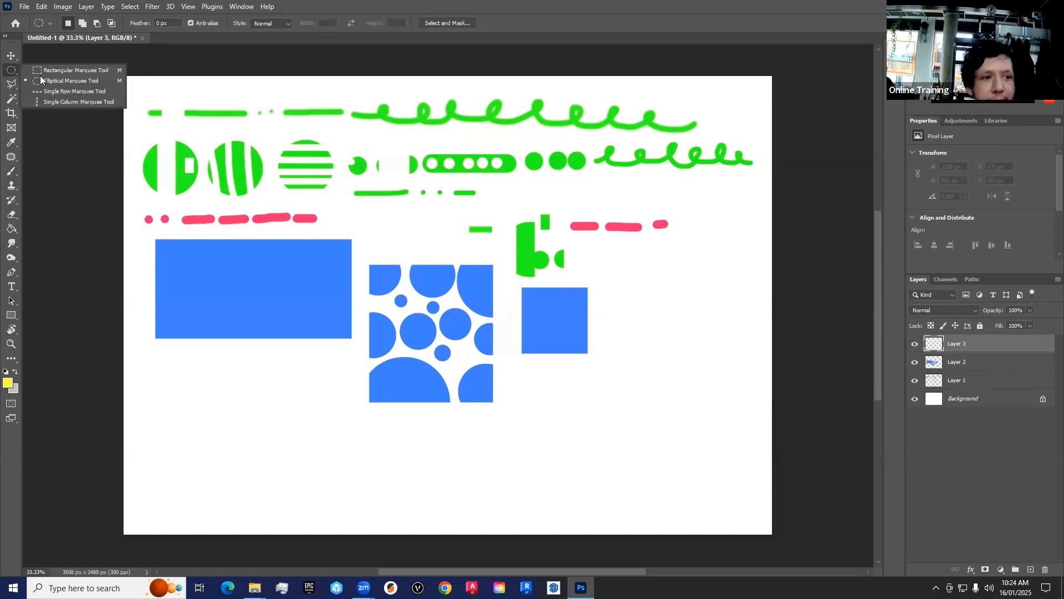
left_click(41, 81)
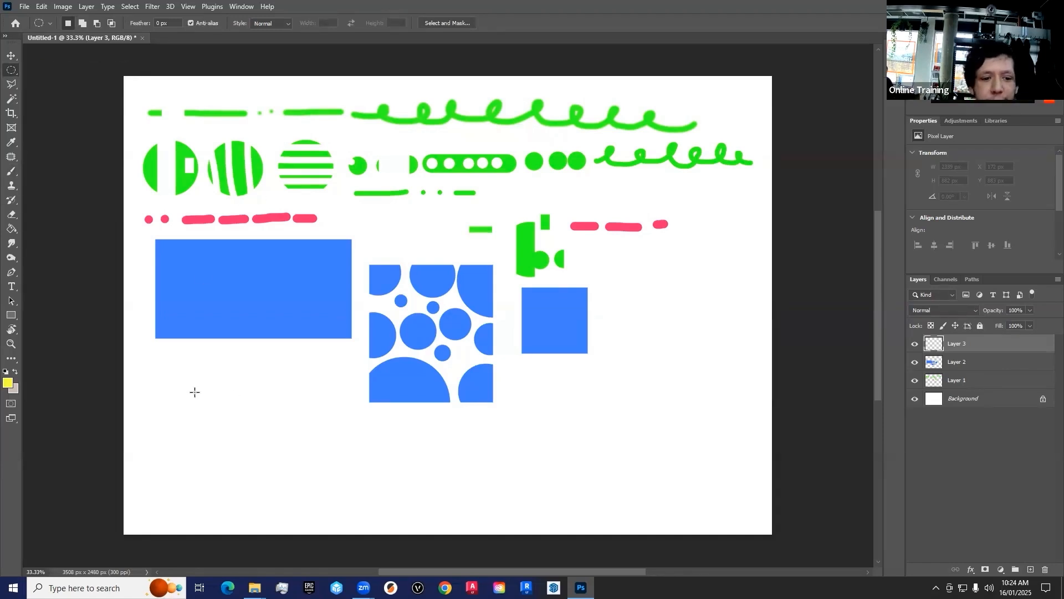
left_click_drag(165, 366, 223, 487)
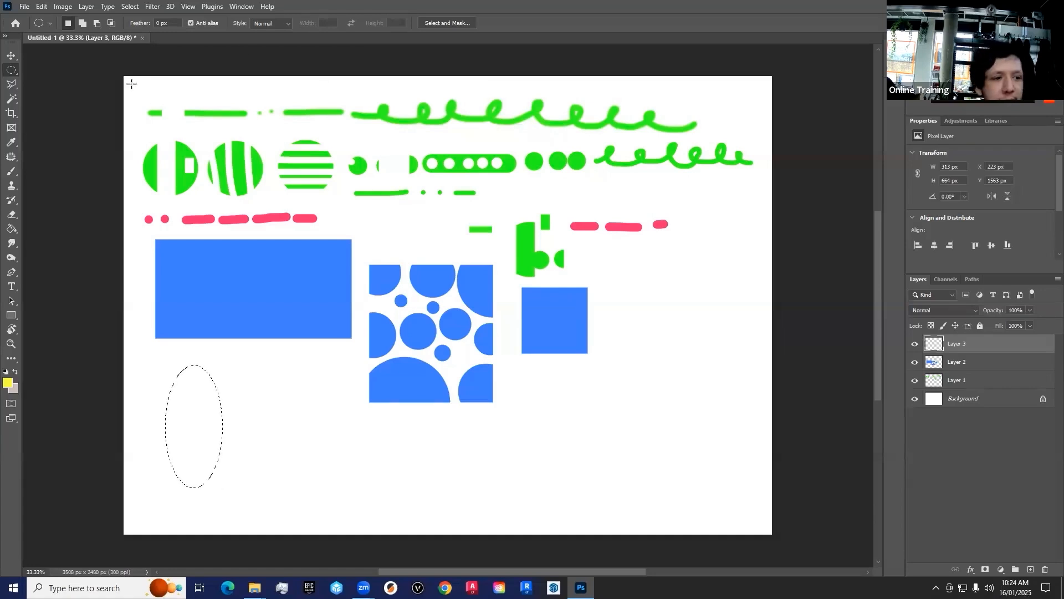
Step: Paint horizontal yellow bands across the tall elliptical selection with a smaller brush of 150 px
left_click(11, 174)
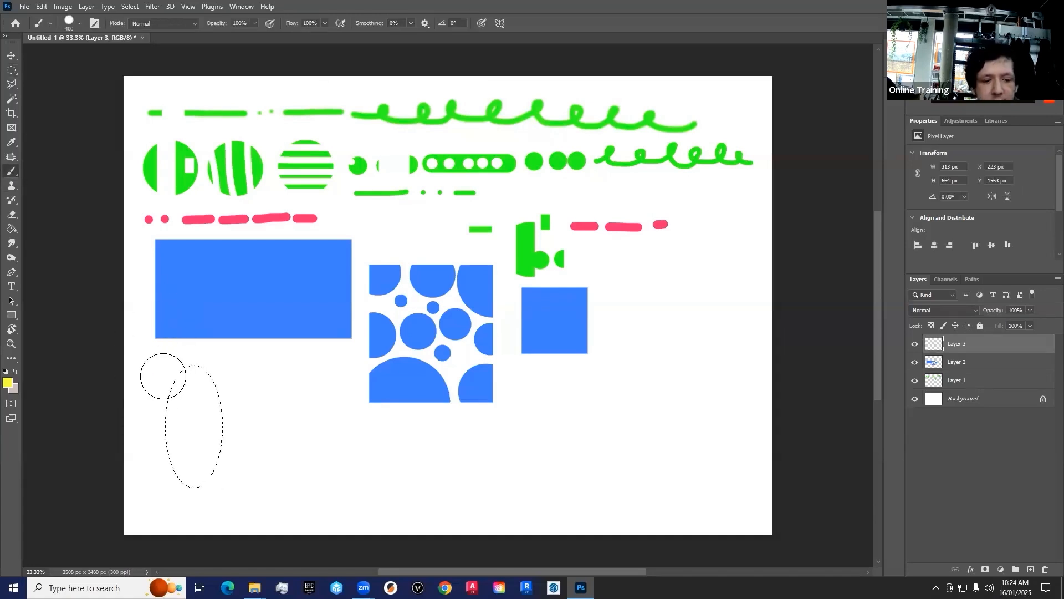
left_click_drag(236, 372, 164, 394)
mouse_move(259, 410)
left_mouse_down()
mouse_move(157, 437)
mouse_move(201, 442)
left_mouse_up()
left_click_drag(171, 473, 271, 479)
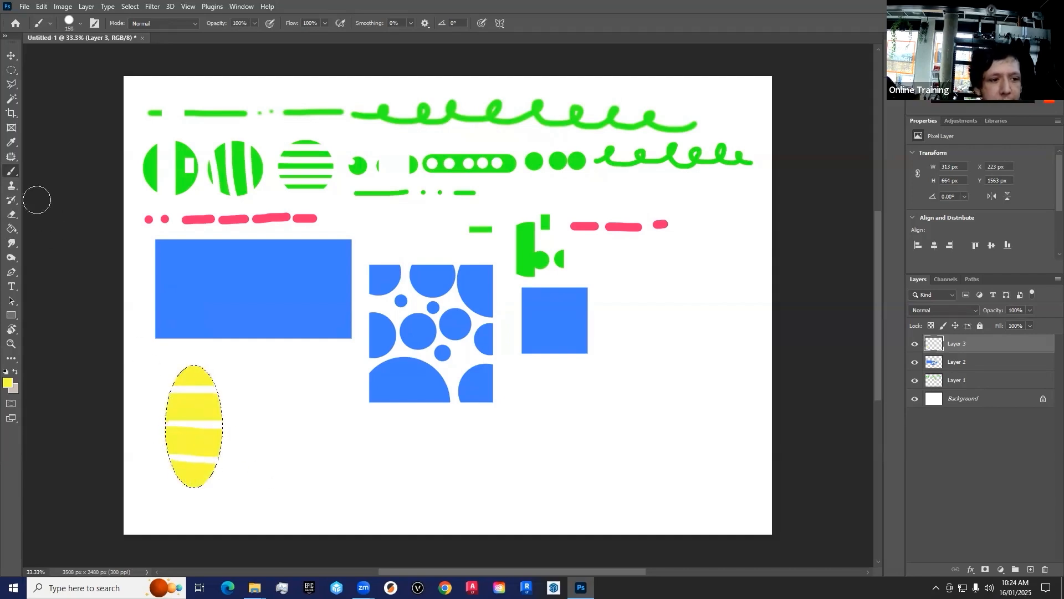
Step: Draw a wide elliptical selection about 348 × 226 px beside the striped yellow ellipse and fill it with yellow brush strokes
left_click(10, 70)
mouse_move(296, 363)
left_mouse_down()
mouse_move(231, 402)
mouse_move(274, 382)
left_mouse_up()
left_click(11, 170)
left_click(243, 379)
Step: Draw a circular selection about 474 × 474 px below the small yellow ellipse and fill it with yellow brush strokes
left_click(10, 70)
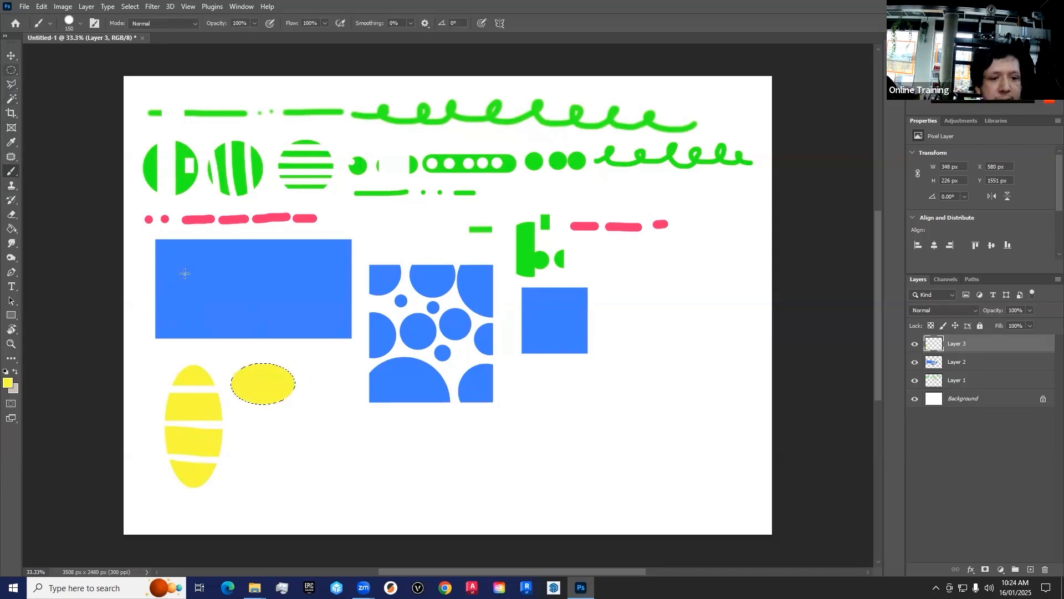
left_click(246, 433)
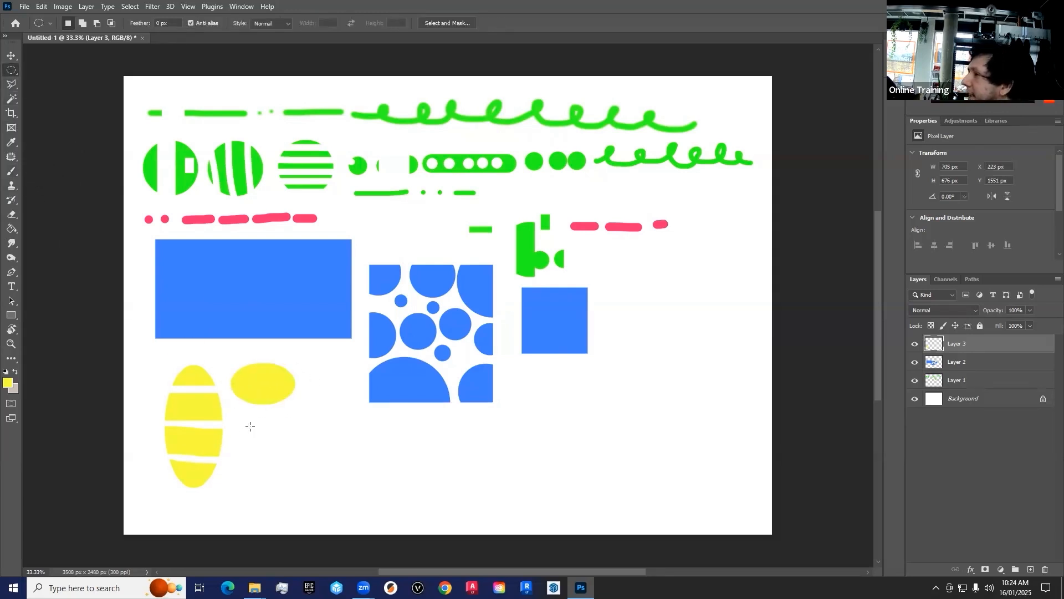
left_click_drag(320, 501, 340, 513)
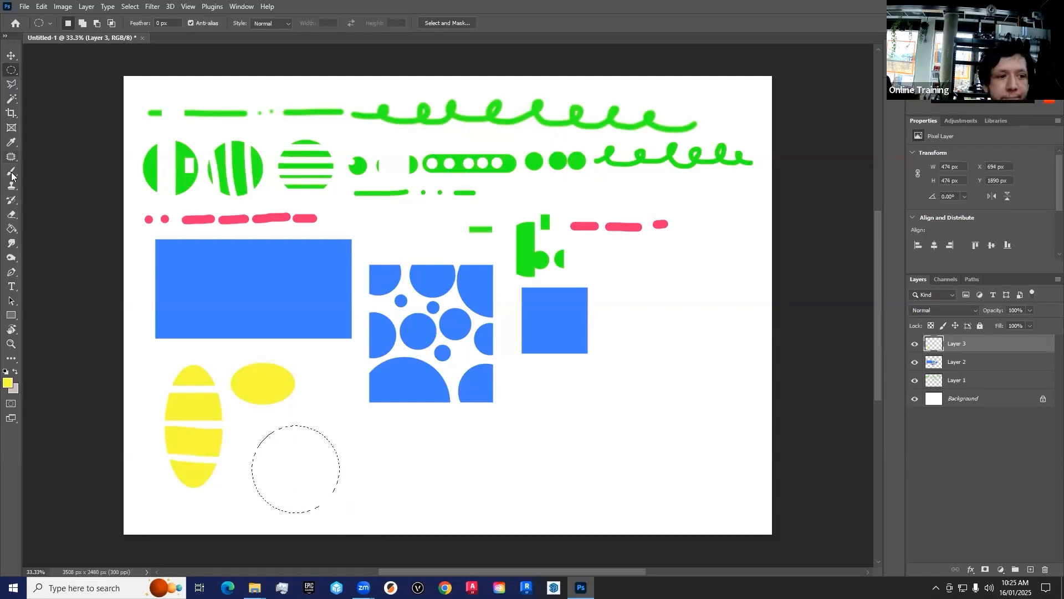
left_click(11, 176)
mouse_move(261, 430)
left_mouse_down()
mouse_move(385, 432)
mouse_move(249, 450)
mouse_move(411, 452)
mouse_move(251, 468)
mouse_move(391, 468)
mouse_move(248, 486)
mouse_move(400, 487)
mouse_move(261, 505)
mouse_move(412, 502)
left_mouse_up()
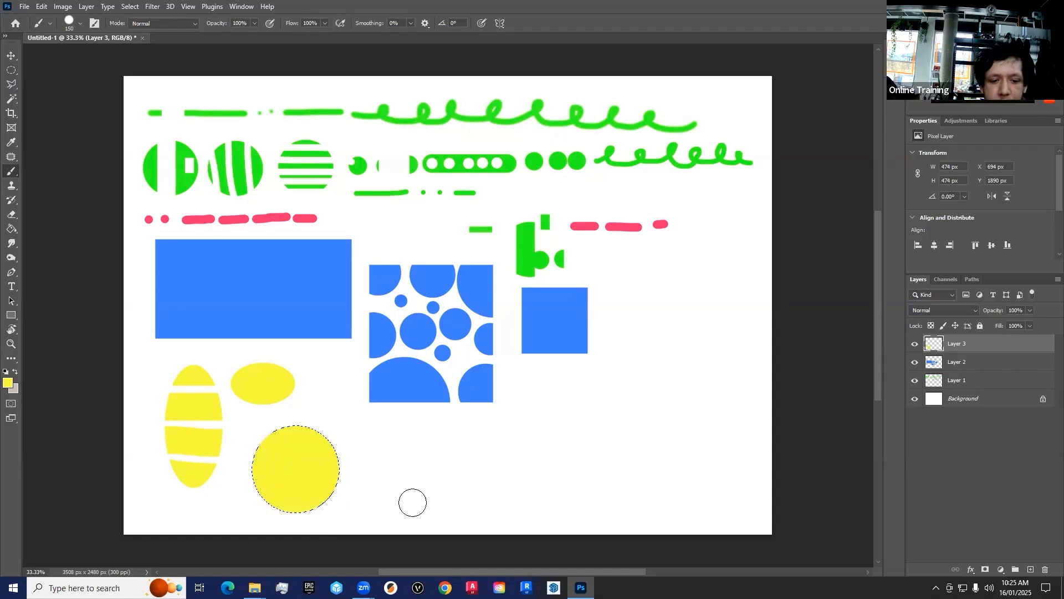
Step: Draw a thin elliptical selection about 97 × 316 px overlapping the yellow circle's upper edge and paint it yellow
key("m")
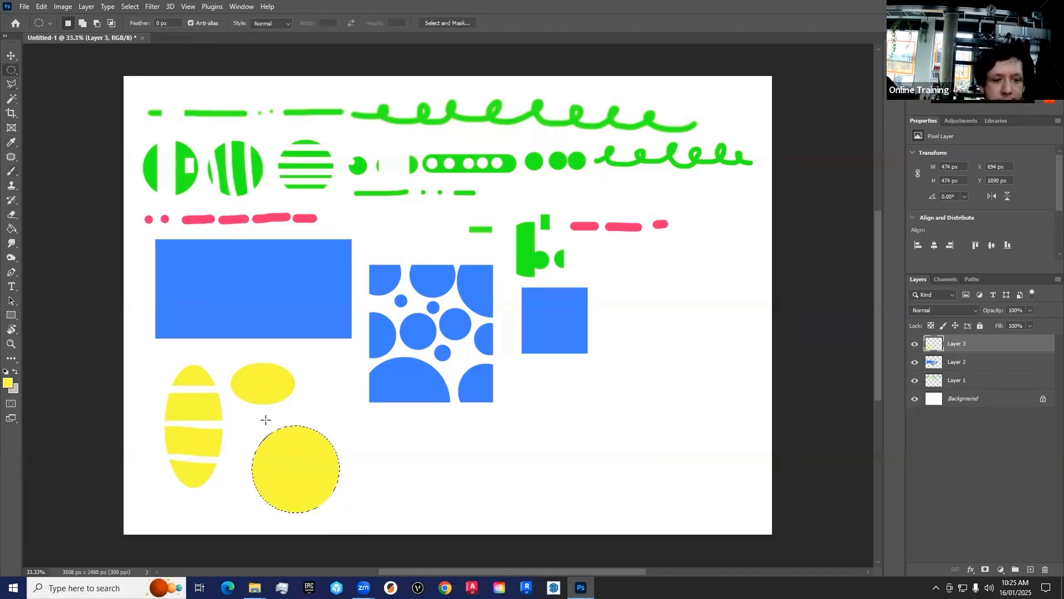
left_click_drag(265, 412, 284, 470)
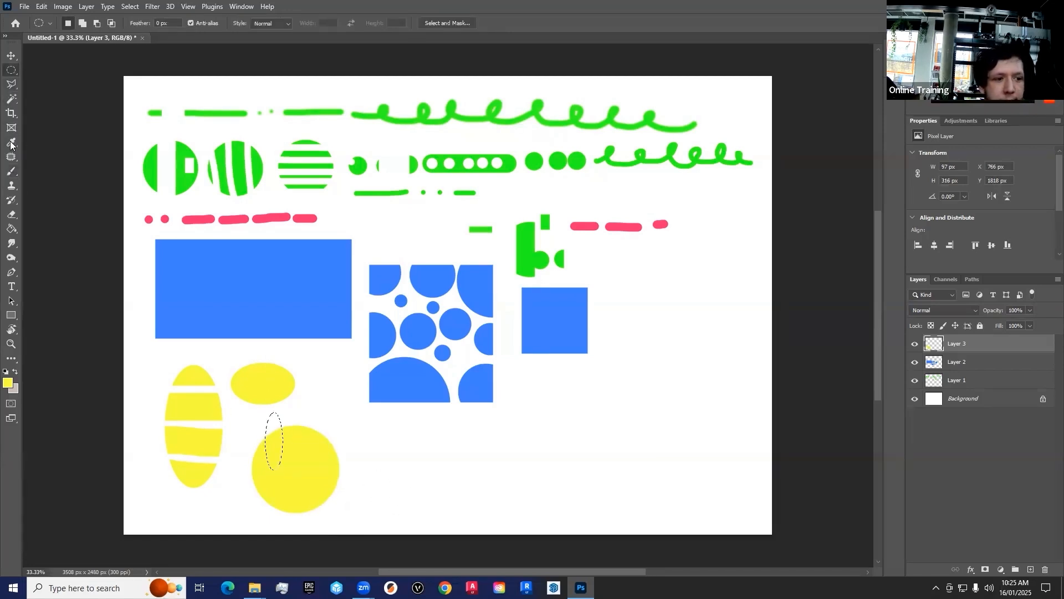
left_click(10, 176)
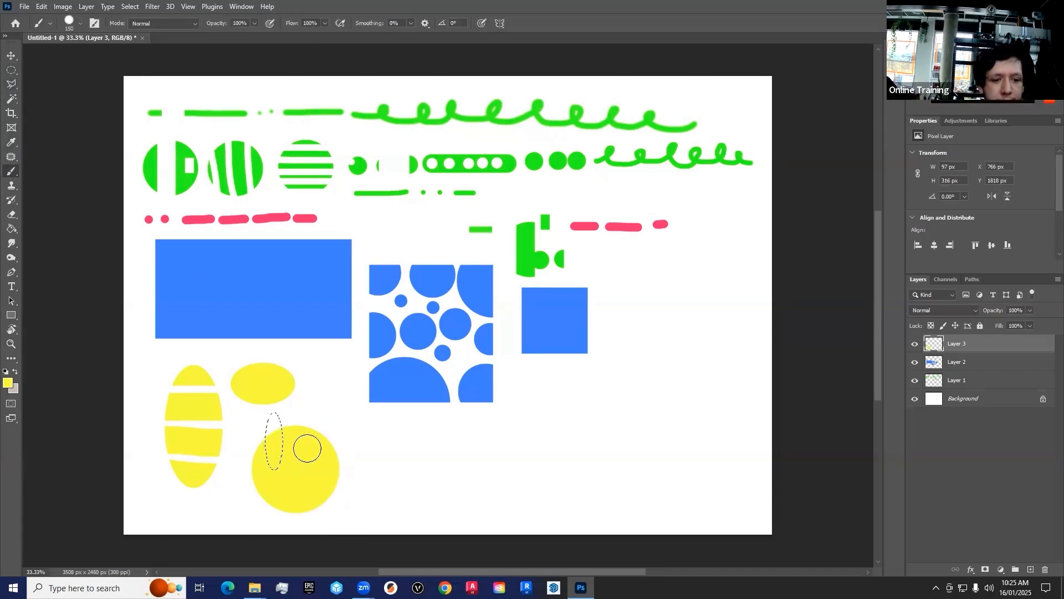
Step: Draw two more thin elliptical selections across the yellow circle's upper edge, the first about 127 × 331 px, paint each yellow and deselect
left_click(11, 71)
left_click_drag(292, 406, 315, 470)
left_click(11, 171)
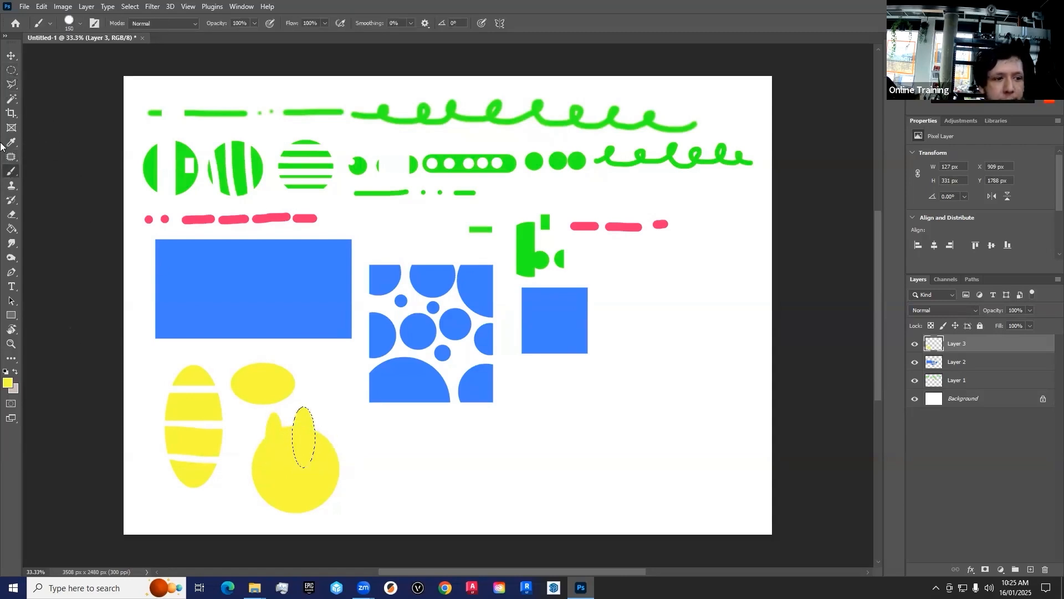
left_click(11, 71)
mouse_move(327, 408)
left_mouse_down()
mouse_move(320, 480)
mouse_move(324, 415)
left_mouse_up()
left_click(11, 171)
key("ctrl+d")
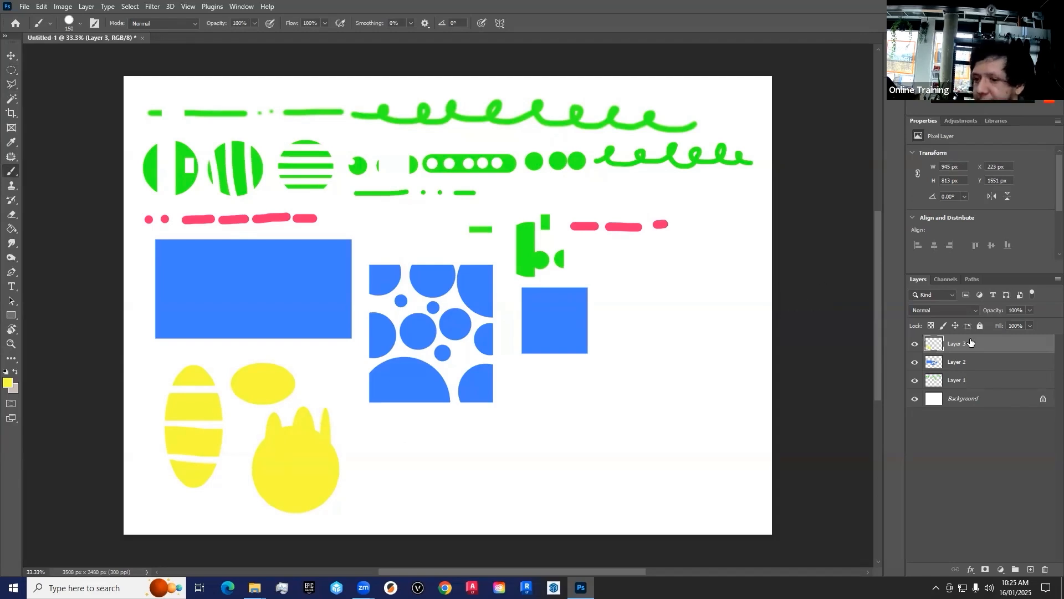
Step: Add a new layer above the yellow shapes and set the foreground color to orange (fa7d19)
left_click(1029, 568)
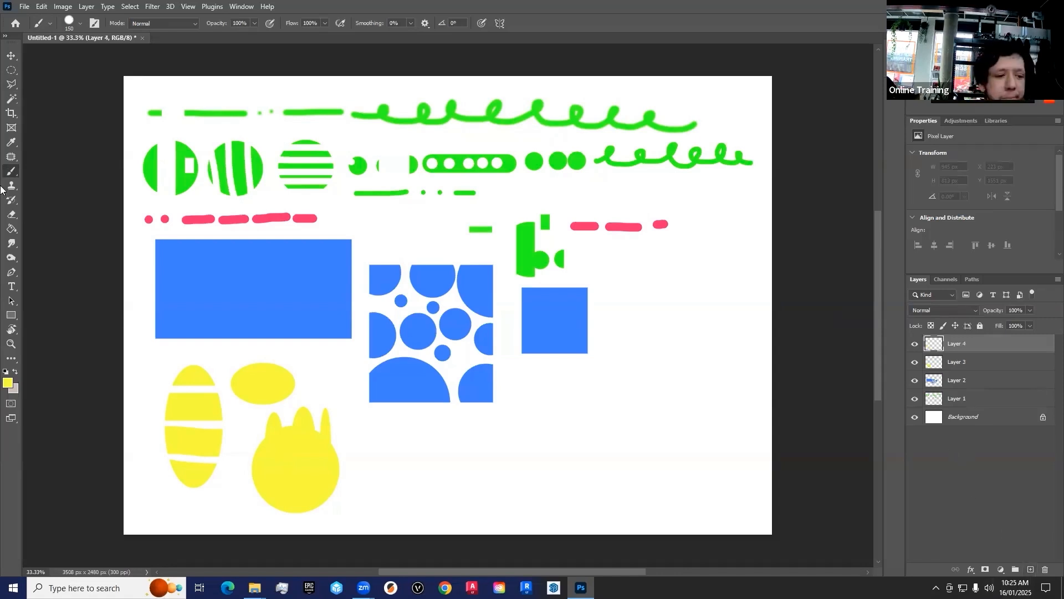
left_click(6, 382)
left_click_drag(522, 302, 524, 342)
left_click_drag(477, 212, 496, 215)
left_click(609, 205)
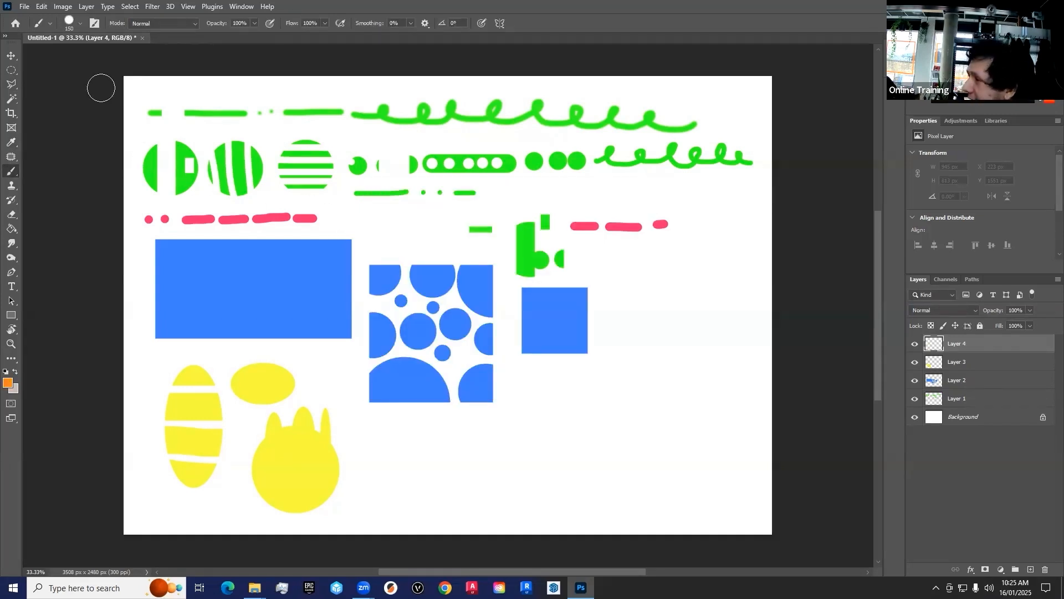
Step: Draw a freehand splat-shaped Lasso selection about 1081 × 1097 px overlapping the small blue square and fill it with orange brush strokes
left_click(11, 87)
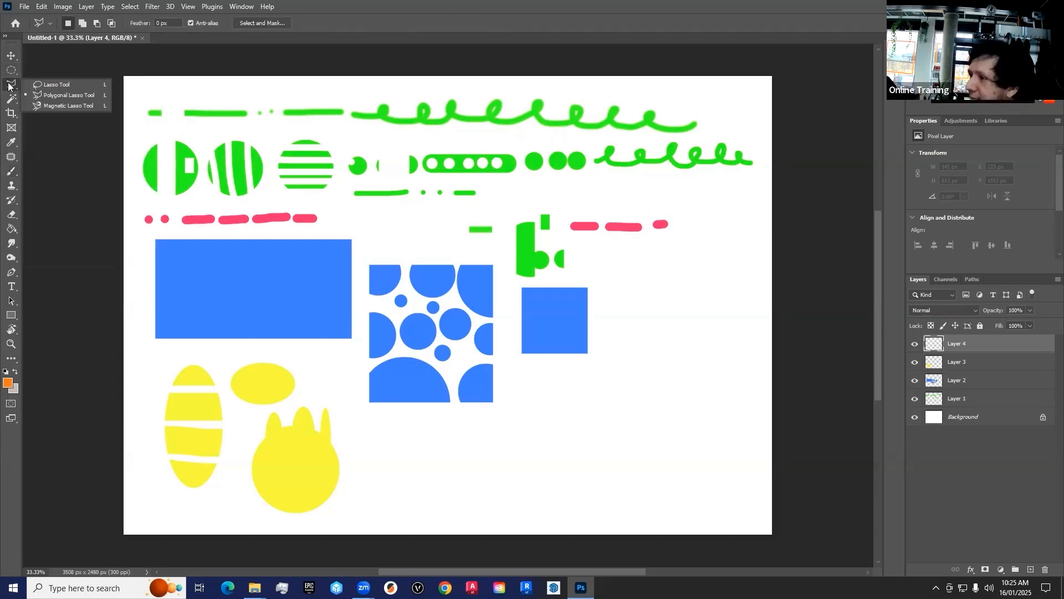
left_click(61, 86)
left_click_drag(622, 261, 695, 331)
mouse_move(688, 391)
left_mouse_down()
mouse_move(592, 397)
mouse_move(590, 366)
mouse_move(553, 339)
mouse_move(608, 300)
mouse_move(563, 257)
mouse_move(624, 268)
left_mouse_up()
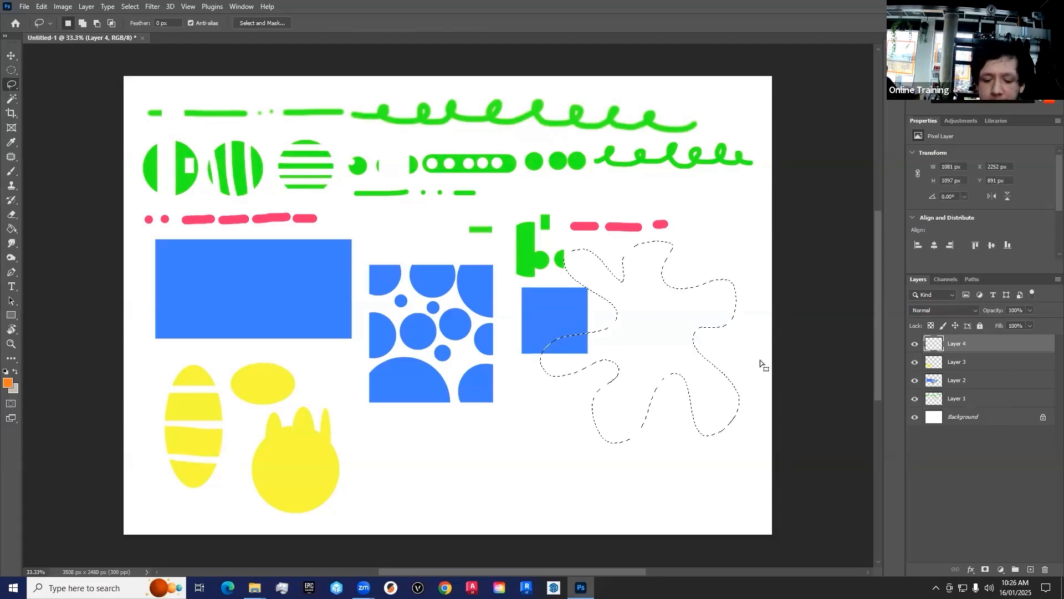
left_click(11, 170)
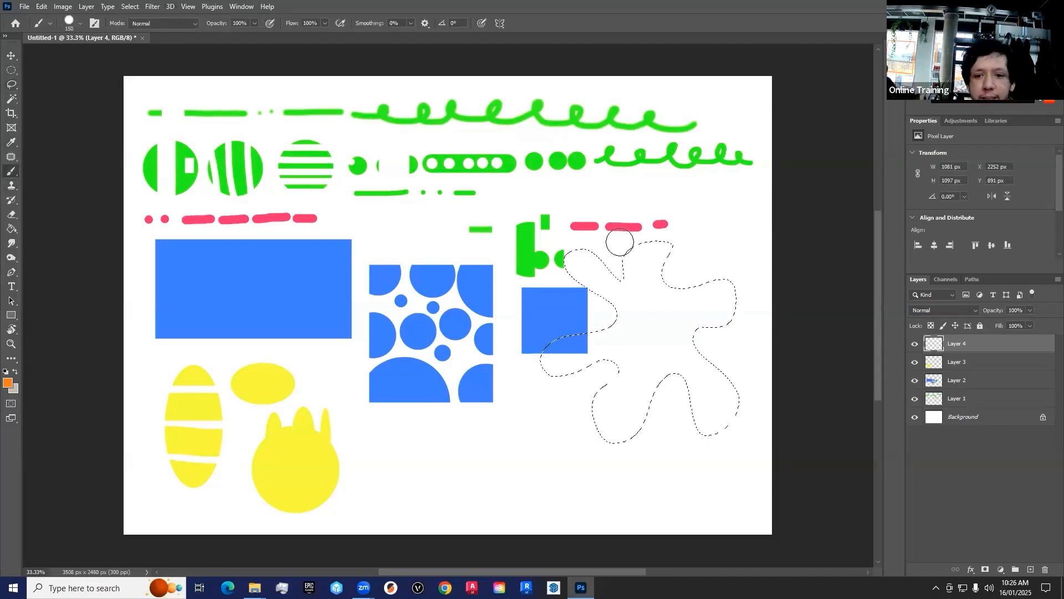
left_click_drag(577, 255, 596, 272)
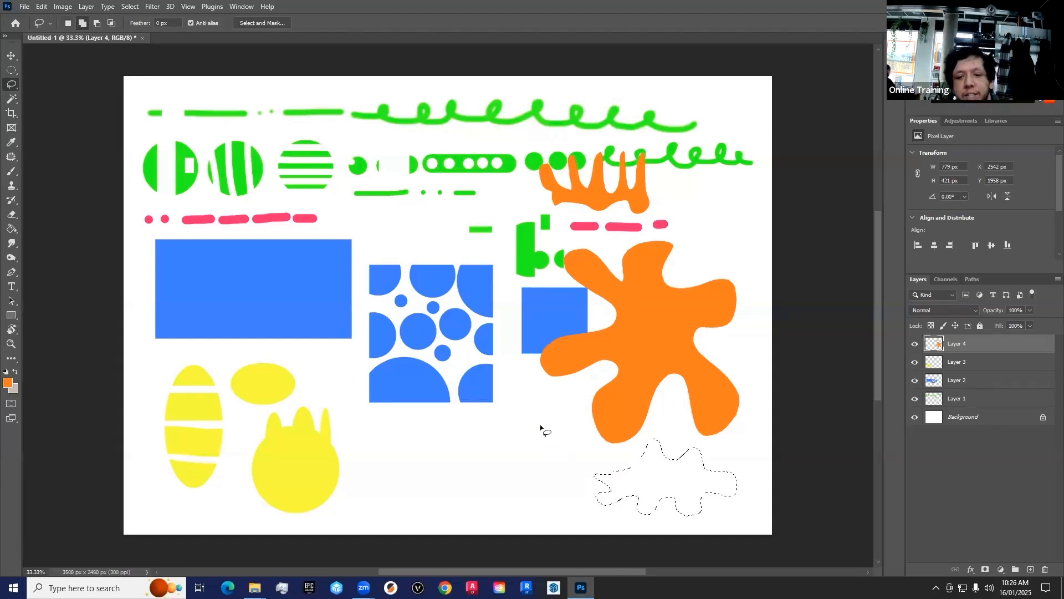
Step: Add a freehand blob, a small bump and three small ovals to the Lasso selection below the orange splat
key("shift")
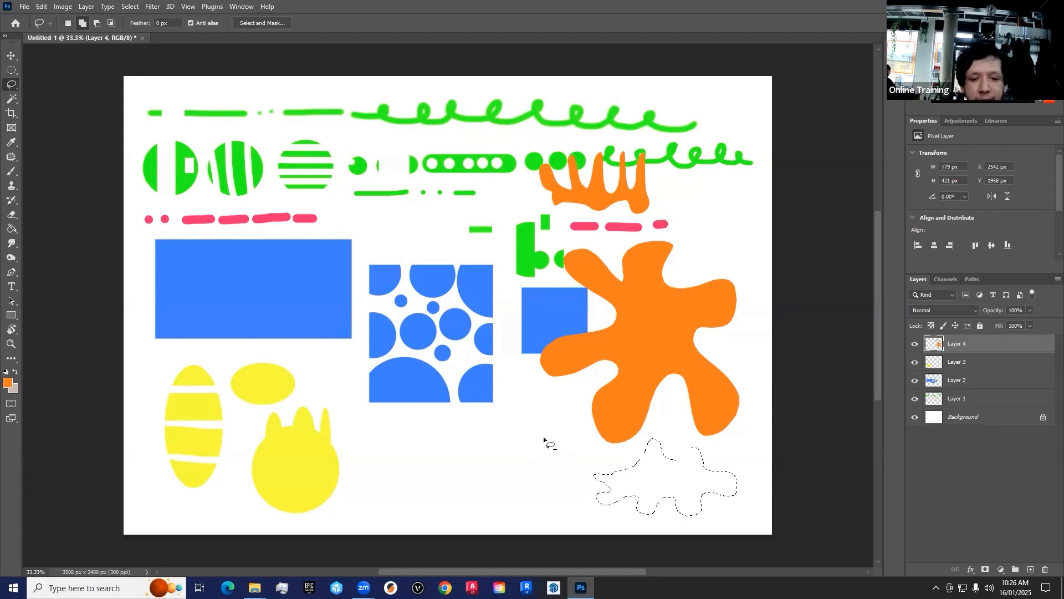
mouse_move(571, 432)
left_mouse_down()
mouse_move(552, 446)
mouse_move(540, 431)
mouse_move(511, 454)
mouse_move(520, 427)
mouse_move(506, 404)
mouse_move(525, 405)
mouse_move(545, 424)
left_mouse_up()
left_click_drag(673, 447, 672, 463)
left_click_drag(465, 486, 465, 486)
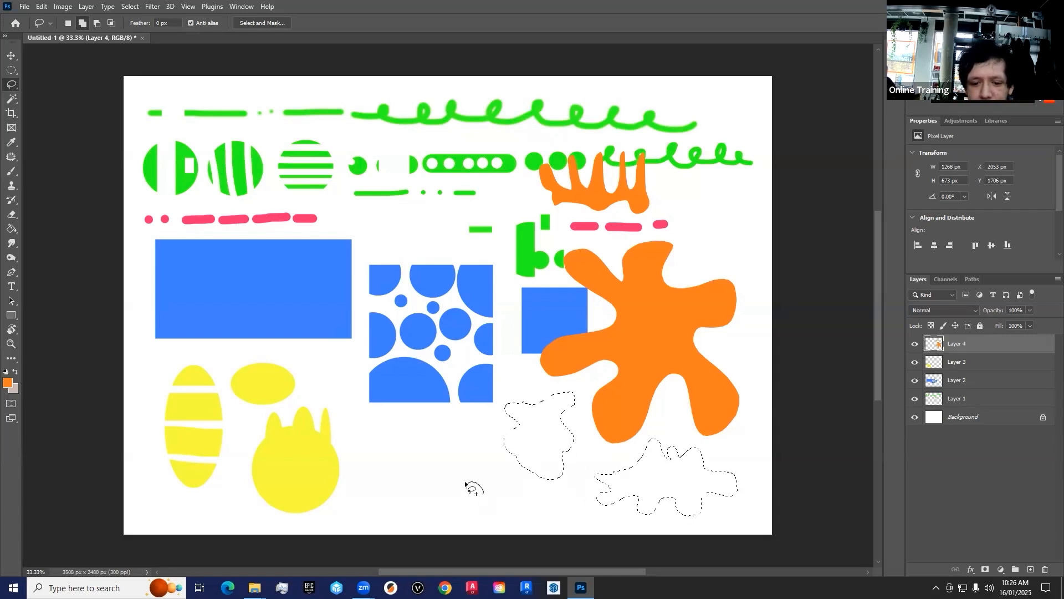
mouse_move(399, 501)
left_mouse_down()
mouse_move(439, 485)
mouse_move(416, 475)
mouse_move(437, 480)
left_mouse_up()
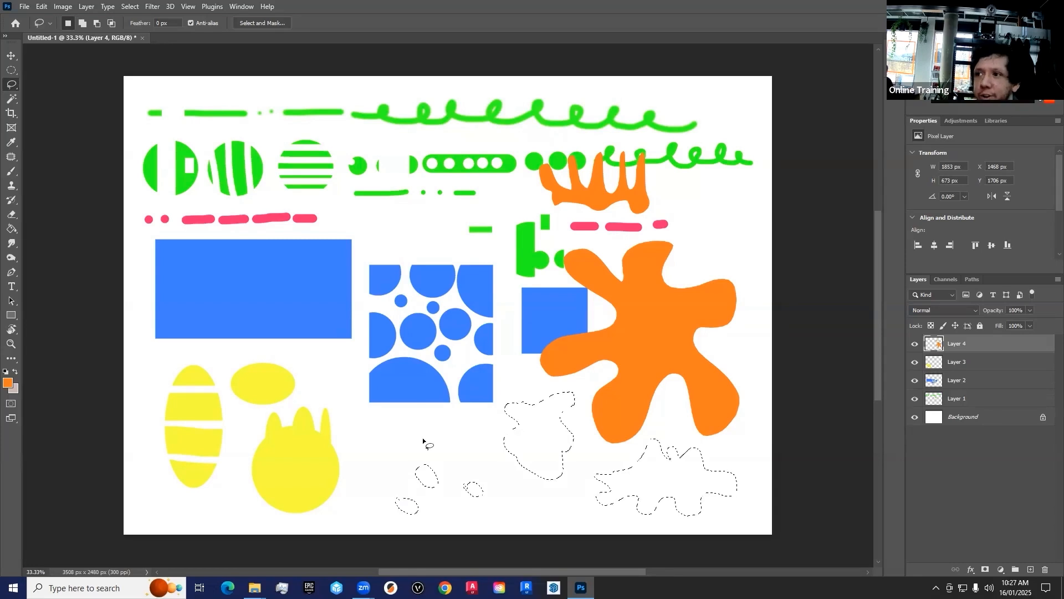
Step: Subtract one small oval, inner holes and edge pieces from the freehand selections, and paint the remaining areas orange with a 175 px brush
key("alt")
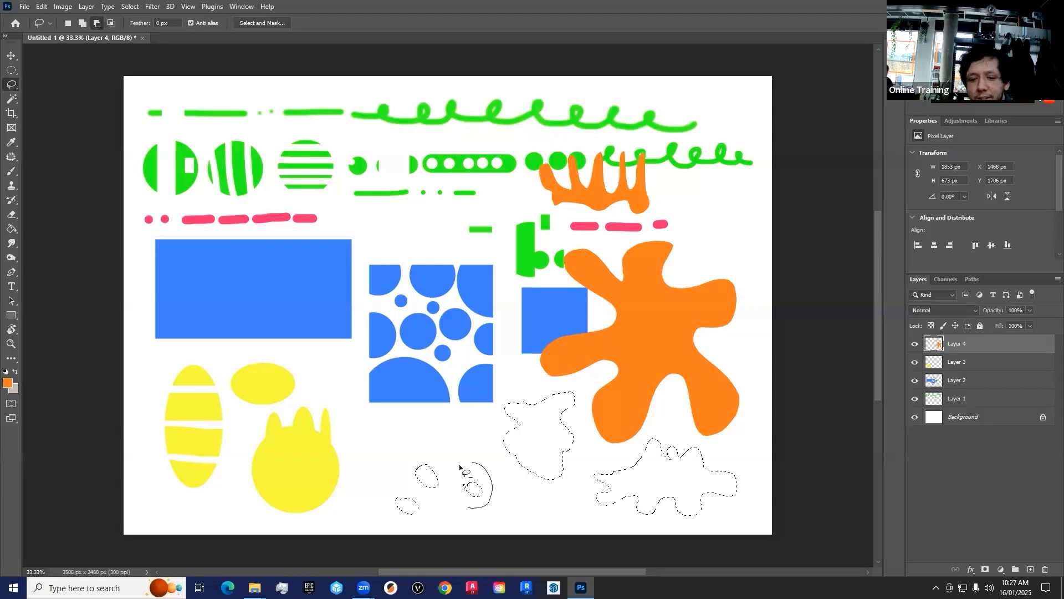
left_click_drag(533, 459, 521, 450)
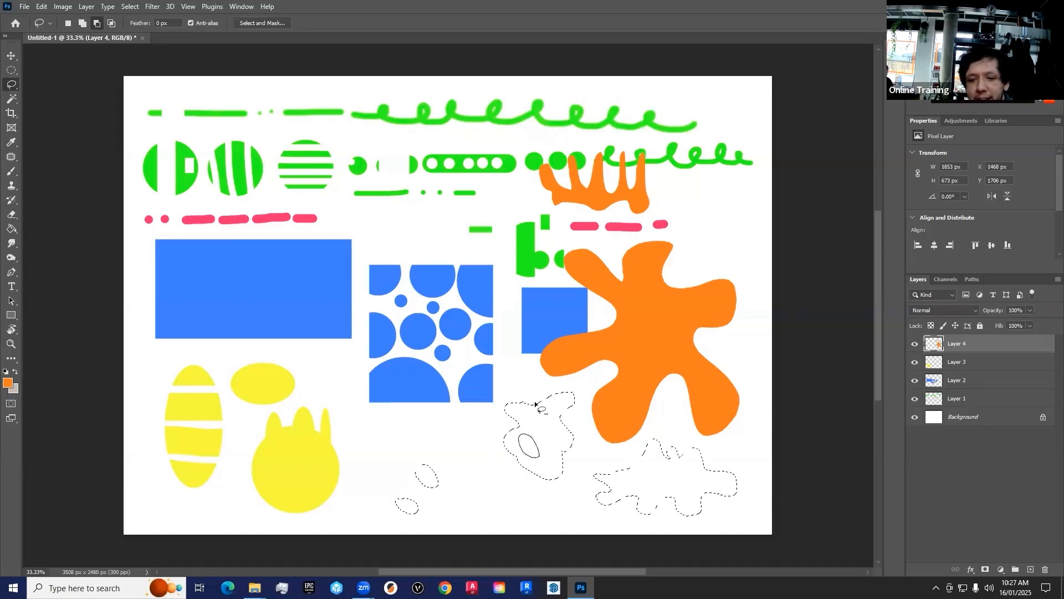
left_click_drag(559, 382, 559, 387)
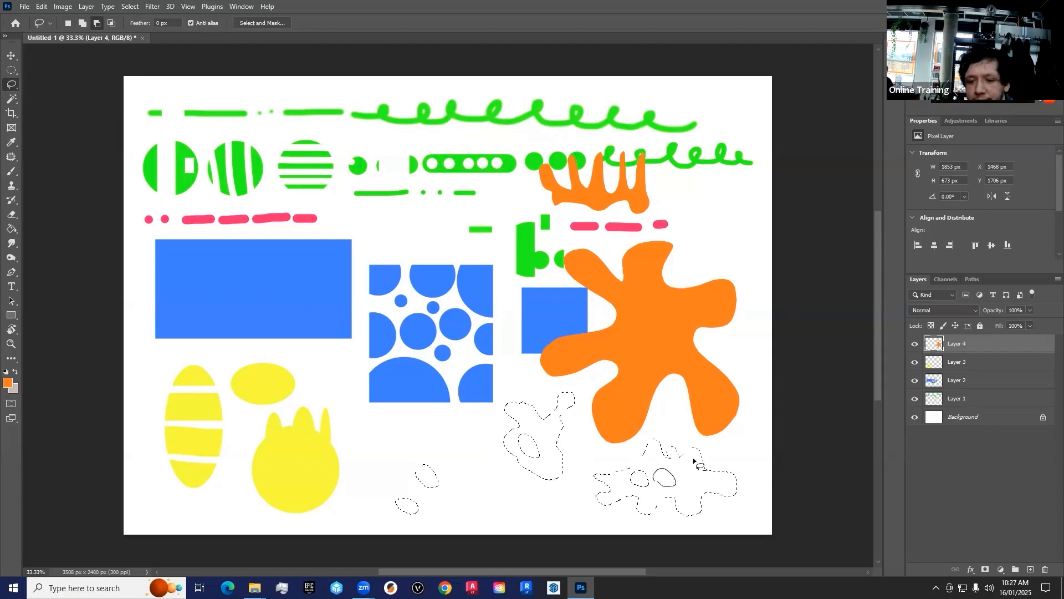
left_click_drag(724, 465, 728, 469)
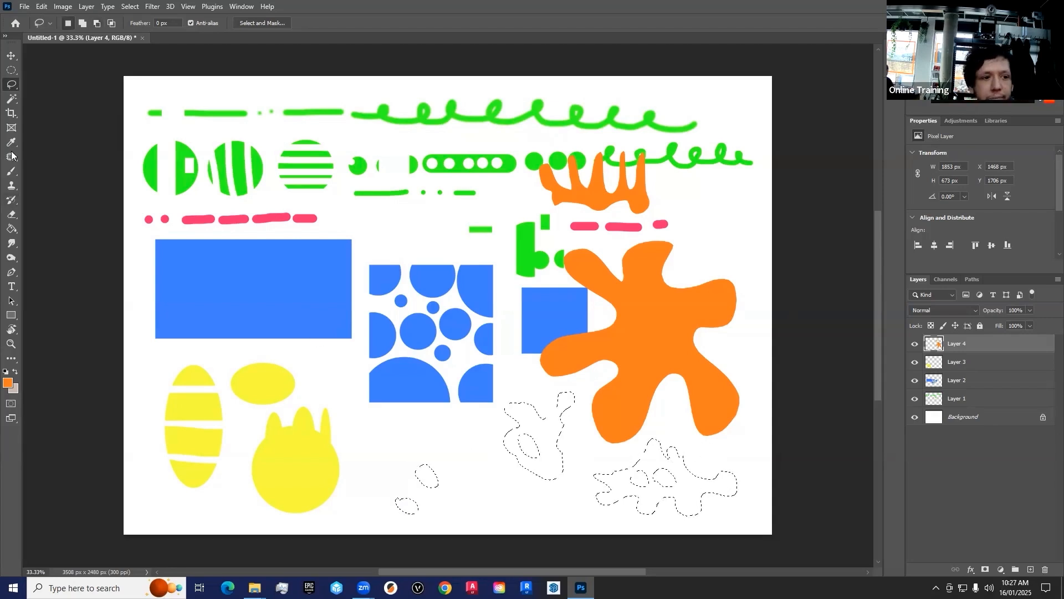
key("b")
mouse_move(514, 405)
left_mouse_down()
mouse_move(507, 442)
mouse_move(553, 470)
left_mouse_up()
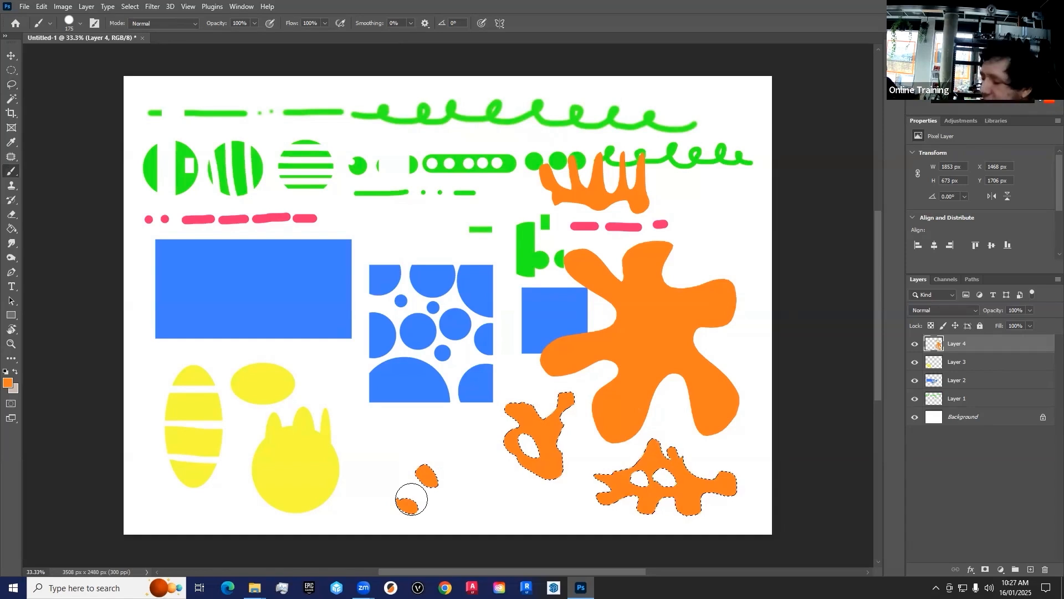
Step: Draw a freehand selection about 322 × 384 px between the small orange ovals and the blob, fill it with orange and deselect
left_click(12, 86)
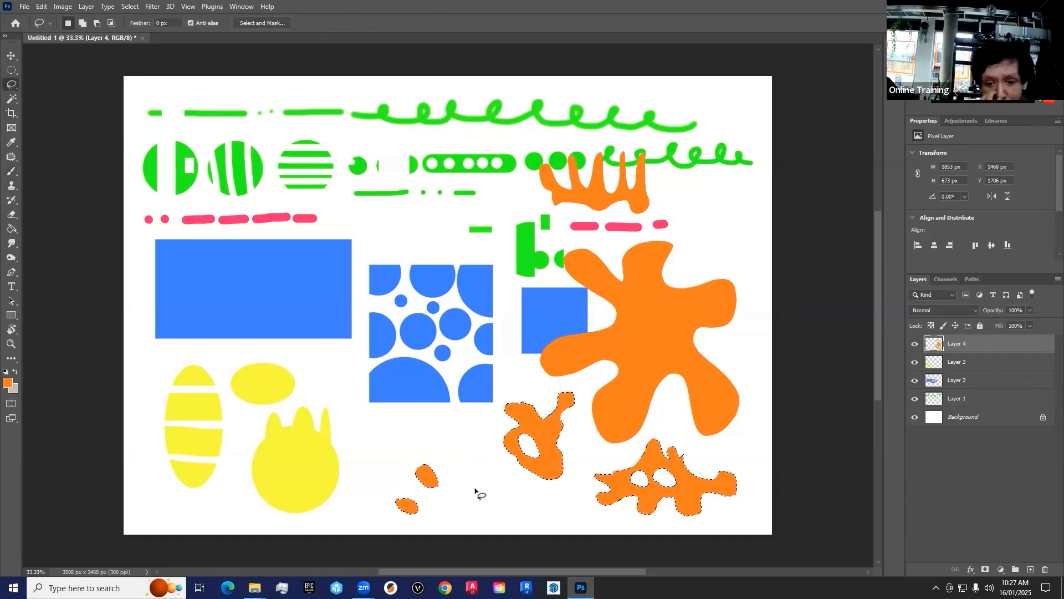
mouse_move(458, 482)
left_mouse_down()
mouse_move(464, 470)
mouse_move(506, 491)
mouse_move(478, 433)
mouse_move(454, 477)
mouse_move(470, 476)
mouse_move(482, 452)
left_mouse_up()
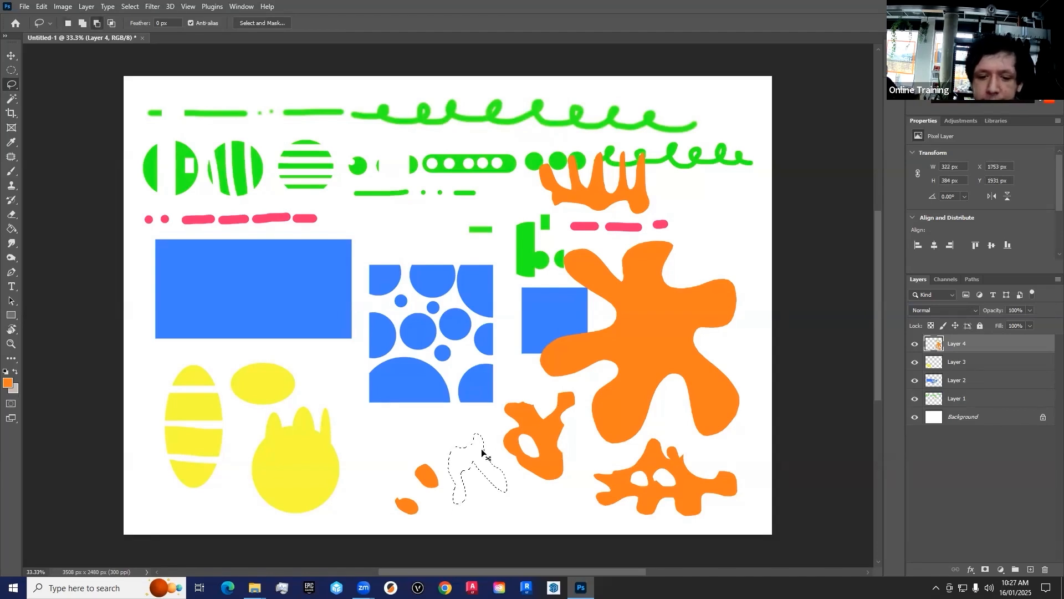
key("alt+BackSpace")
key("ctrl+d")
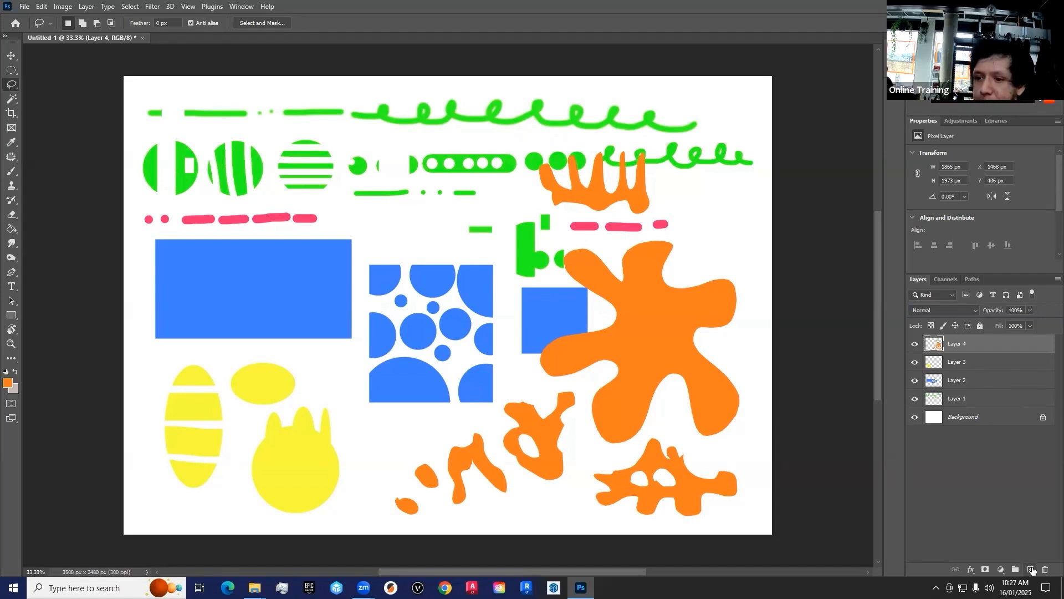
Step: Add a new layer above the orange shapes and set the foreground color to bright cyan
left_click(1032, 570)
left_click(7, 383)
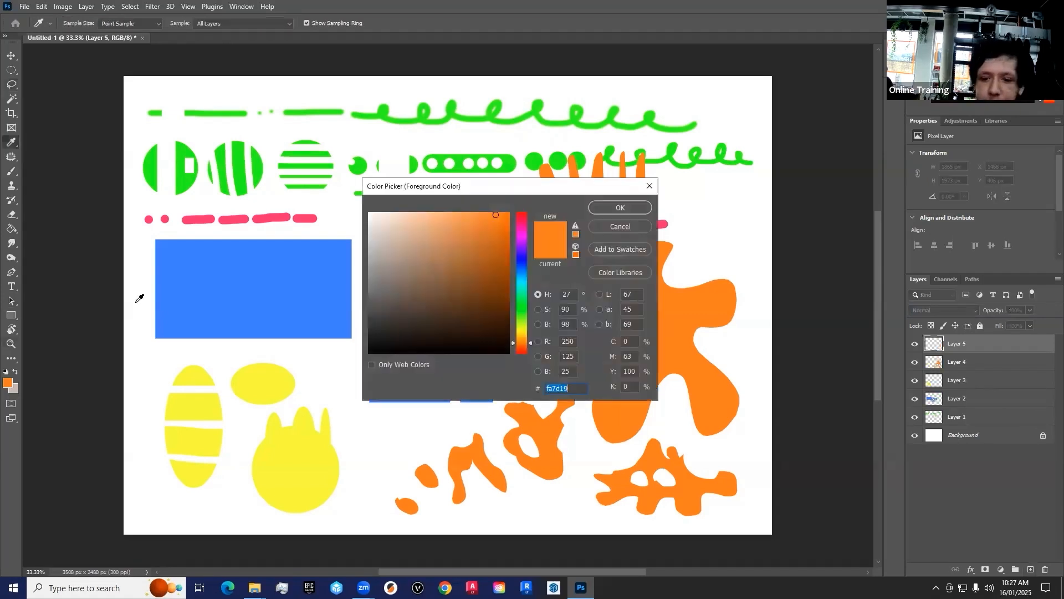
left_click_drag(520, 256, 521, 218)
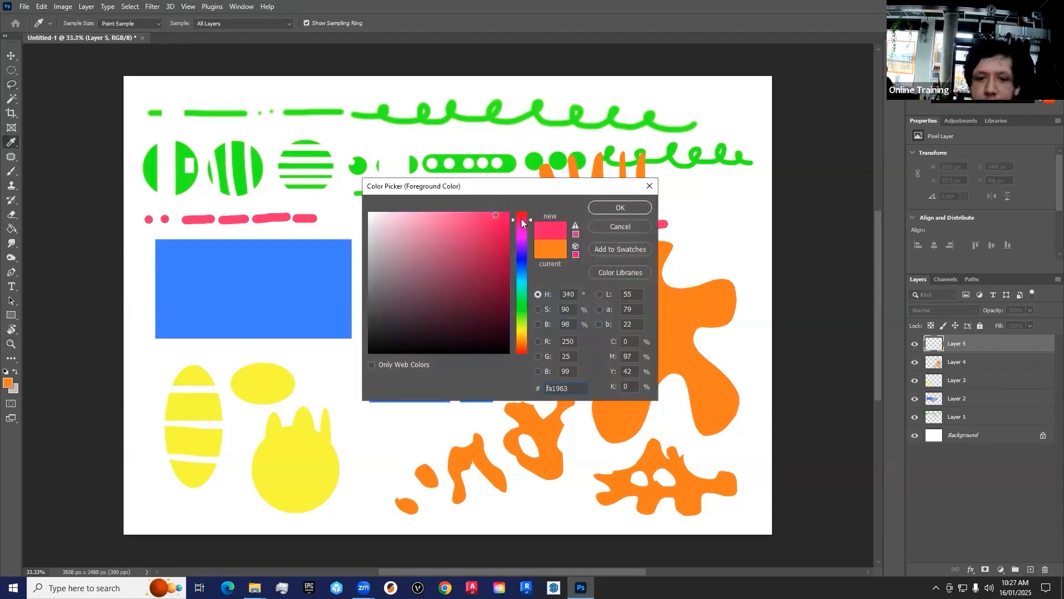
left_click_drag(523, 262, 522, 286)
left_click(473, 213)
left_click(620, 208)
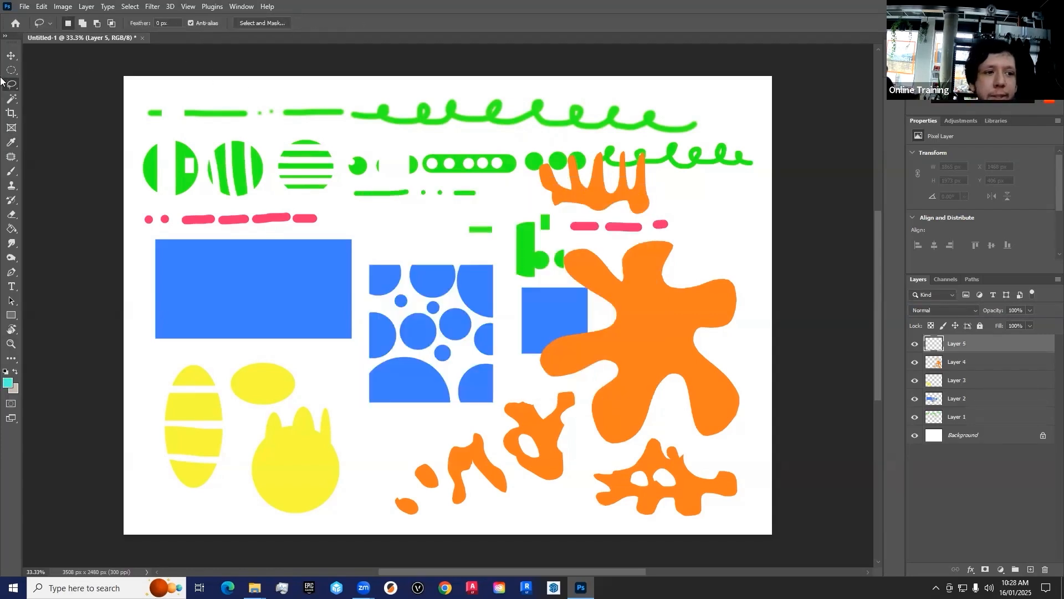
Step: Draw a jagged Polygonal Lasso selection about 781 × 816 px over the blue circle pattern and fill it with cyan brush strokes
right_click(9, 87)
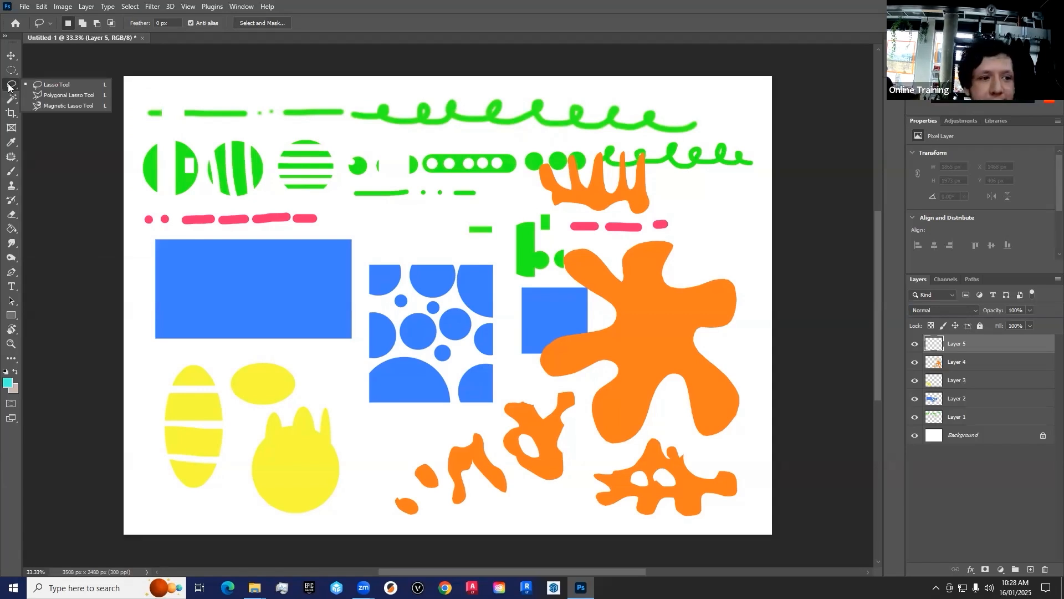
left_click(60, 96)
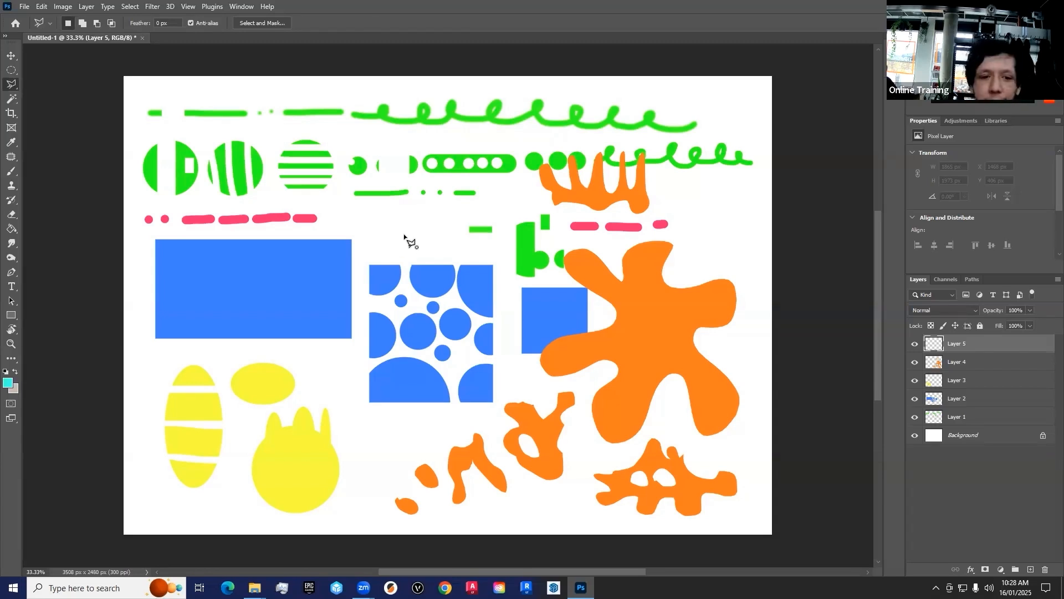
left_click(405, 234)
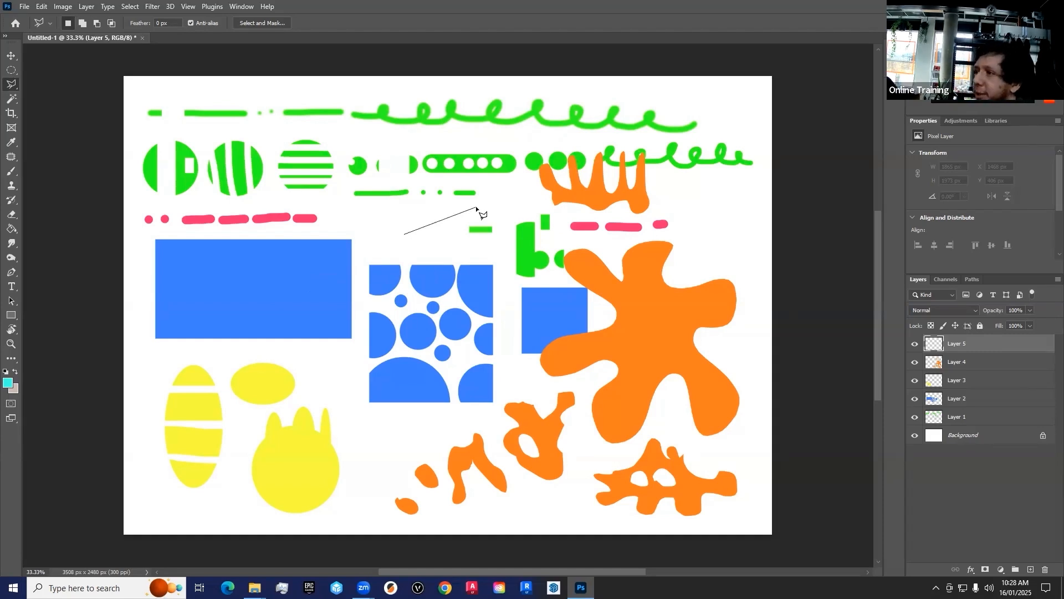
left_click(488, 192)
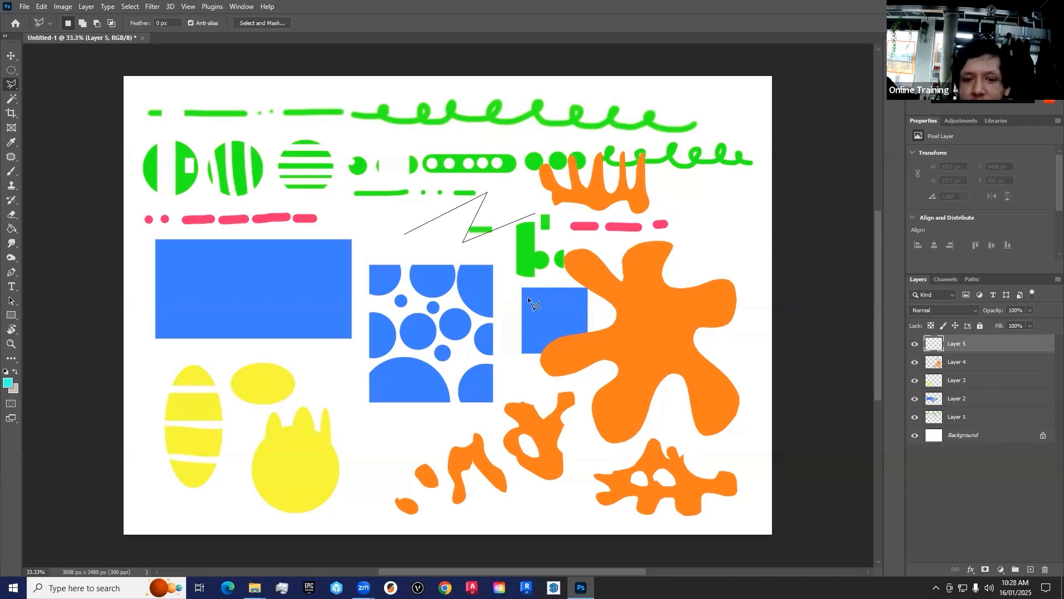
left_click(502, 332)
left_click(503, 263)
left_click(442, 342)
left_click(475, 263)
left_click(391, 311)
left_click(442, 235)
left_click(406, 237)
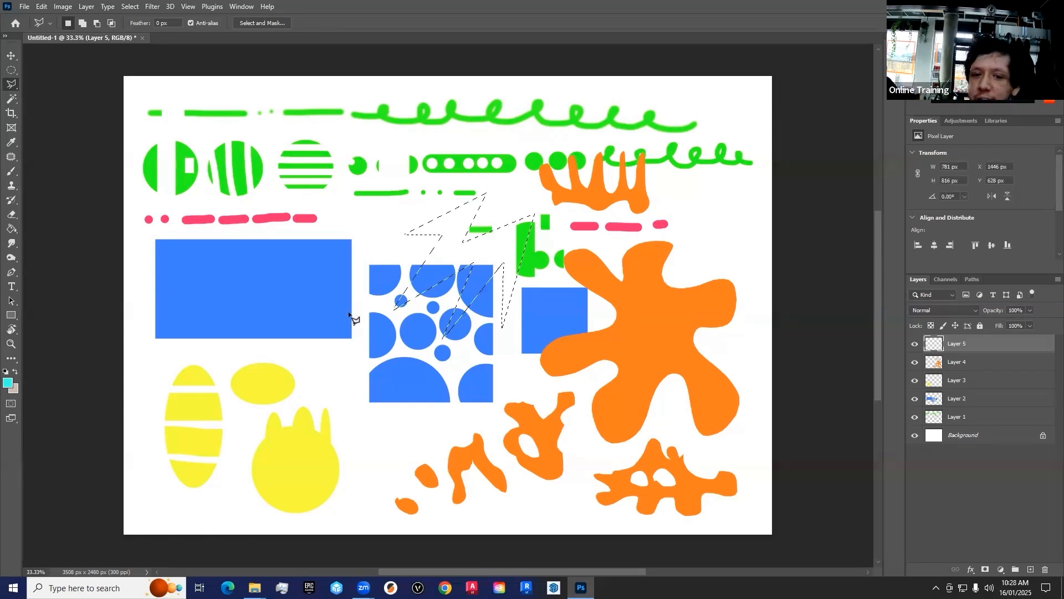
left_click(12, 172)
mouse_move(485, 209)
left_mouse_down()
mouse_move(528, 214)
mouse_move(422, 293)
mouse_move(442, 342)
mouse_move(400, 353)
mouse_move(388, 375)
mouse_move(509, 306)
left_mouse_up()
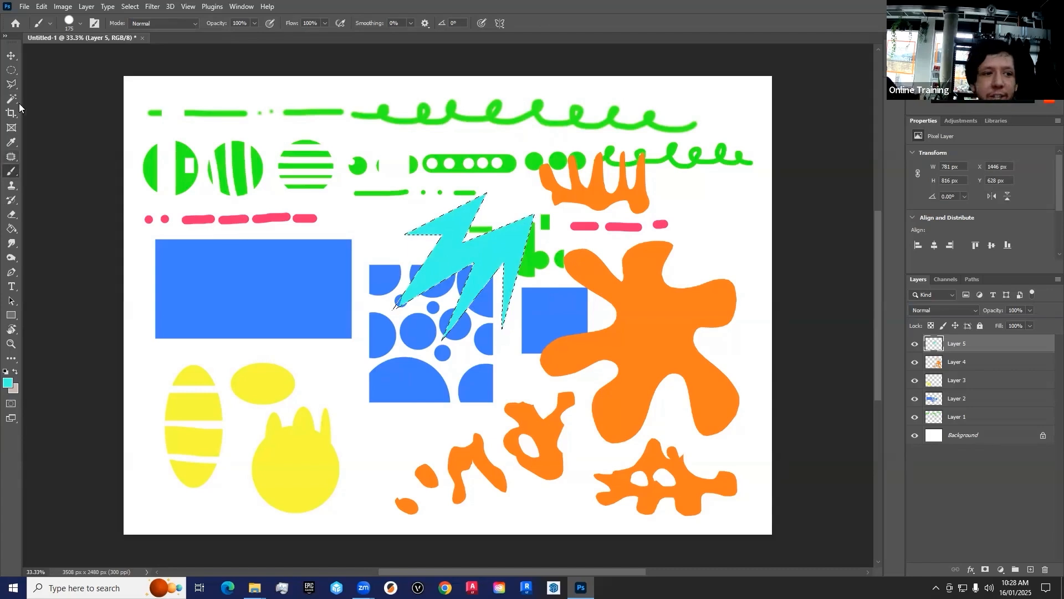
Step: Draw a zigzag Polygonal Lasso selection about 777 × 945 px over the orange splat and fill it with the cyan foreground color
left_click(11, 84)
left_click(694, 231)
left_click(693, 191)
left_click(750, 198)
left_click(719, 241)
left_click(761, 268)
left_click(707, 315)
left_click(753, 365)
left_click(672, 365)
left_click(617, 305)
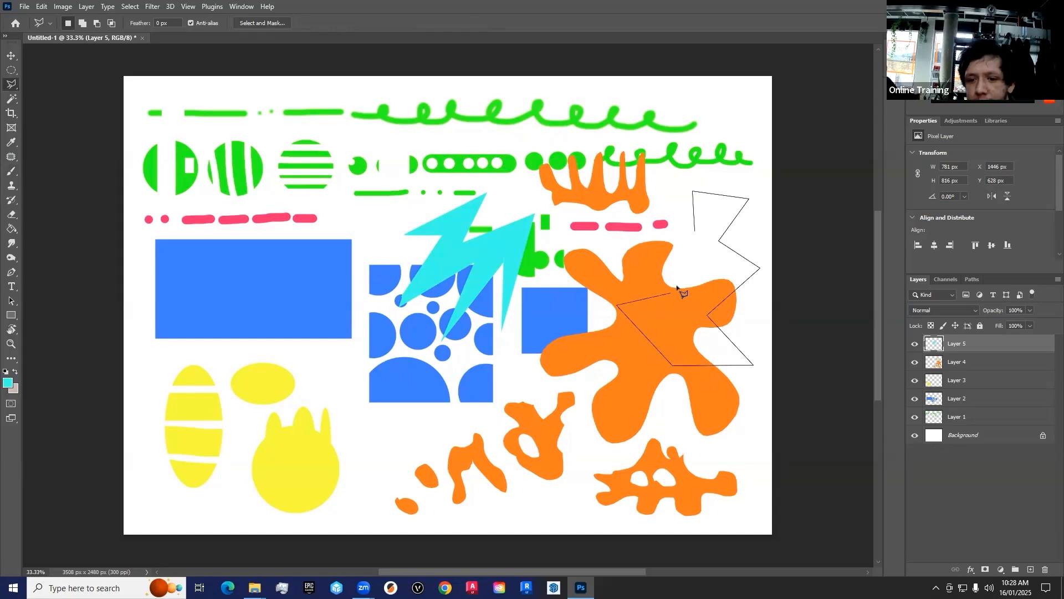
left_click(694, 232)
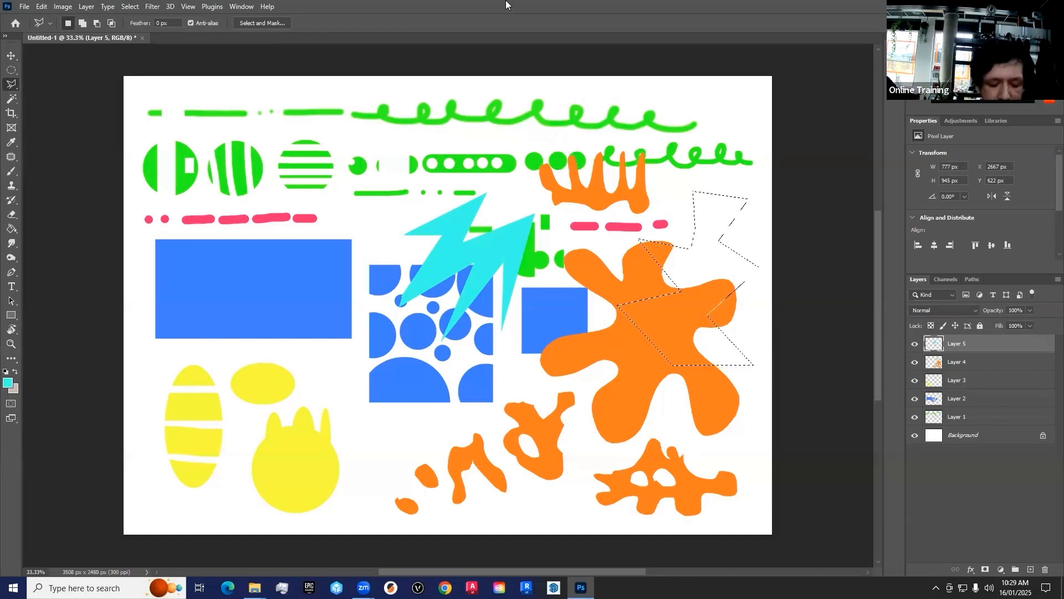
key("alt+BackSpace")
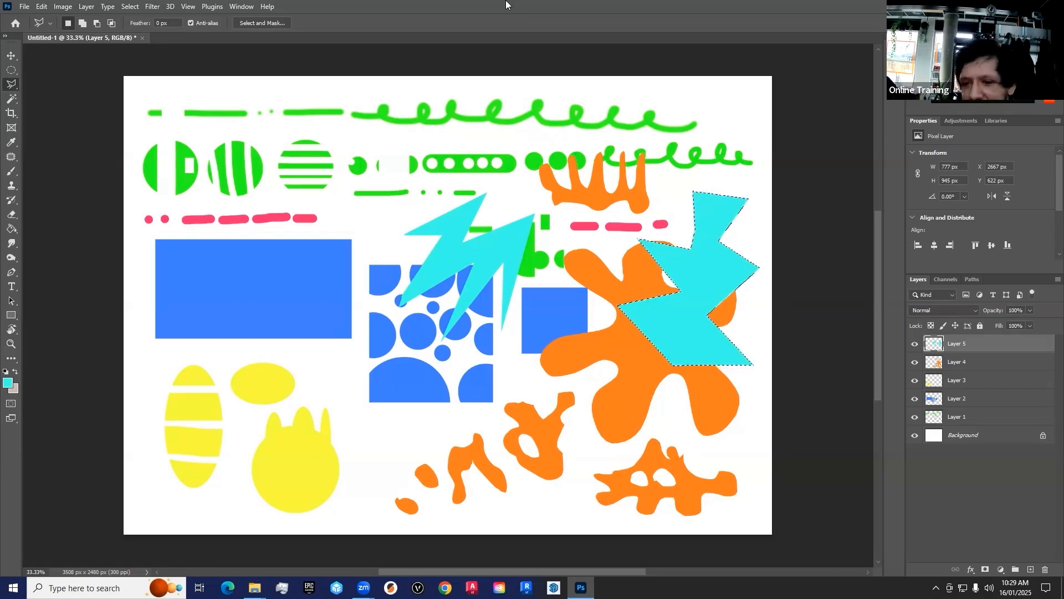
Step: Outline a small jagged polygonal selection across the orange splat's lower arms and discard it
left_click(615, 405)
left_click(667, 400)
left_click(645, 424)
left_click(693, 436)
left_click(634, 444)
left_click(593, 454)
left_click(629, 425)
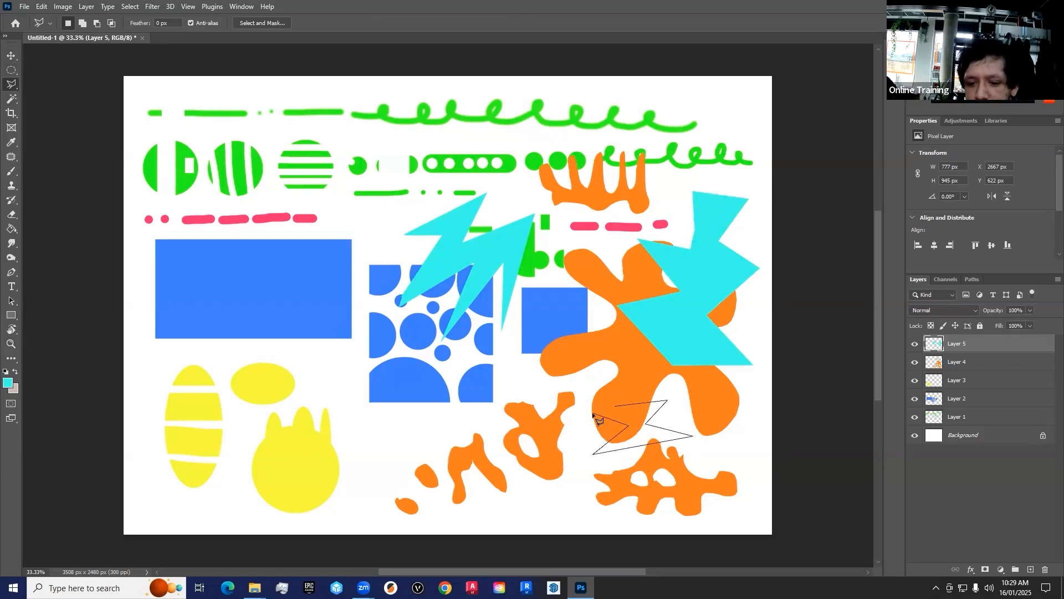
left_click(615, 405)
key("ctrl+d")
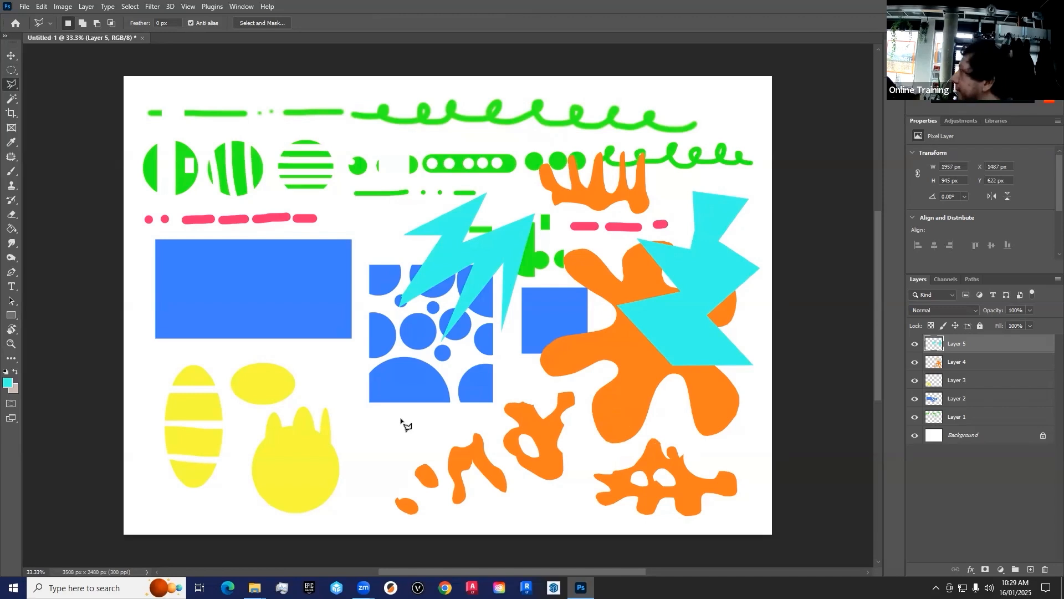
Step: Draw a jagged Polygonal Lasso selection about 2013 × 1306 px across the yellow shapes, orange fragments and blue rectangle
left_click(394, 434)
left_click(392, 381)
left_click(528, 376)
left_click(497, 447)
left_click(482, 406)
left_click(477, 512)
left_click(453, 427)
left_click(434, 502)
left_click(330, 491)
left_click(238, 505)
left_click(156, 412)
left_click(209, 353)
left_click(240, 438)
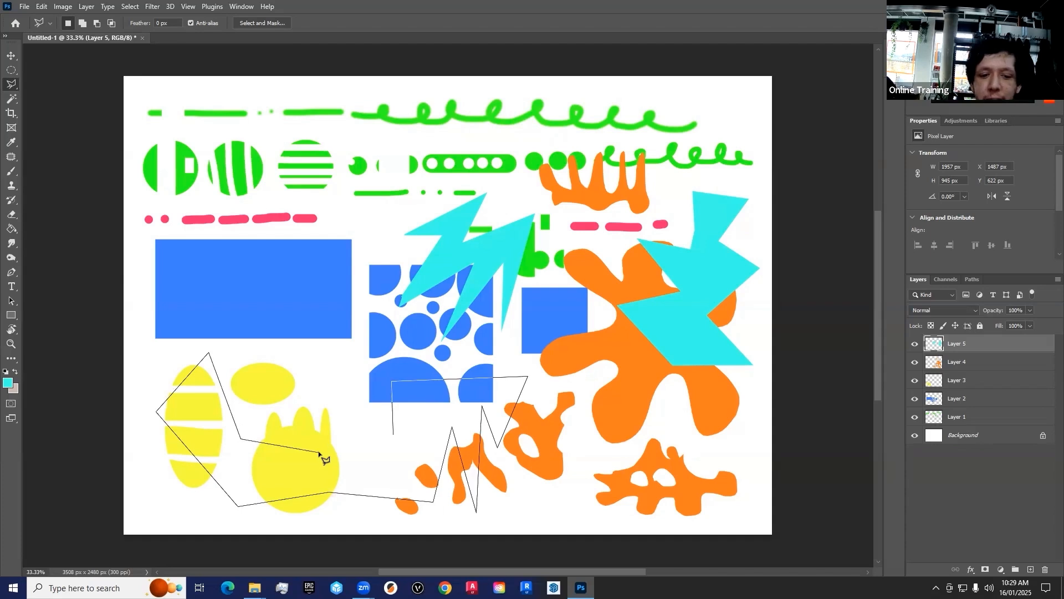
left_click(319, 453)
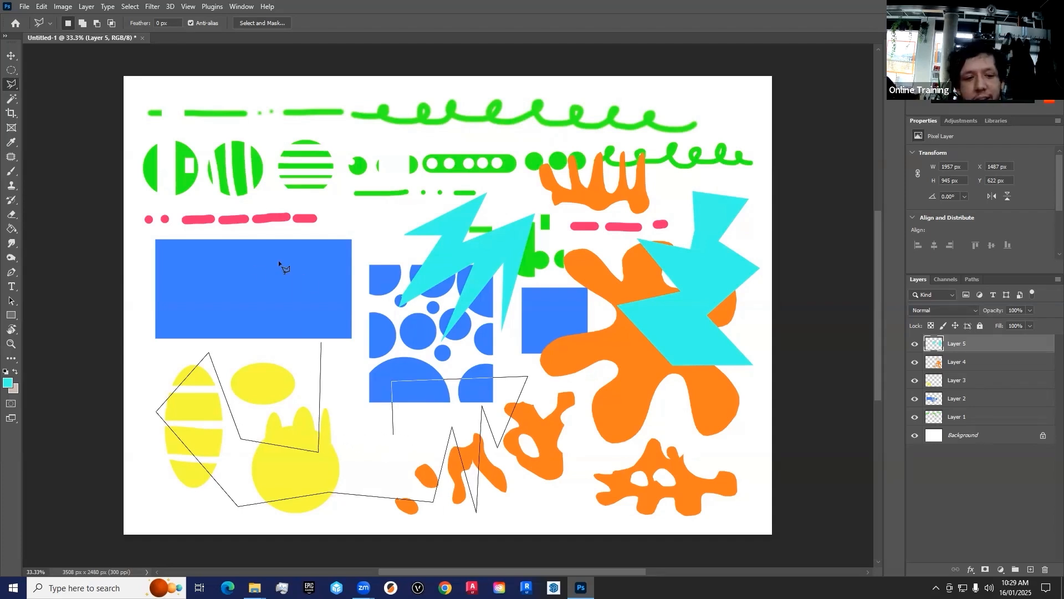
double_click(229, 271)
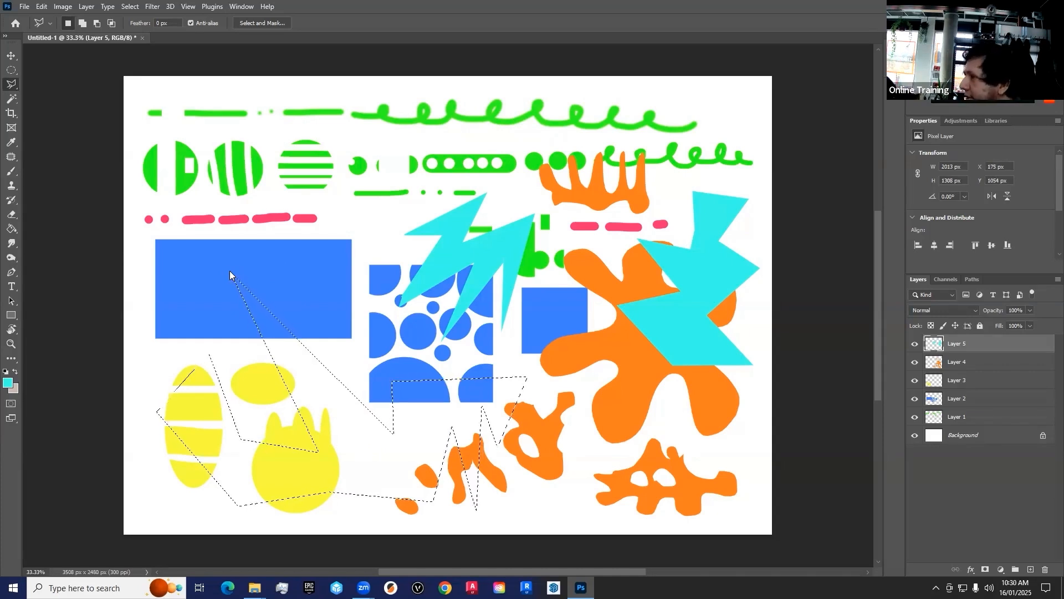
Step: Replace the selection with a closed Polygonal Lasso outline about 2256 × 1893 px spanning the blue shapes and striped yellow ellipse
left_click(218, 274)
left_click(340, 160)
left_click(312, 286)
left_click(546, 334)
left_click(398, 470)
left_click(335, 410)
left_click(284, 404)
left_click(190, 510)
left_click(149, 324)
left_click(131, 293)
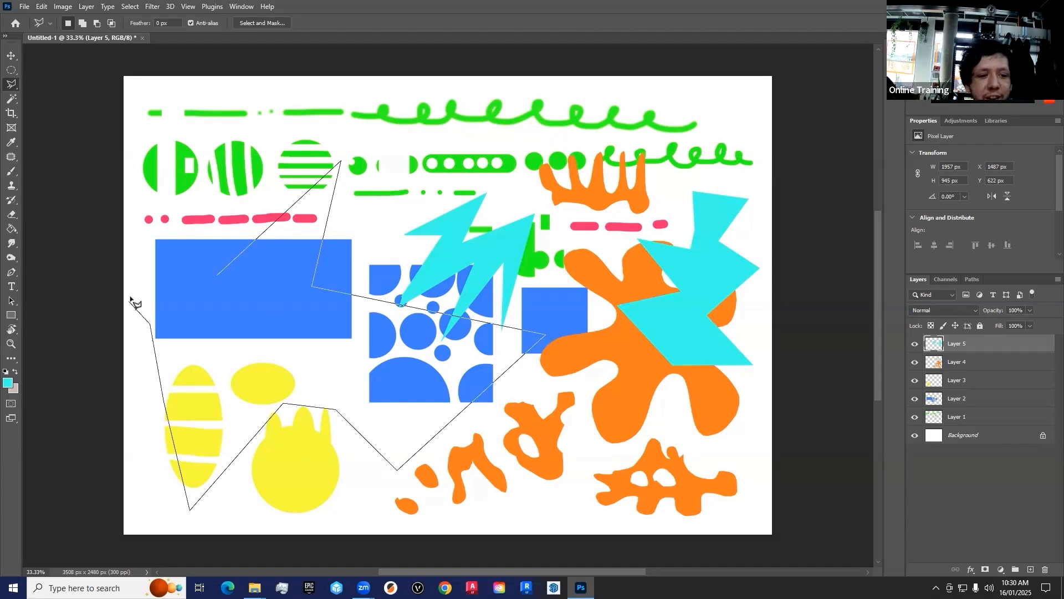
left_click(217, 276)
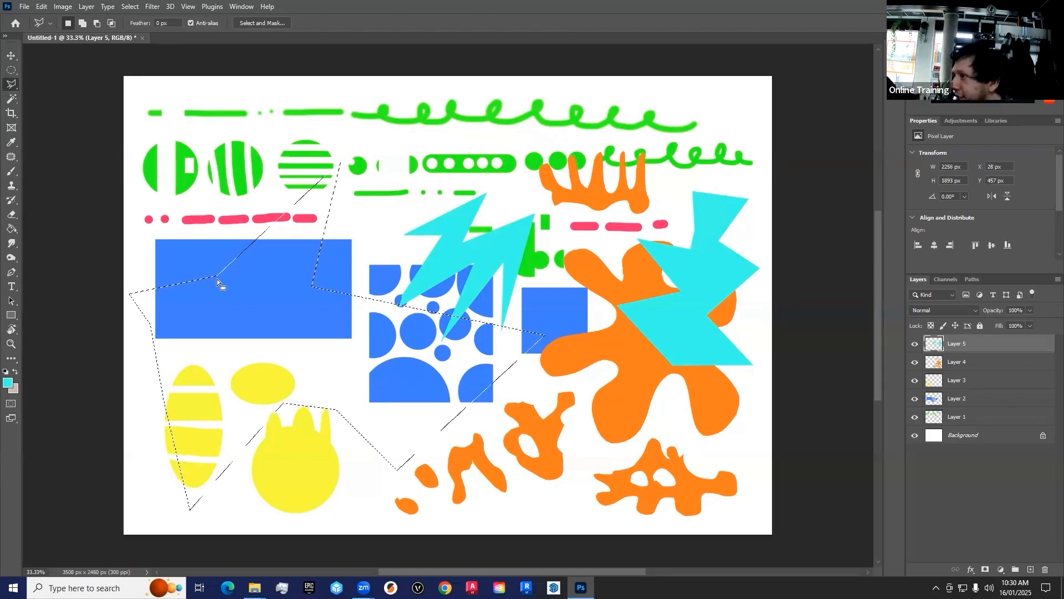
Step: Outline a zigzag polygonal selection across the blue circle pattern and the large orange splat, and cancel it before closing
left_click(343, 311)
left_click(466, 181)
left_click(544, 305)
left_click(385, 362)
left_click(403, 426)
left_click(609, 281)
left_click(704, 356)
left_click(500, 466)
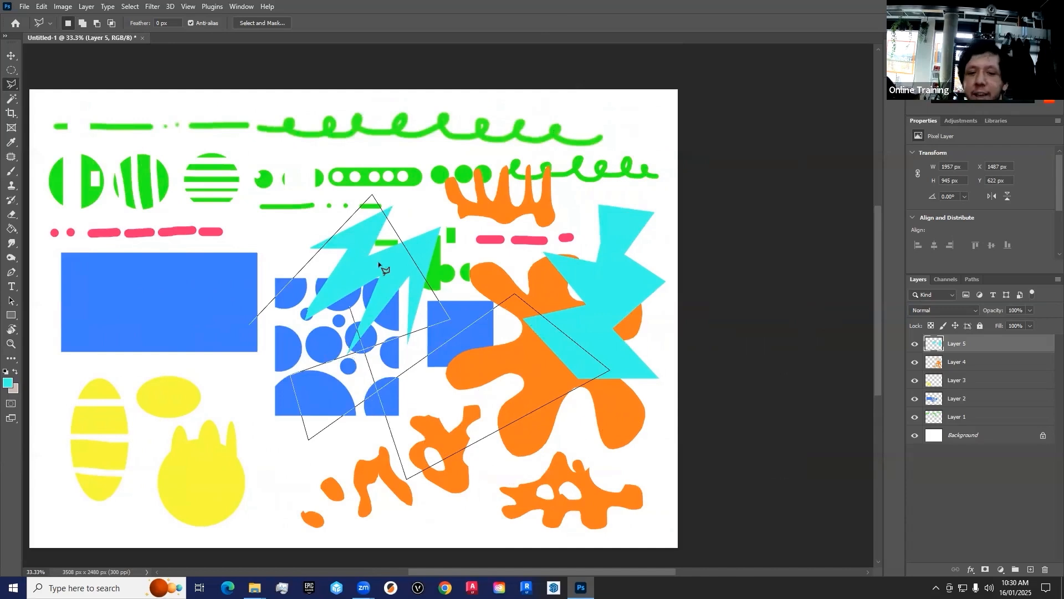
key("Escape")
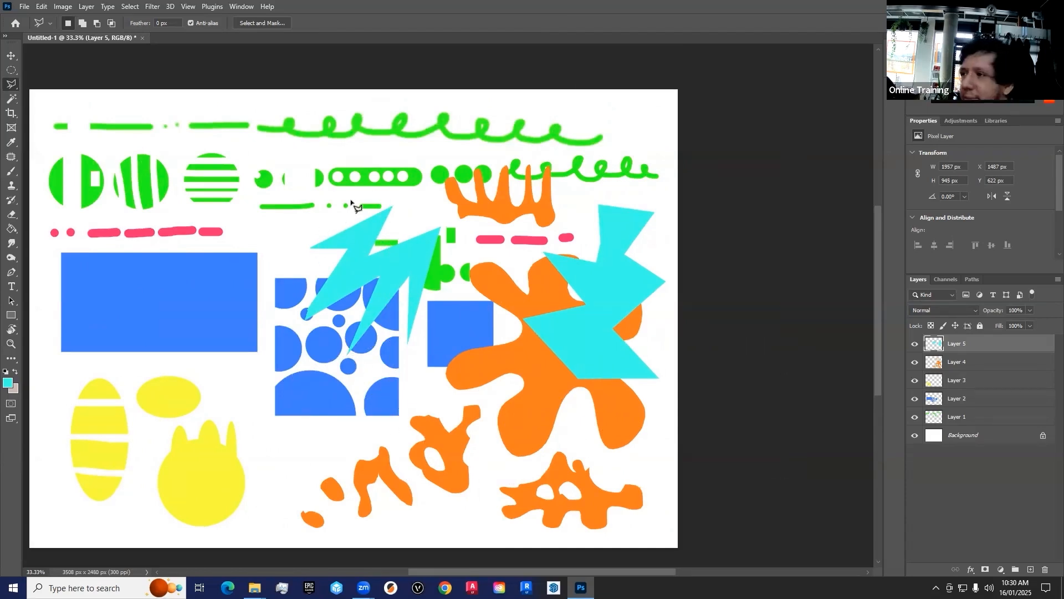
Step: Start a new Polygonal Lasso outline at the orange comb shape
left_click(469, 209)
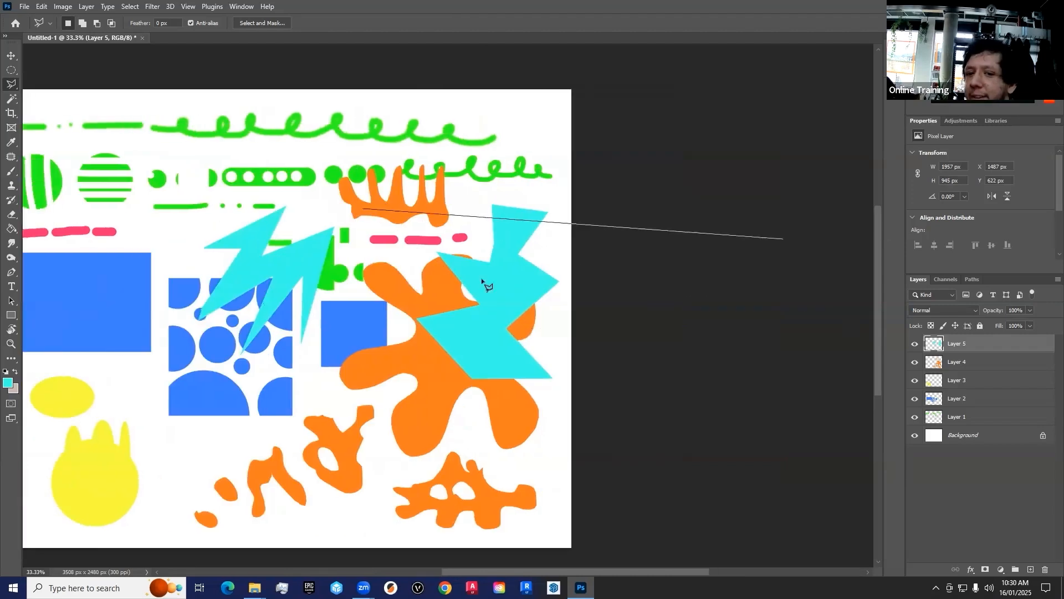